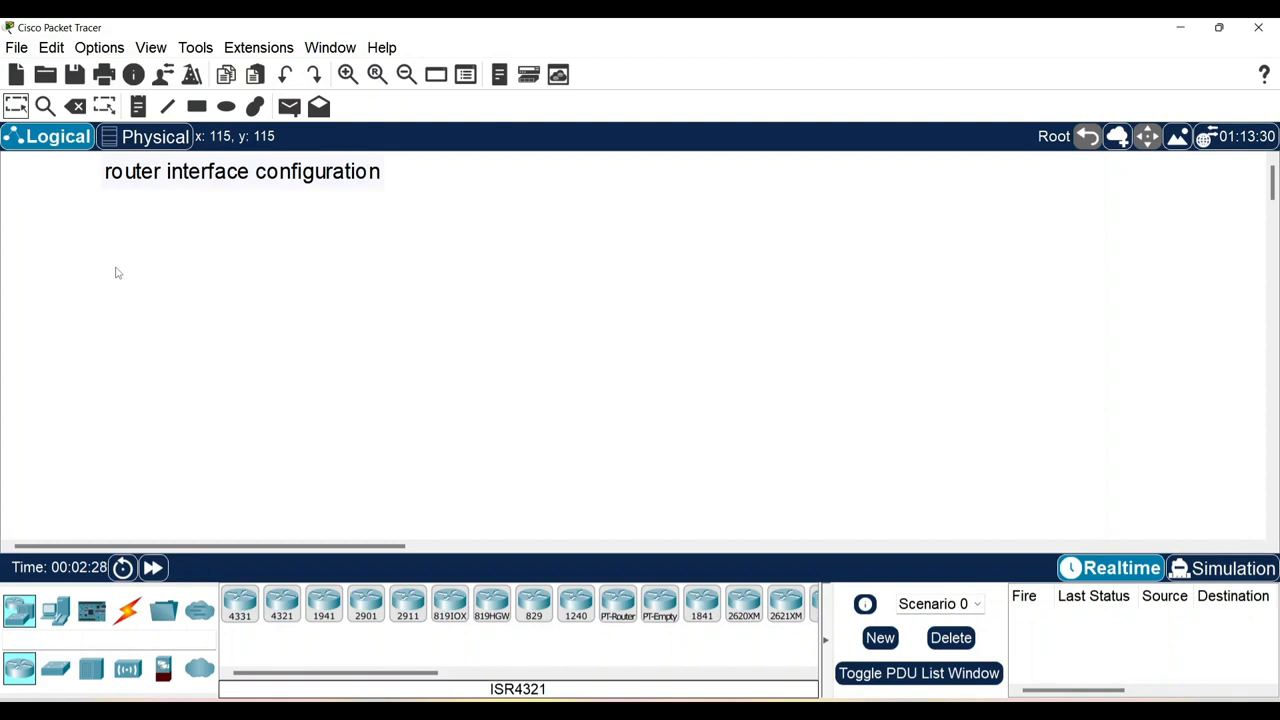
Add an ISR4331 router to the workspace and position it near the upper middle, just below the title note
left_click(238, 605)
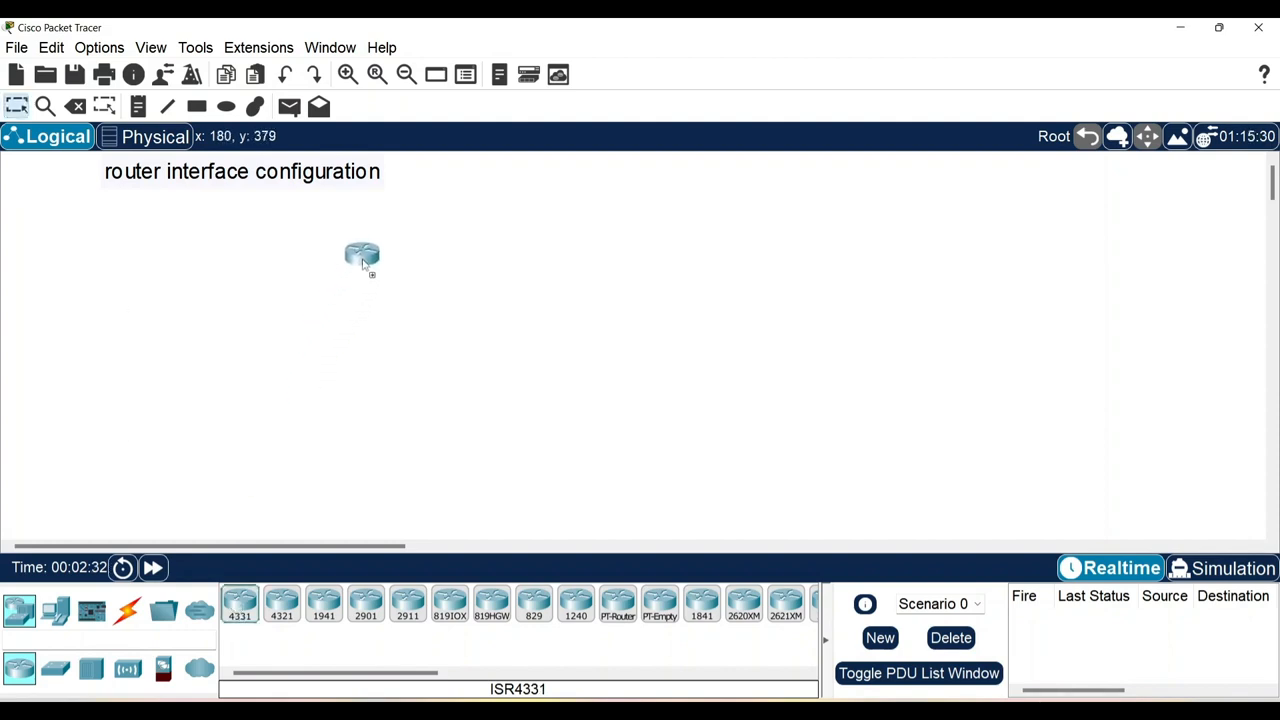
left_click(364, 262)
left_click_drag(372, 263, 427, 214)
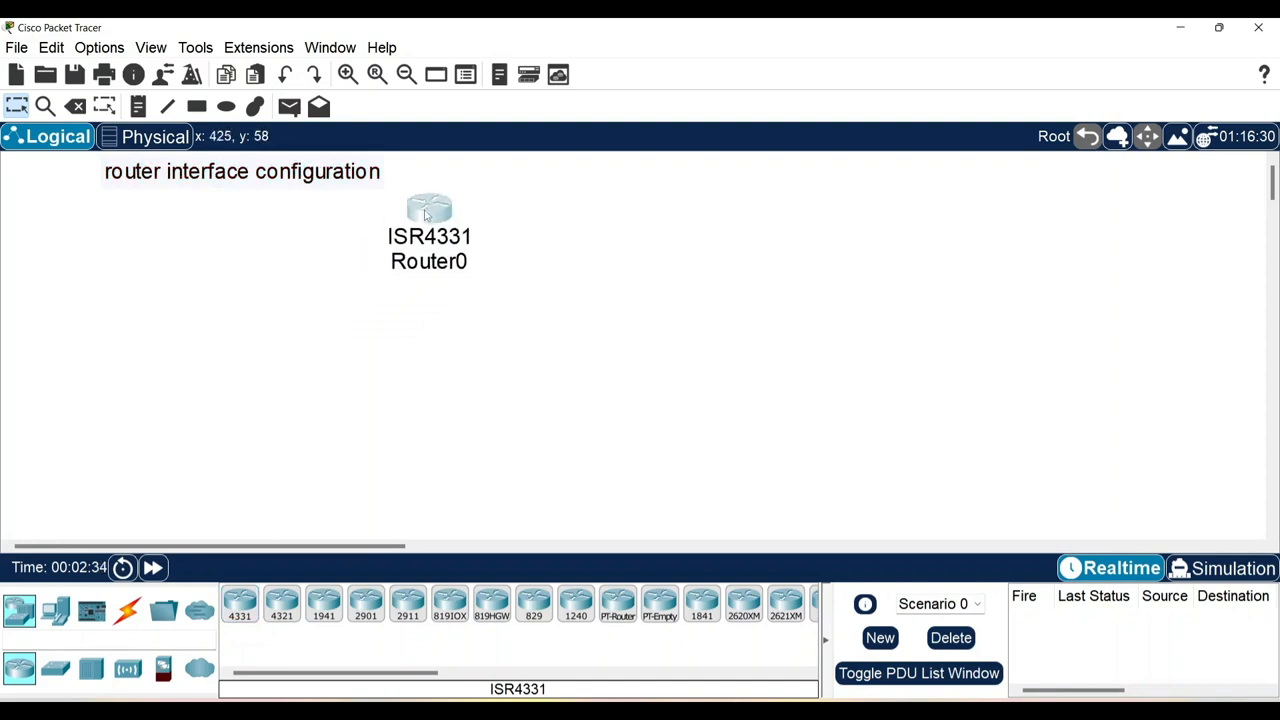
Place two 2960 switches below the router, one on each side of it
left_click(55, 668)
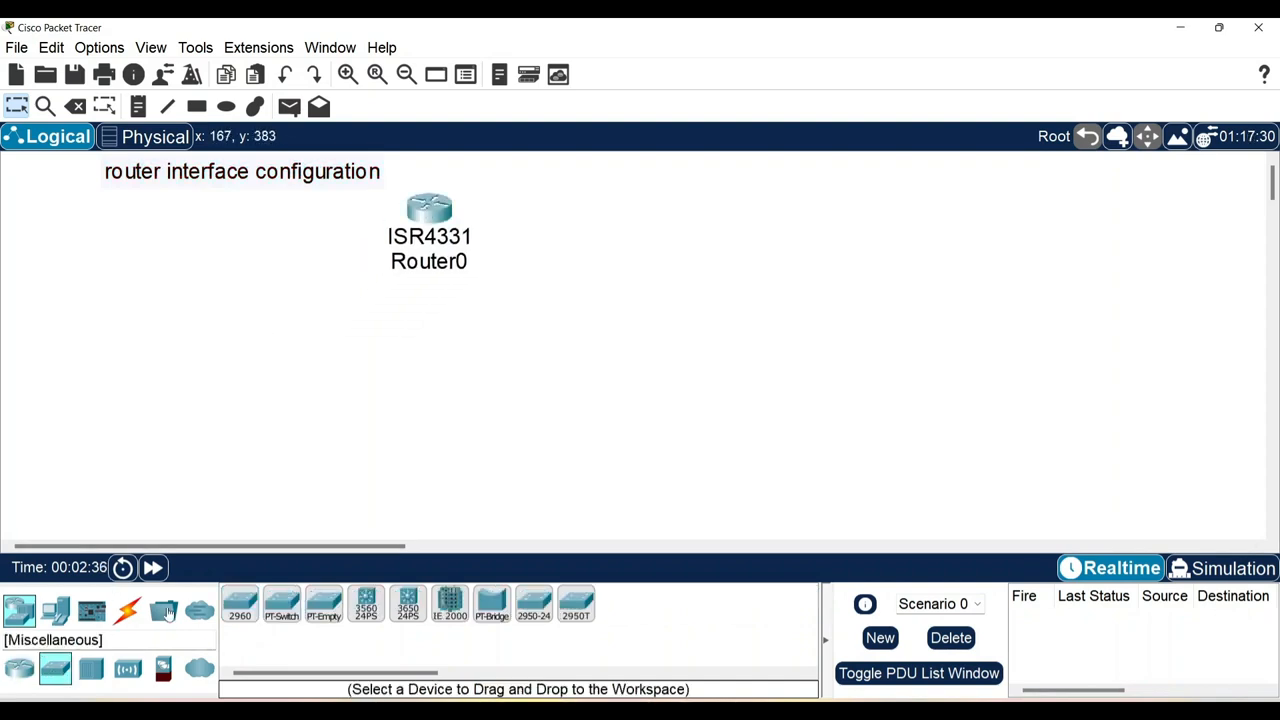
left_click(240, 605)
left_click(257, 320)
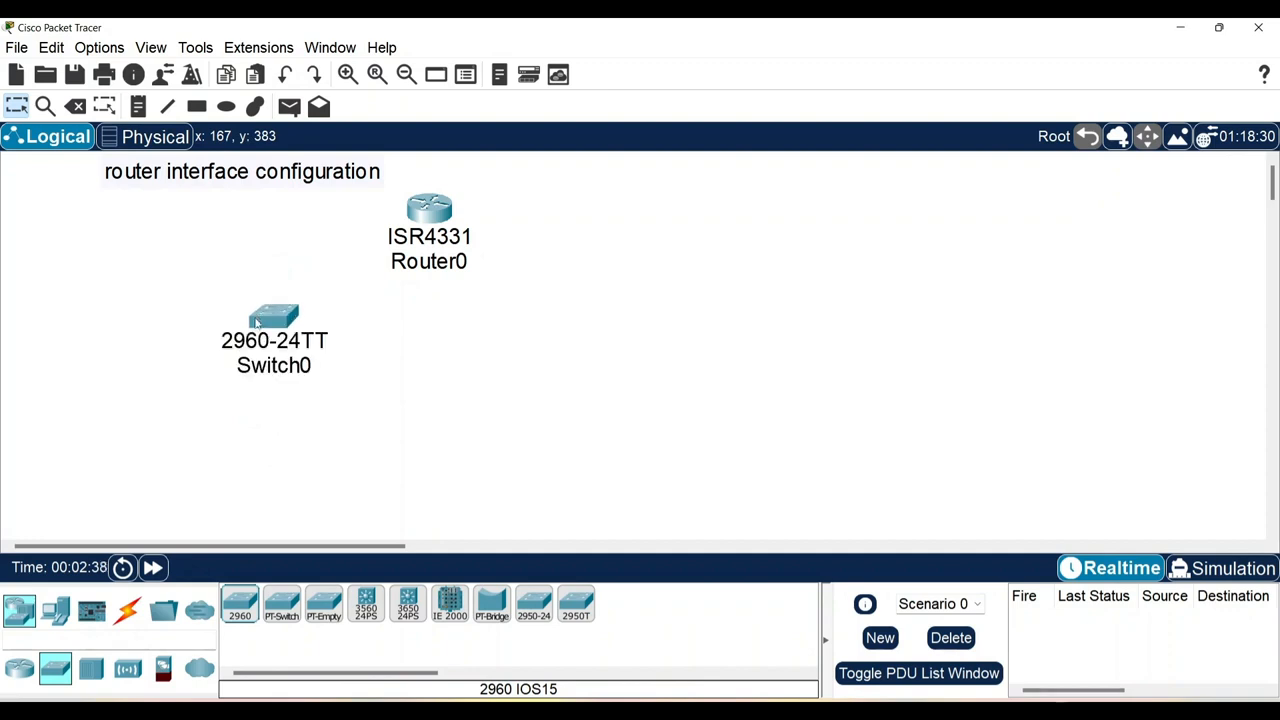
left_click(240, 605)
left_click(614, 332)
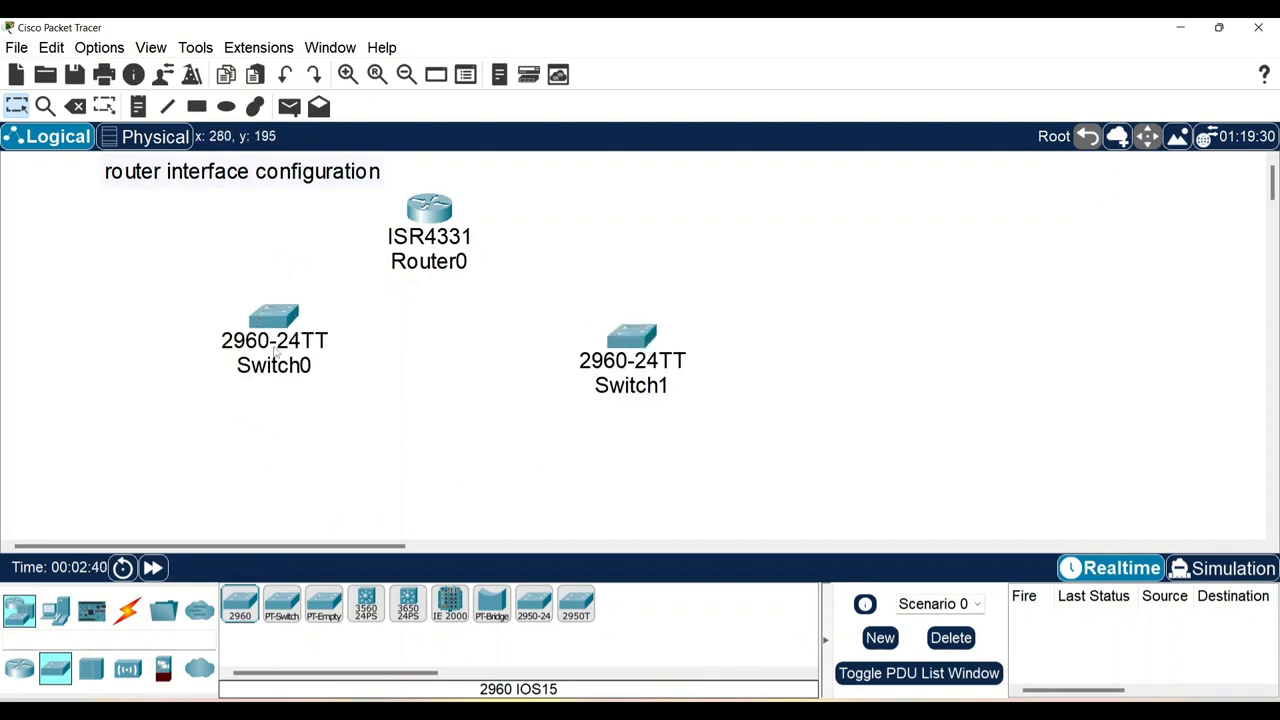
left_click_drag(277, 353, 253, 342)
Place two PCs in the workspace, one below each switch
left_click(55, 610)
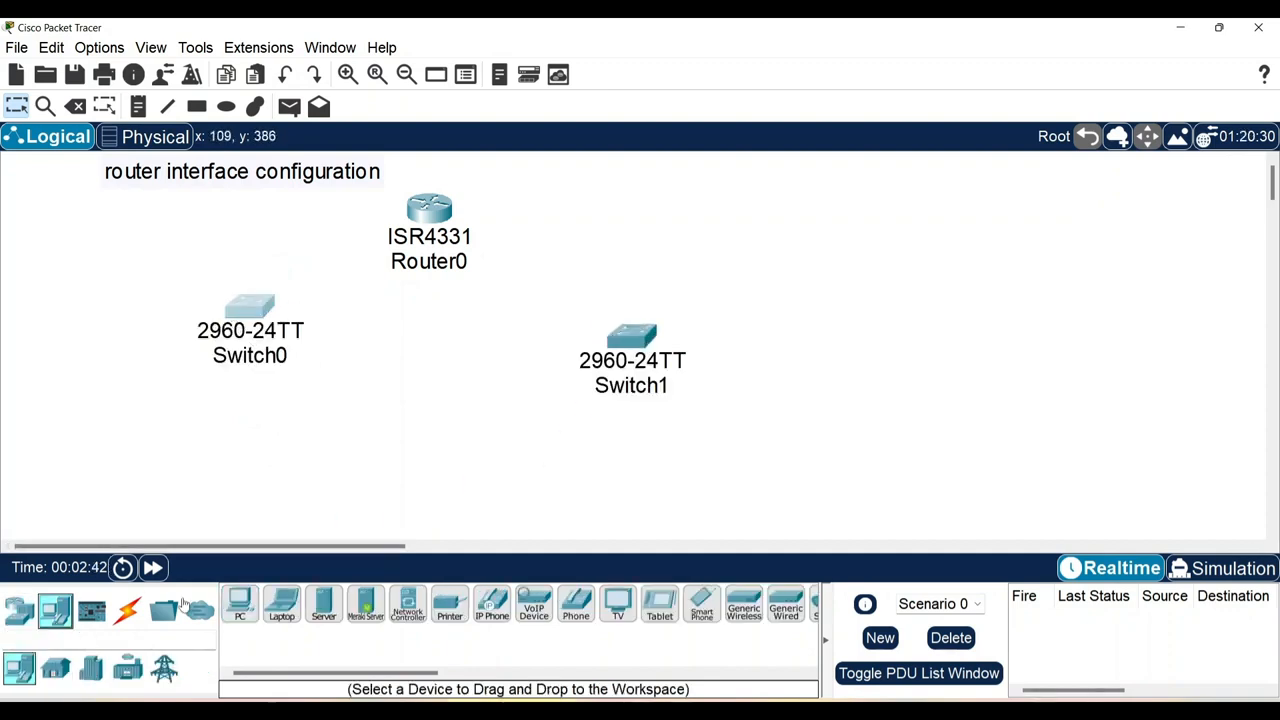
left_click(240, 605)
left_click(135, 462)
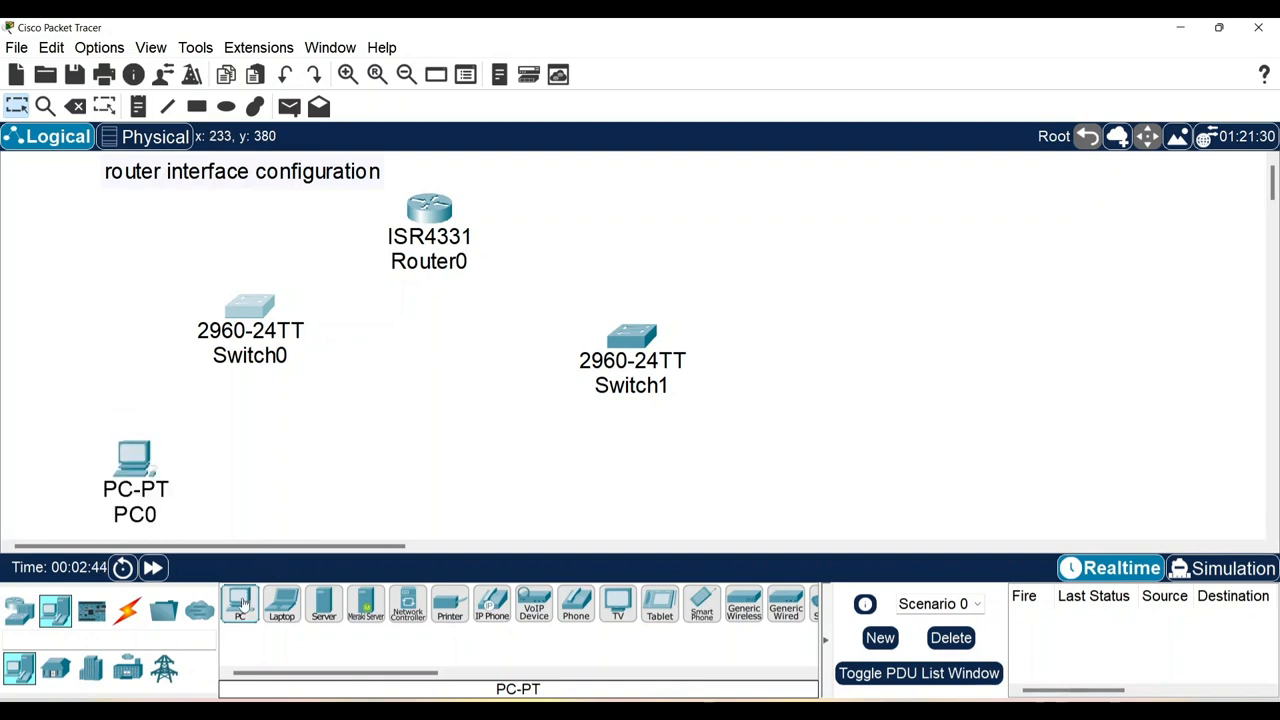
left_click(240, 605)
left_click(716, 468)
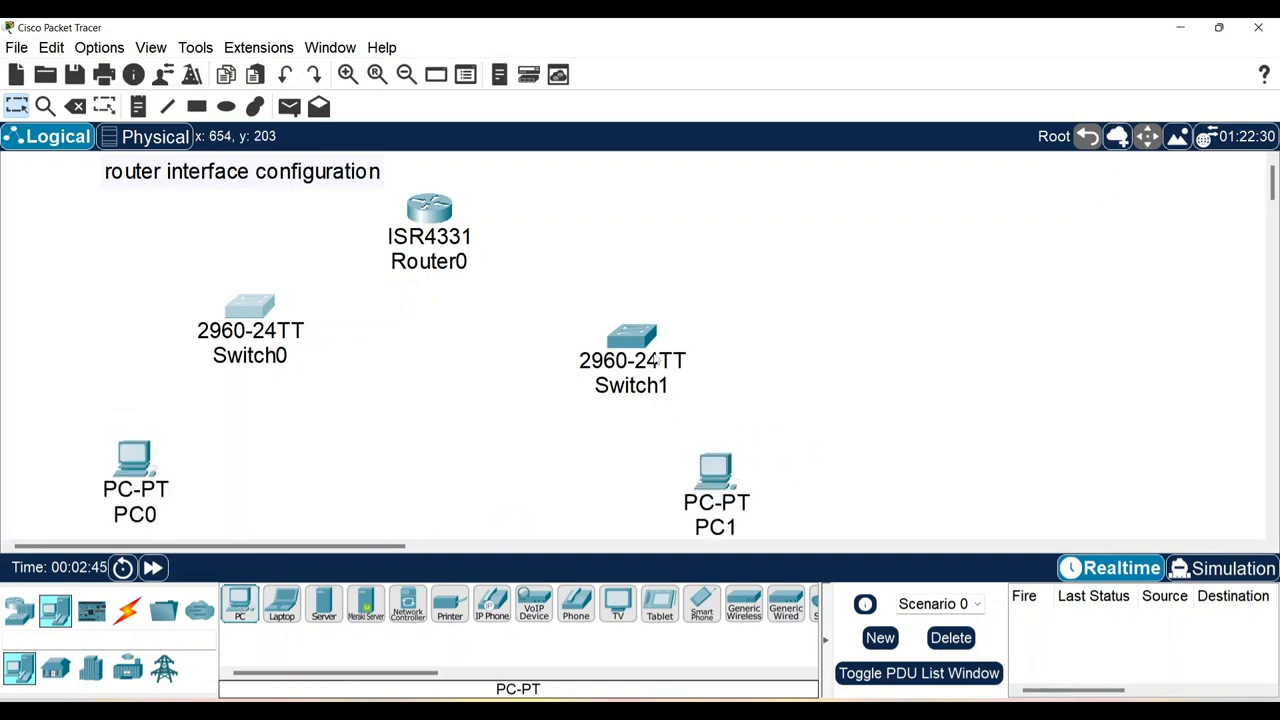
Rearrange Switch1, PC1, Switch0 and the router upward to space out the topology
left_click_drag(627, 342, 659, 268)
left_click_drag(730, 479, 751, 427)
left_click_drag(254, 311, 238, 285)
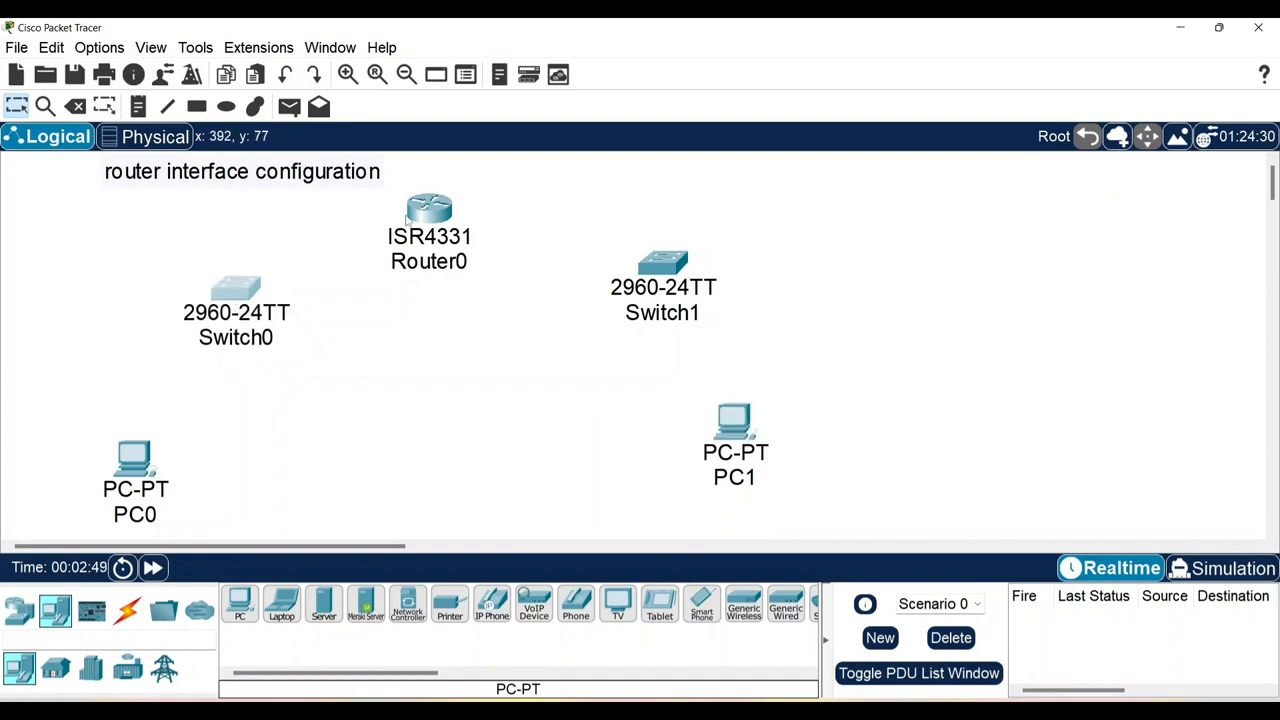
left_click_drag(425, 200, 430, 186)
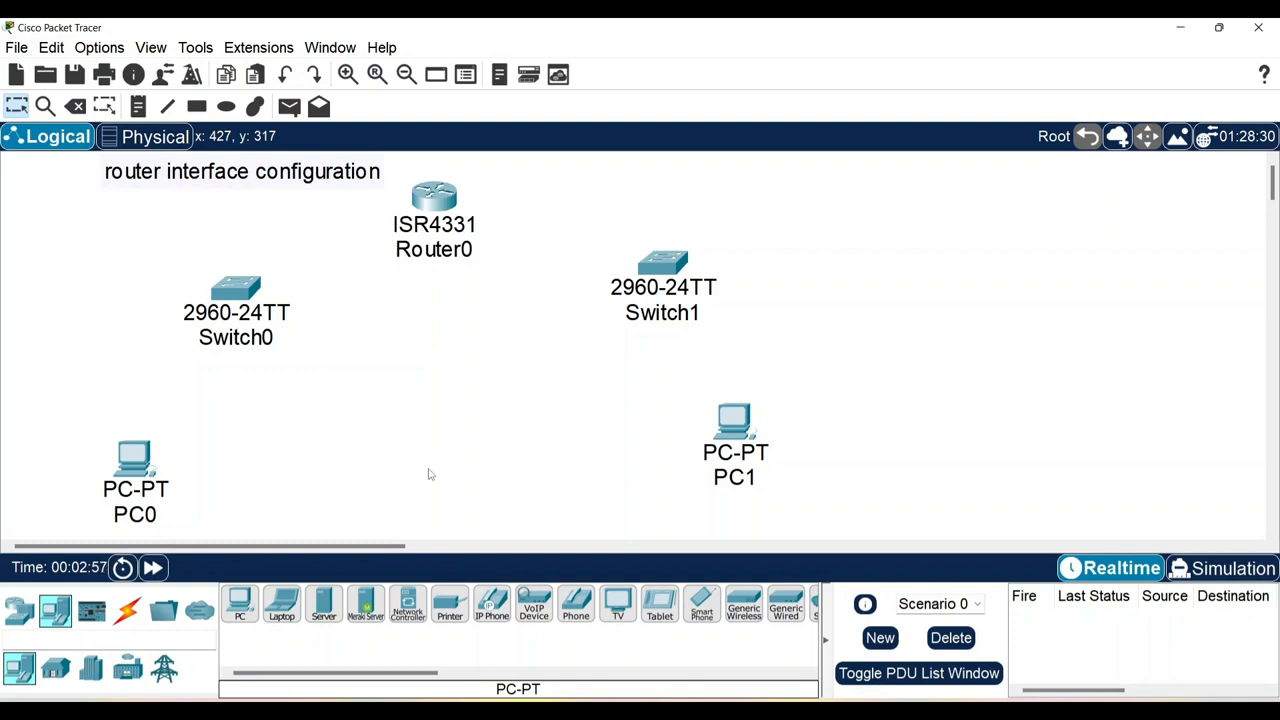
Connect PC0's FastEthernet0 to Switch0's FastEthernet0/1 with a copper straight-through cable
left_click(127, 610)
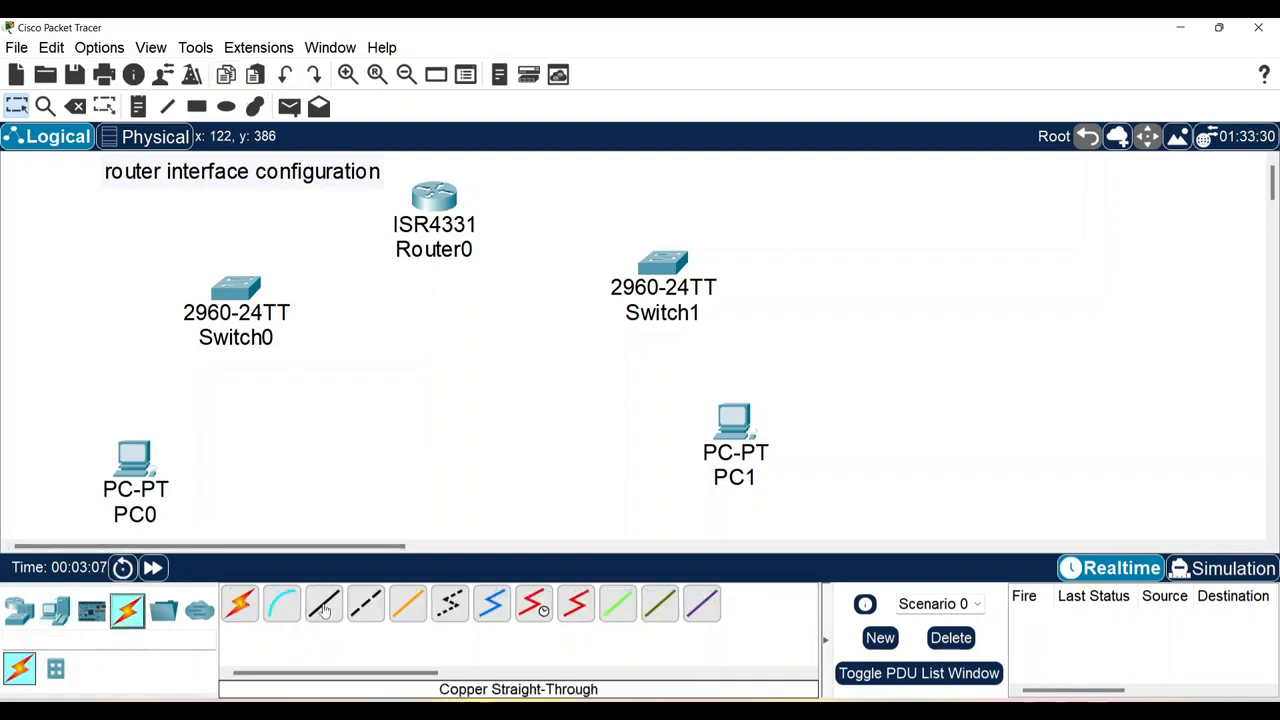
left_click(333, 611)
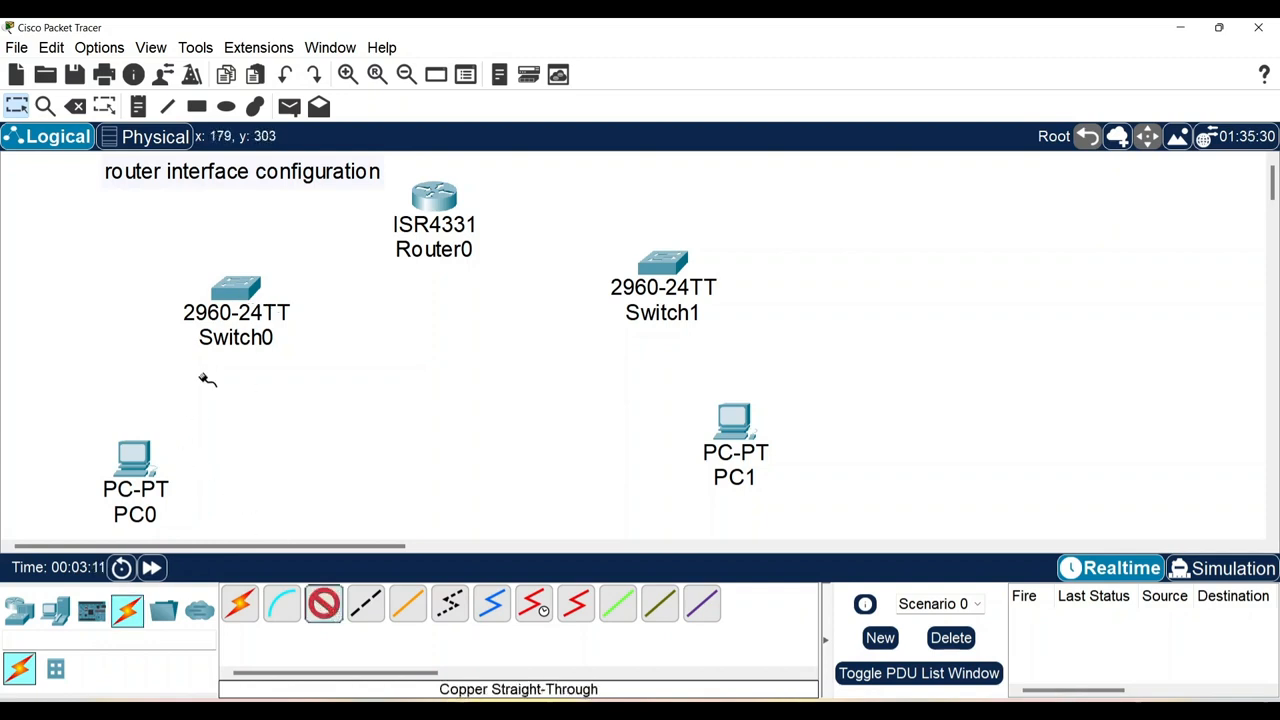
left_click(128, 468)
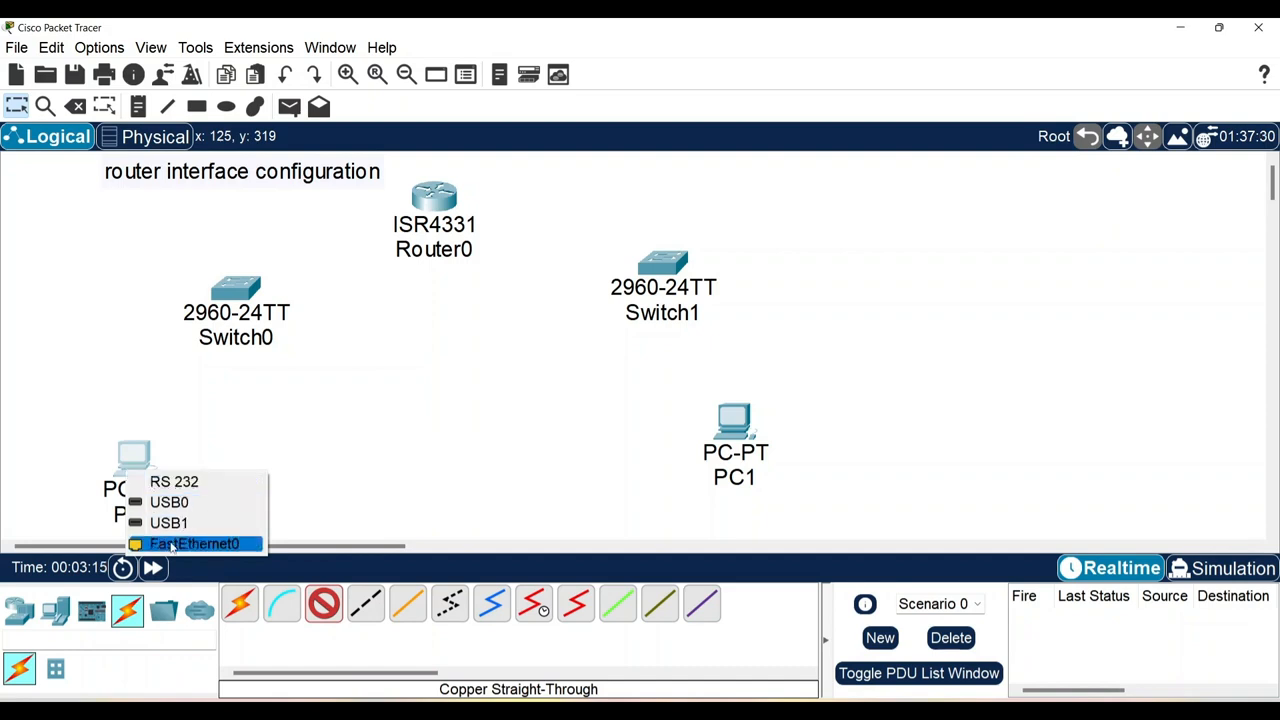
left_click(185, 543)
left_click(236, 289)
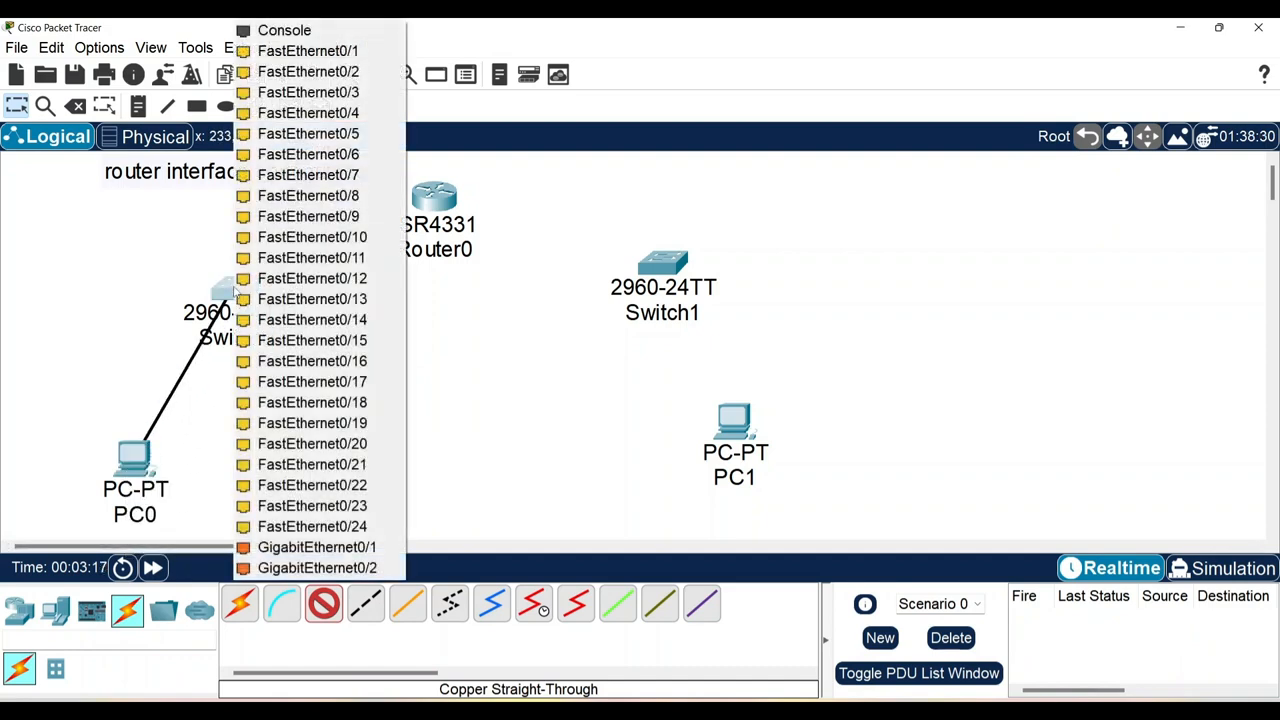
left_click(345, 54)
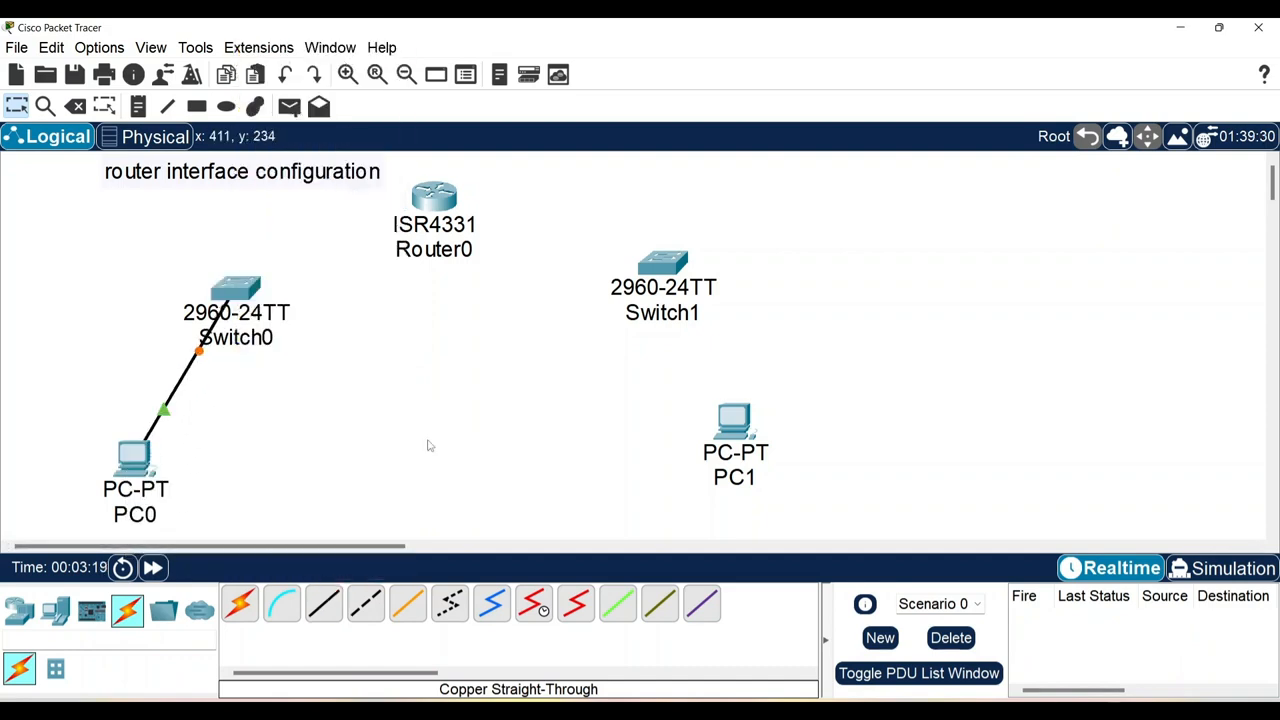
Connect Switch0's FastEthernet0/2 to Router0's GigabitEthernet0/0/0 with a copper straight-through cable
left_click(322, 606)
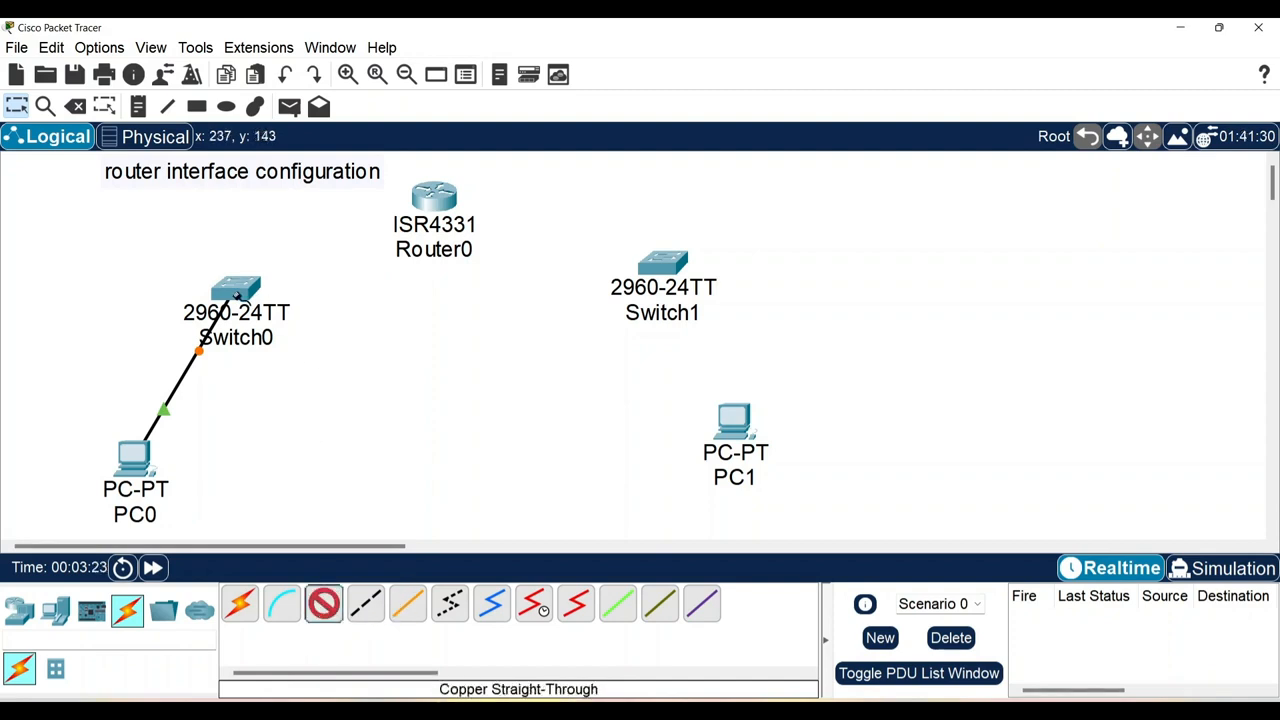
left_click(240, 296)
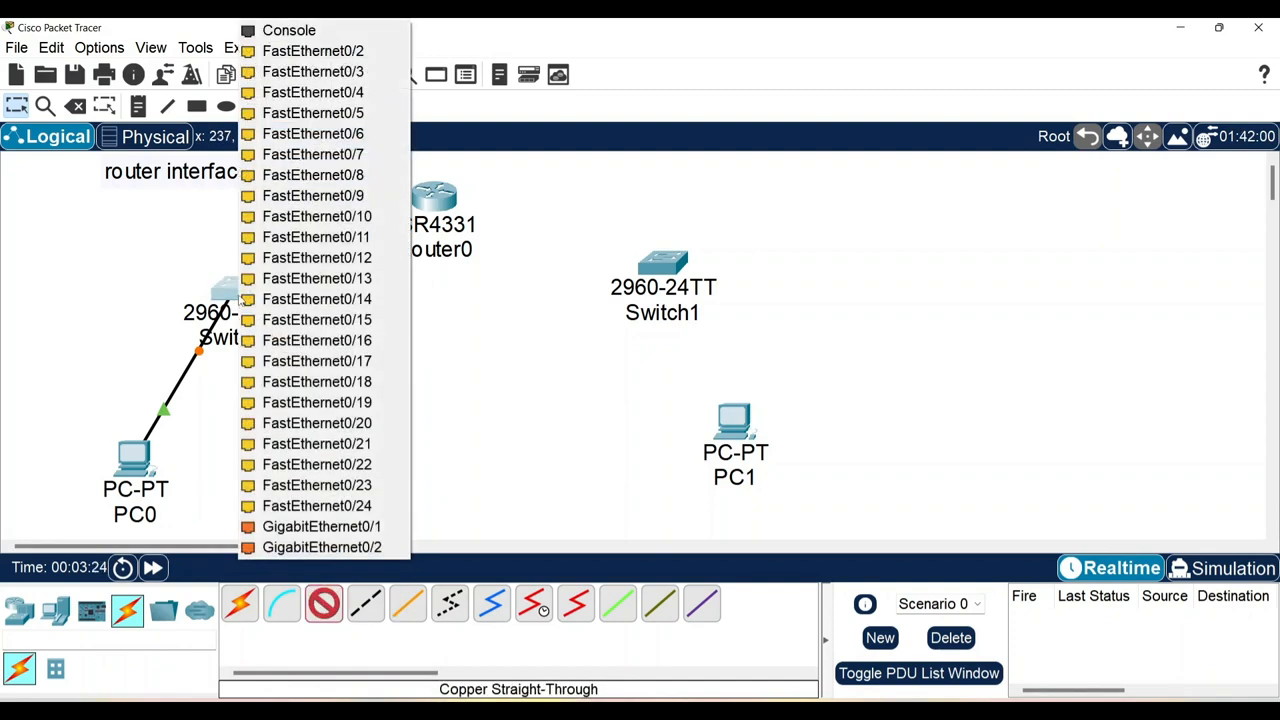
left_click(325, 54)
left_click(434, 193)
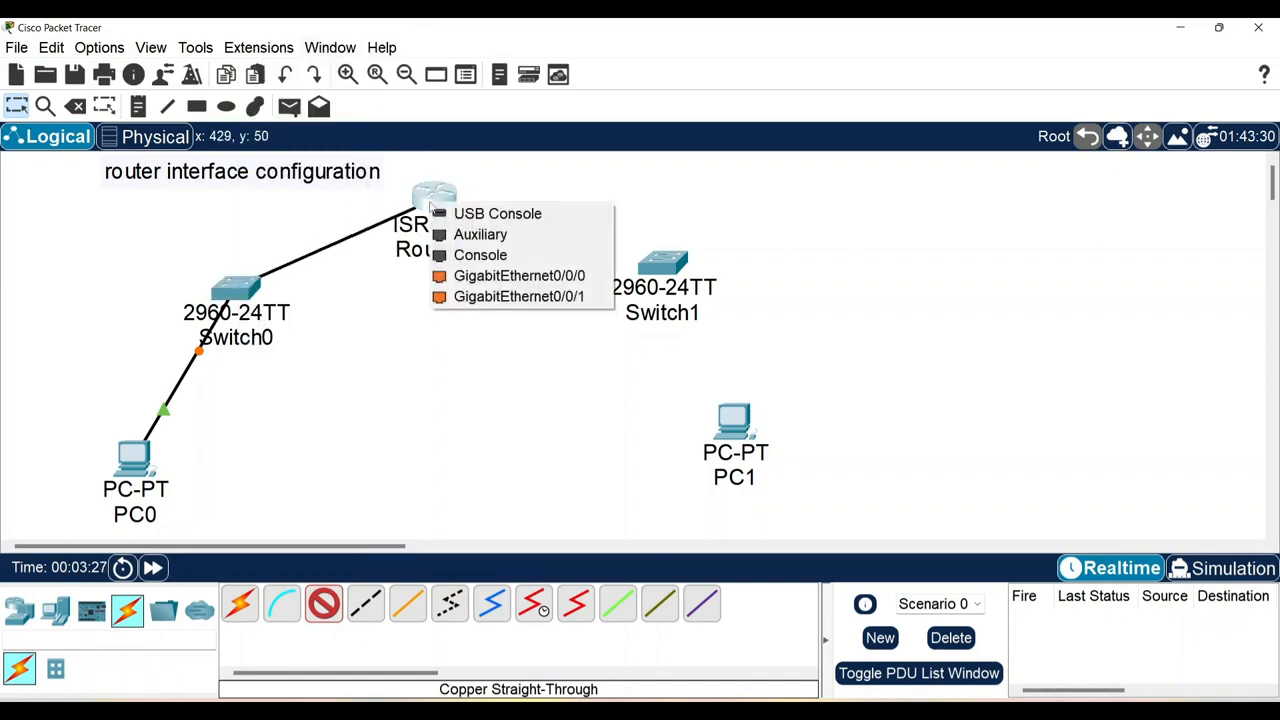
left_click(492, 278)
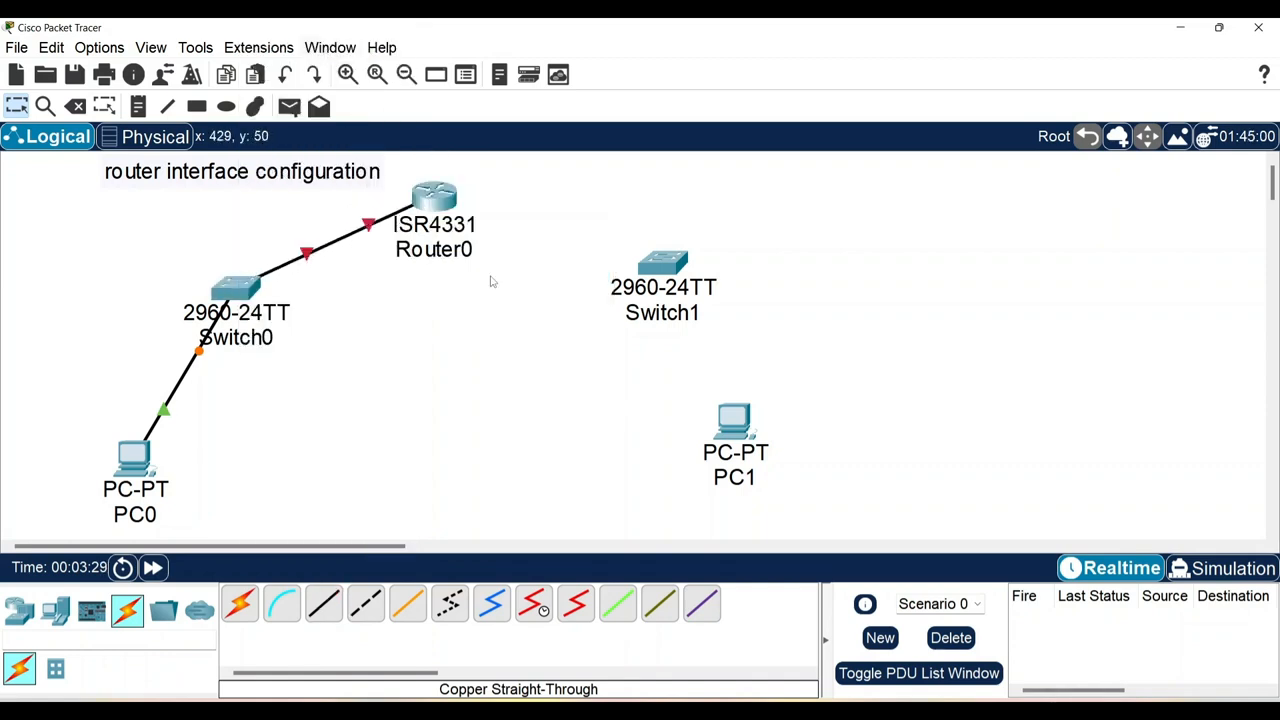
Connect Router0's GigabitEthernet0/0/1 to Switch1's FastEthernet0/1 with a copper straight-through cable
left_click(320, 605)
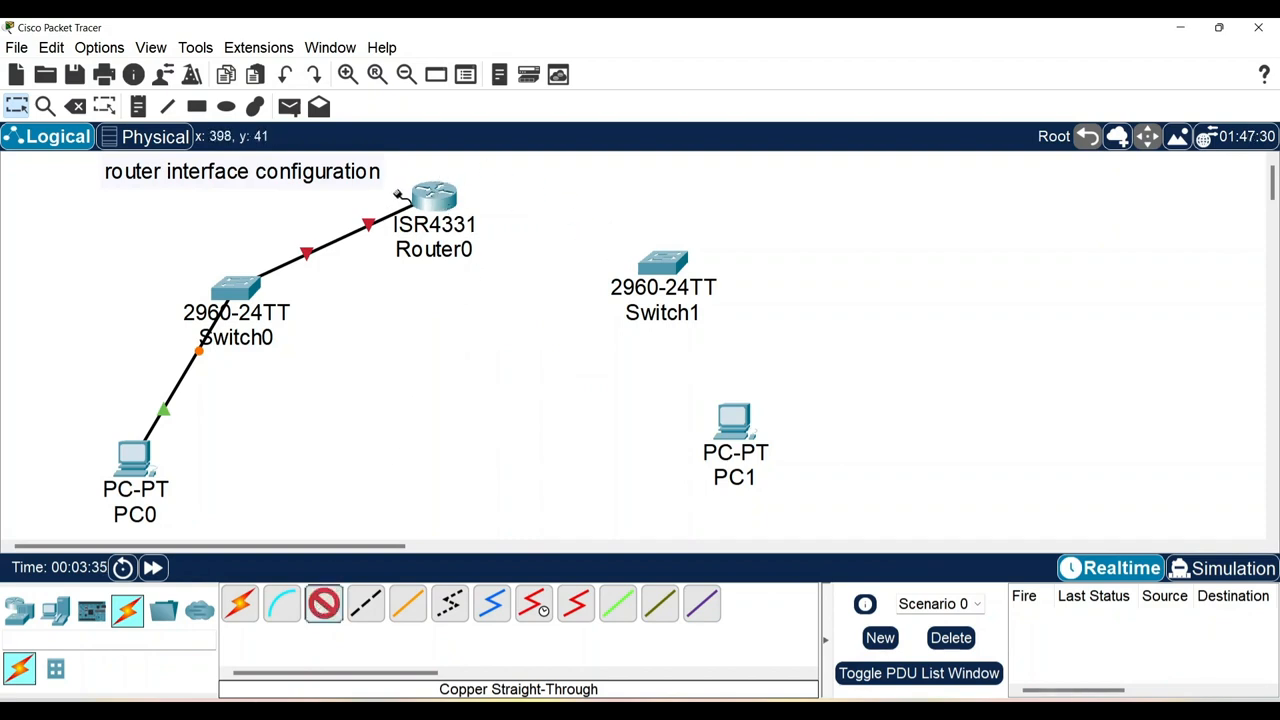
left_click(437, 196)
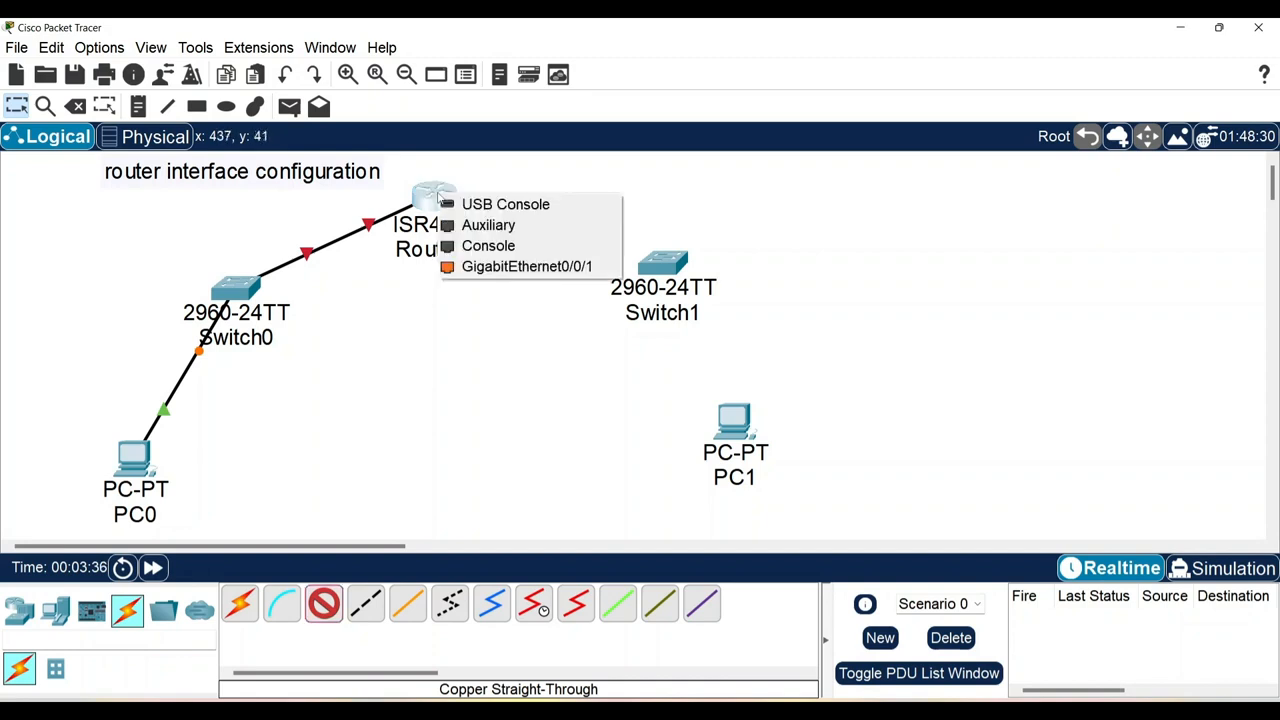
left_click(492, 268)
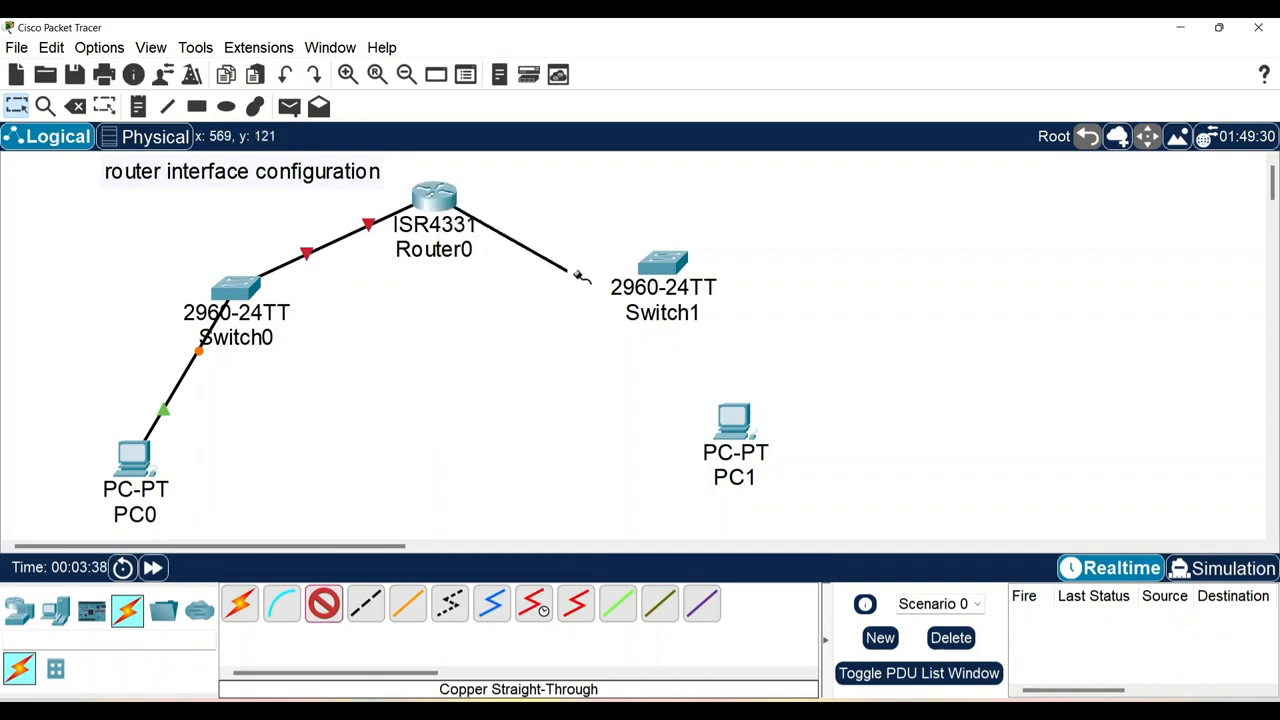
left_click(661, 262)
left_click(726, 55)
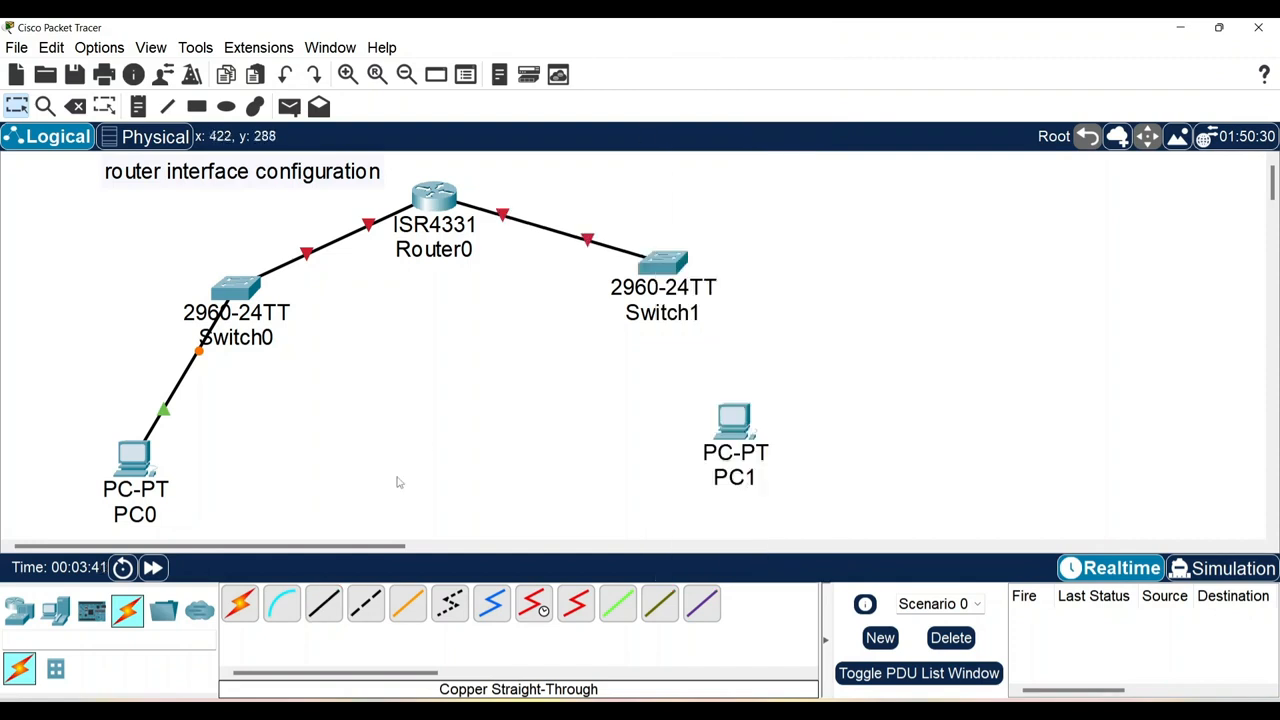
Connect PC1's FastEthernet0 to Switch1's FastEthernet0/2 with a copper straight-through cable
left_click(322, 604)
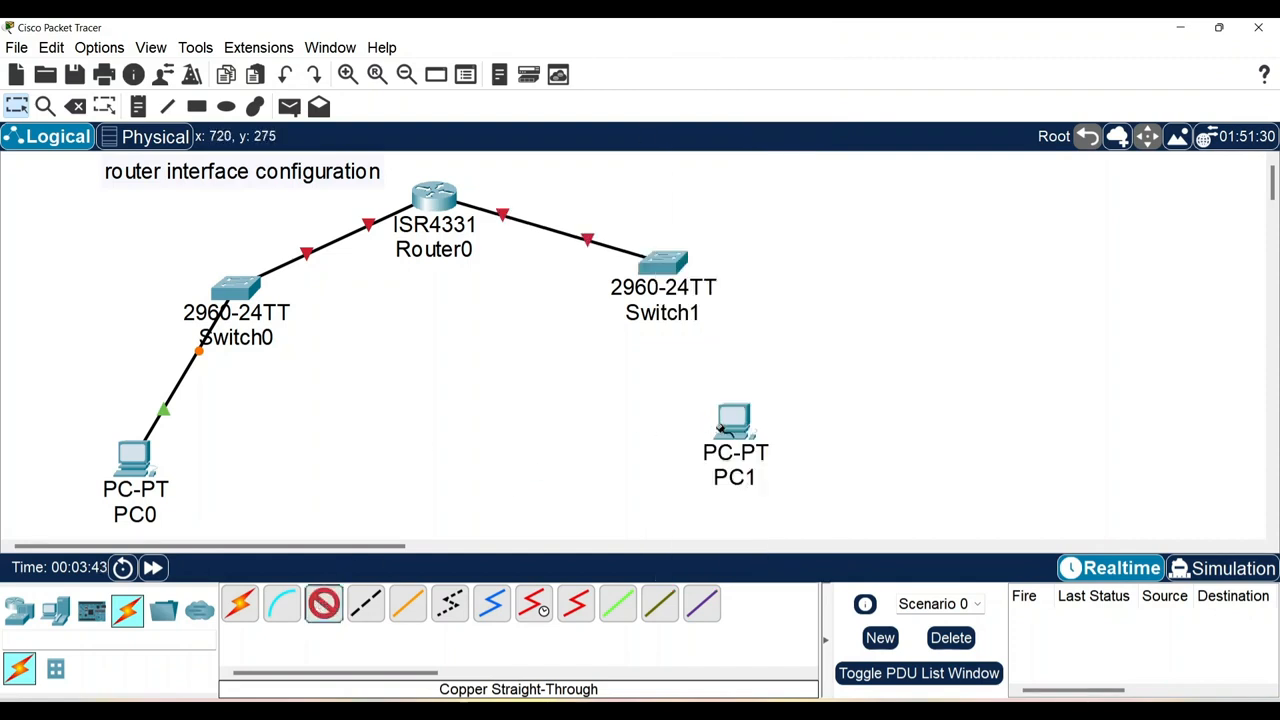
left_click(733, 423)
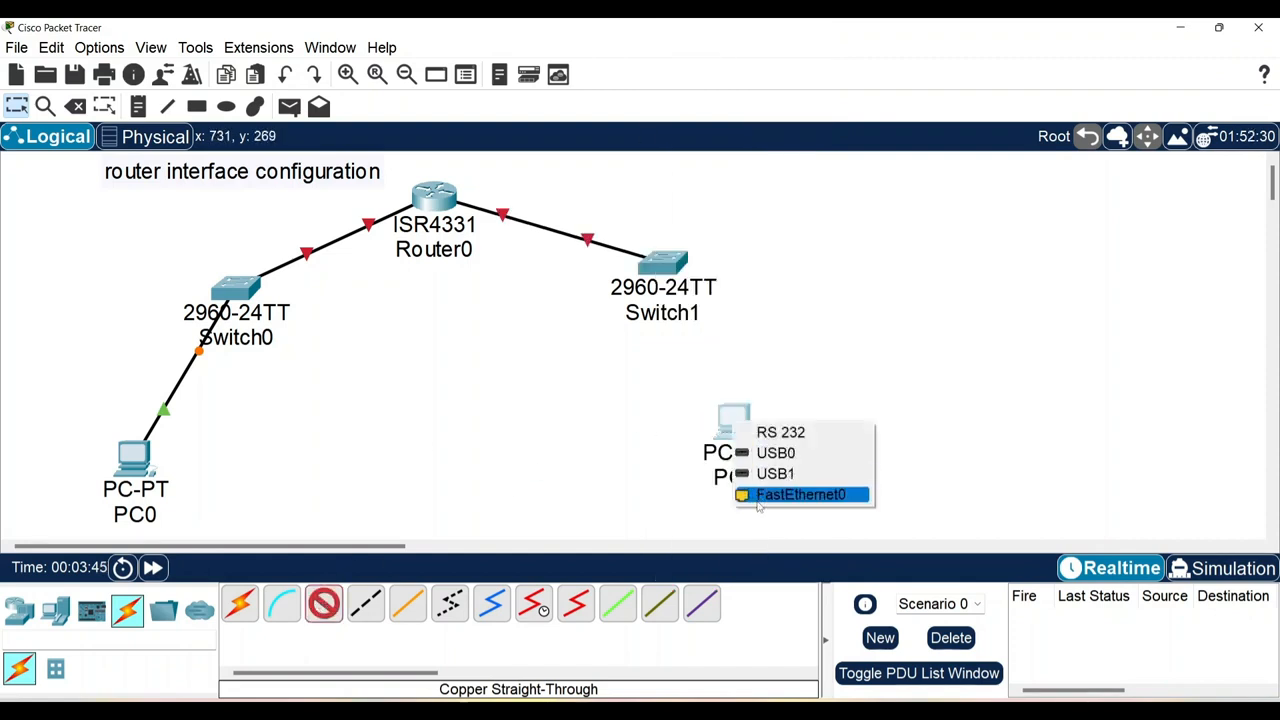
left_click(758, 500)
left_click(664, 262)
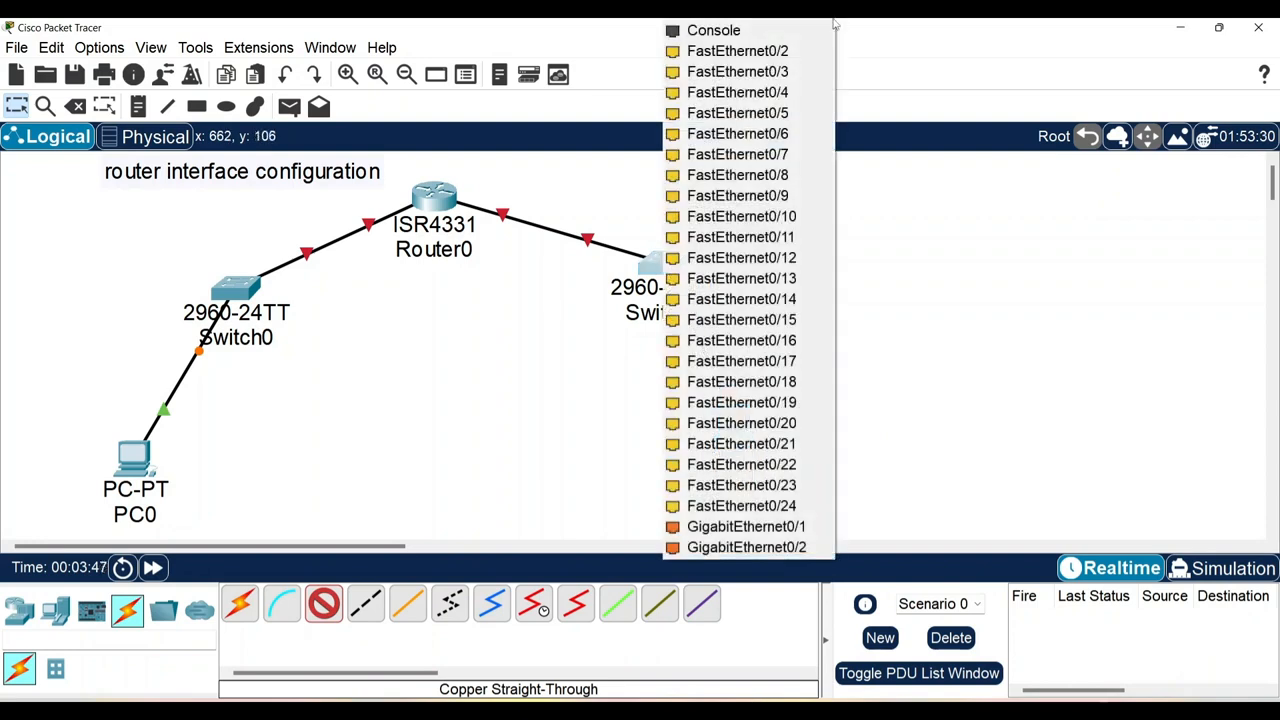
left_click(763, 52)
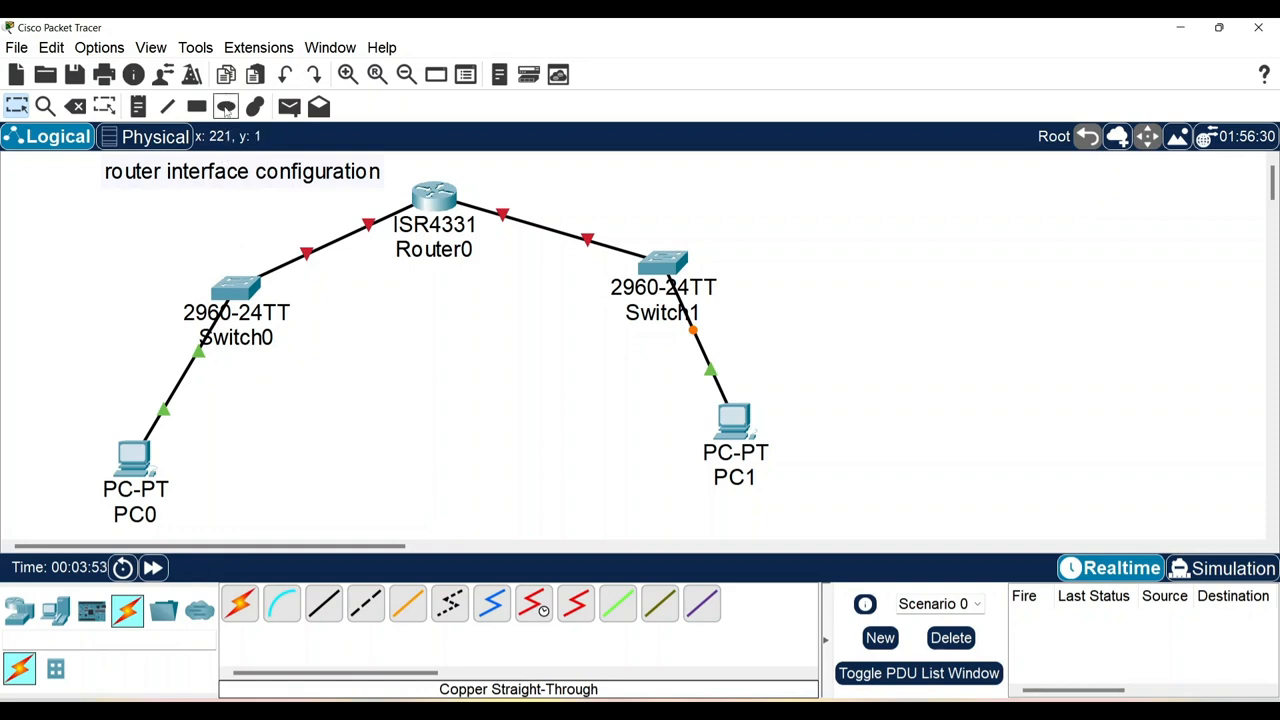
Draw two unfilled black-outlined ellipses, one around Switch0 and PC0 and one around Switch1 and PC1
left_click(226, 107)
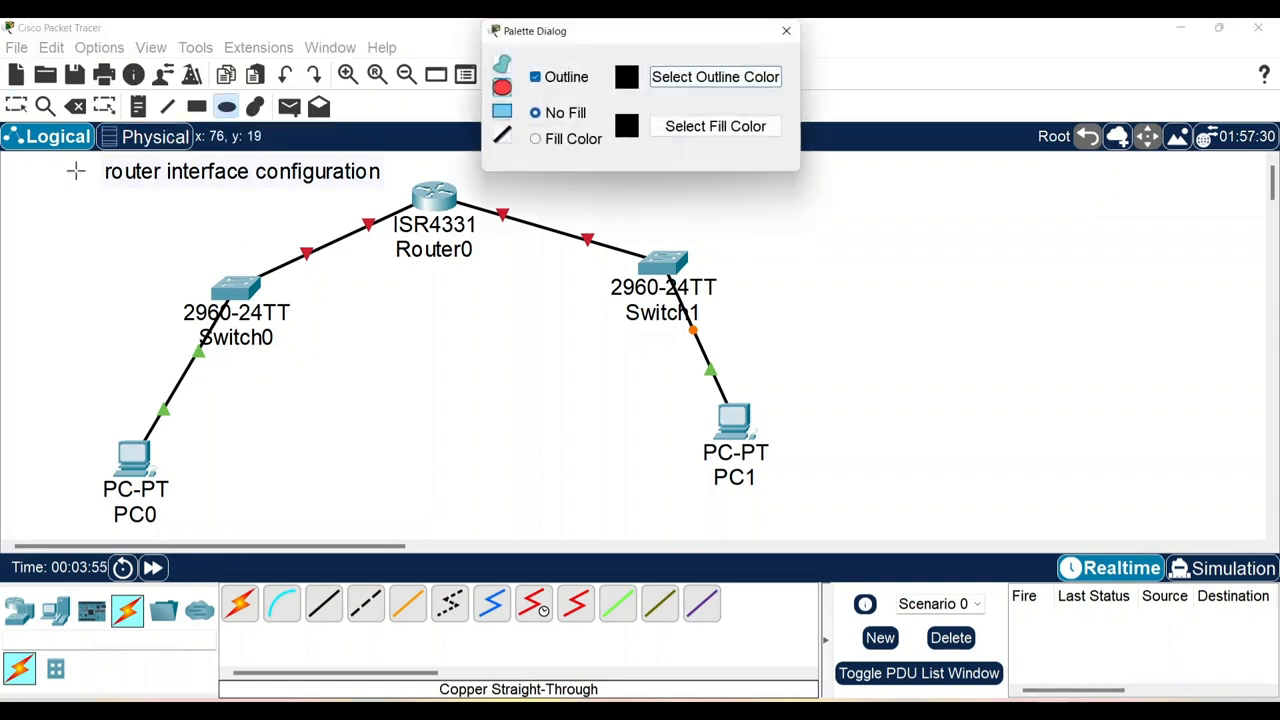
mouse_move(16, 205)
left_mouse_down()
mouse_move(142, 420)
mouse_move(400, 483)
mouse_move(443, 403)
mouse_move(478, 510)
left_mouse_up()
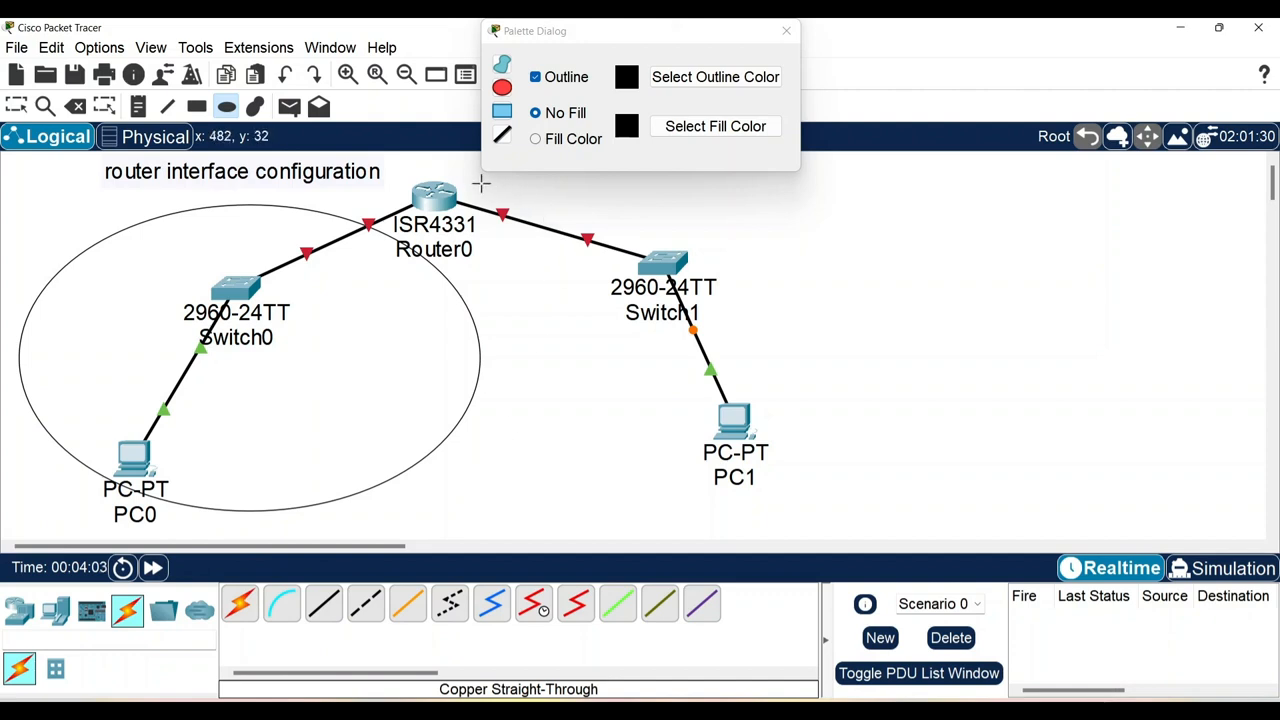
left_click_drag(469, 177, 901, 540)
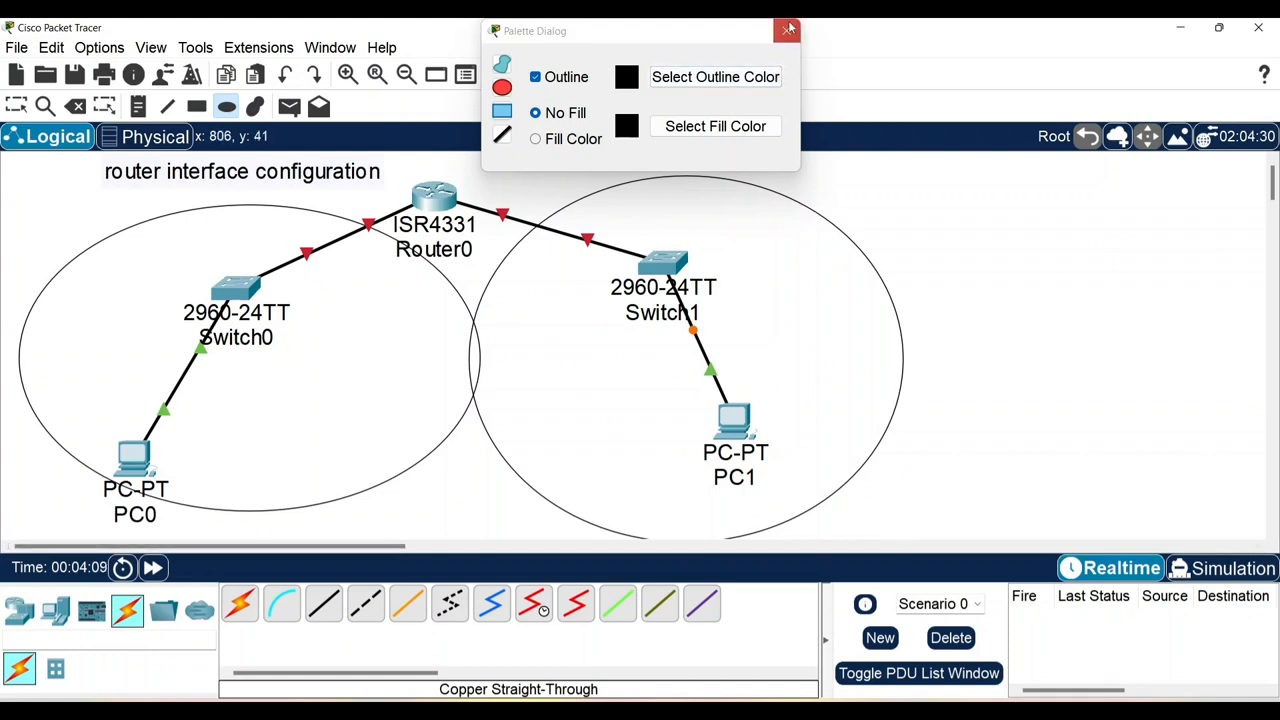
left_click(787, 30)
Undo the ellipse around Switch1 and PC1, and delete the one around Switch0 and PC0
left_click(285, 75)
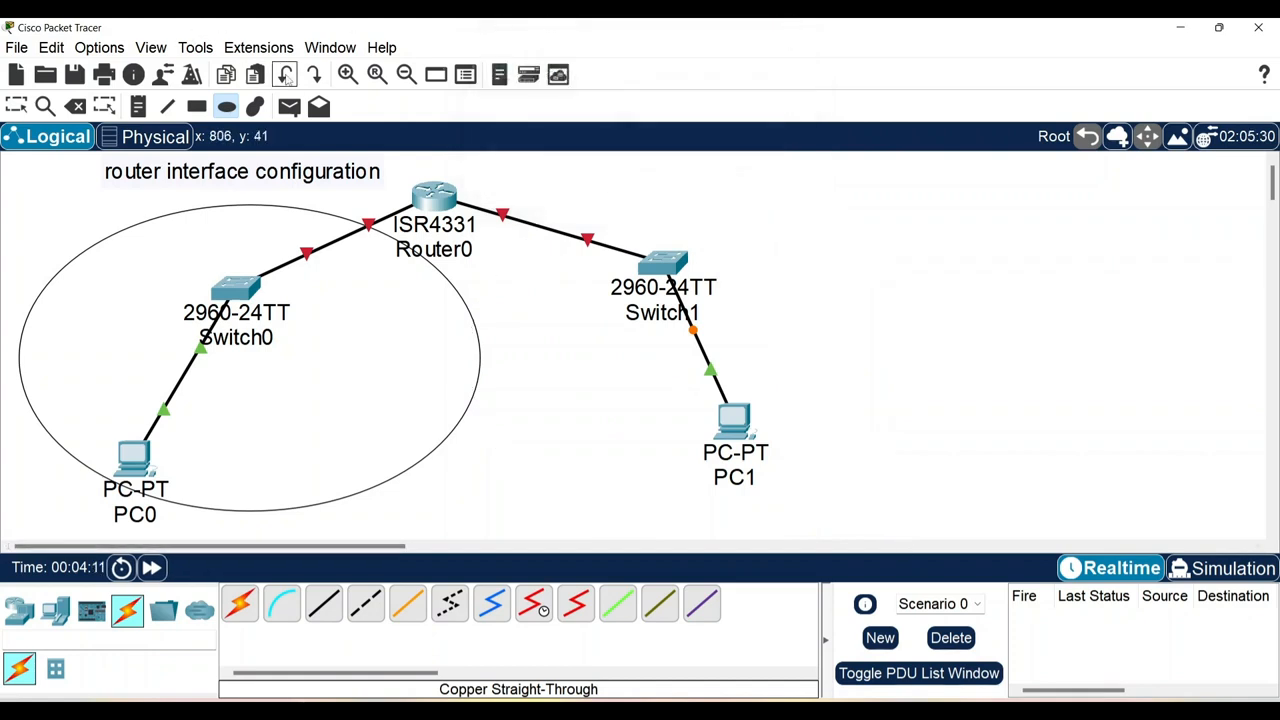
left_click(76, 108)
left_click(107, 229)
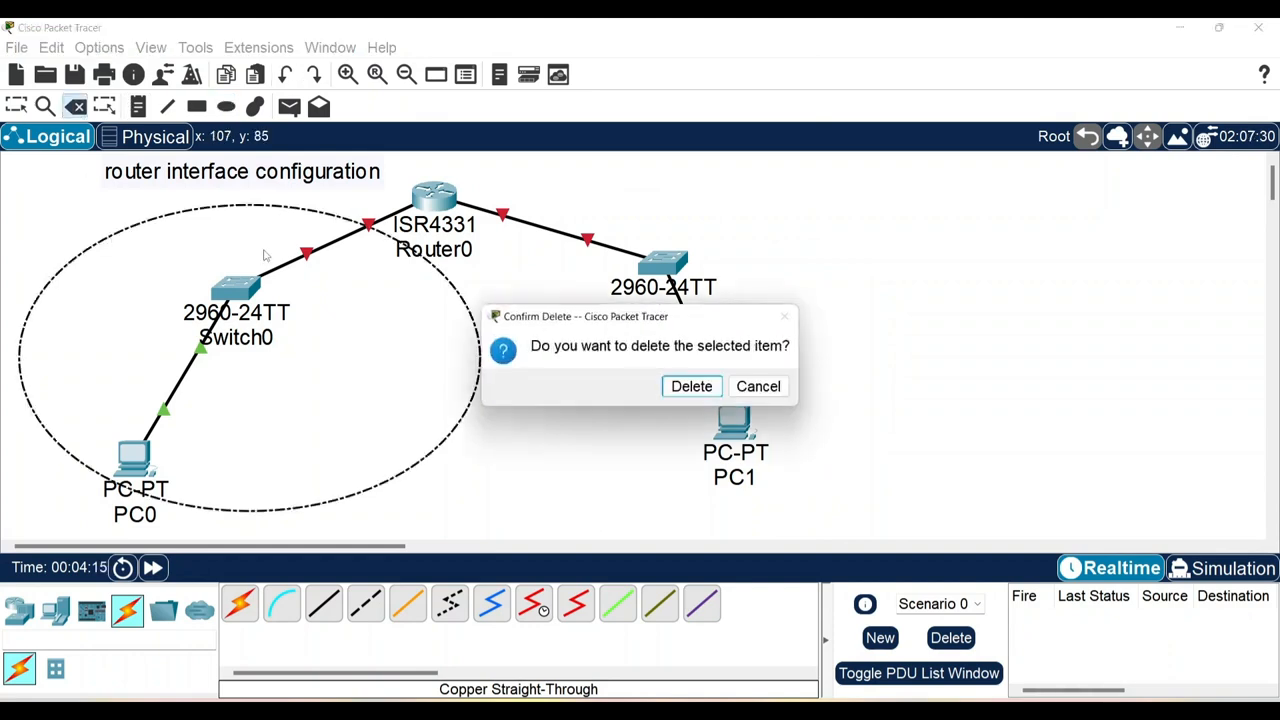
left_click(692, 387)
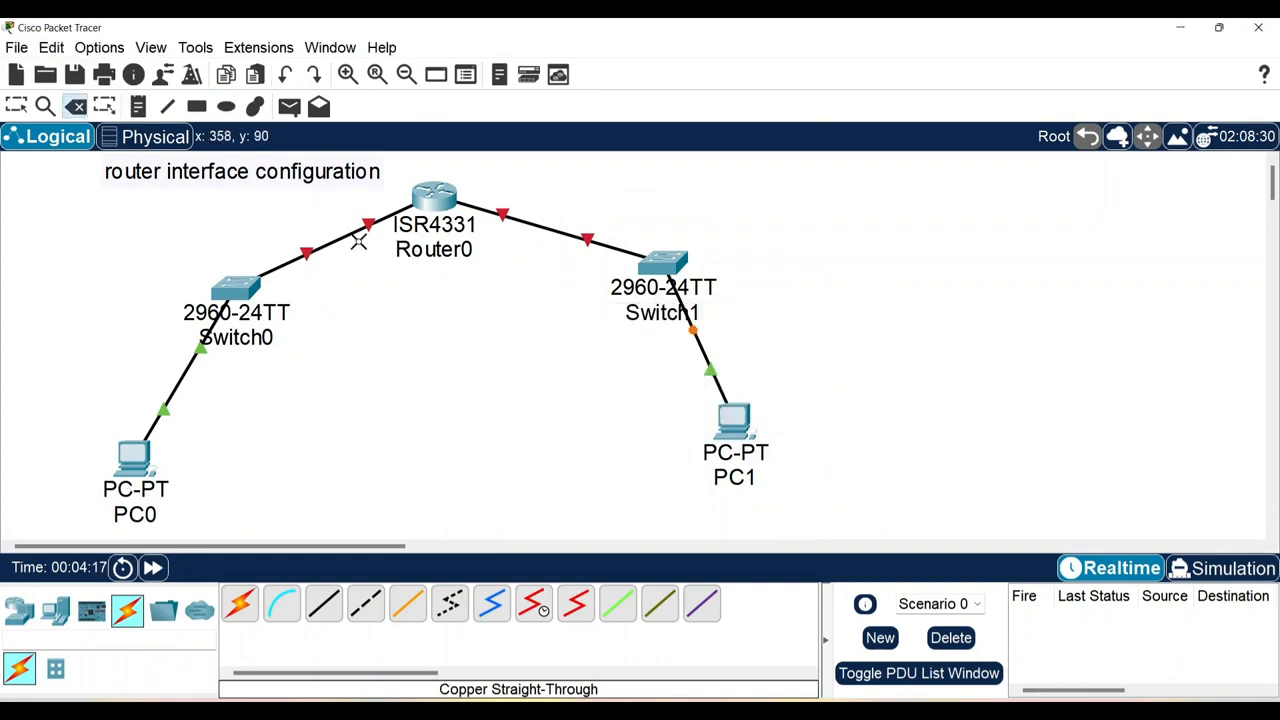
key("Escape")
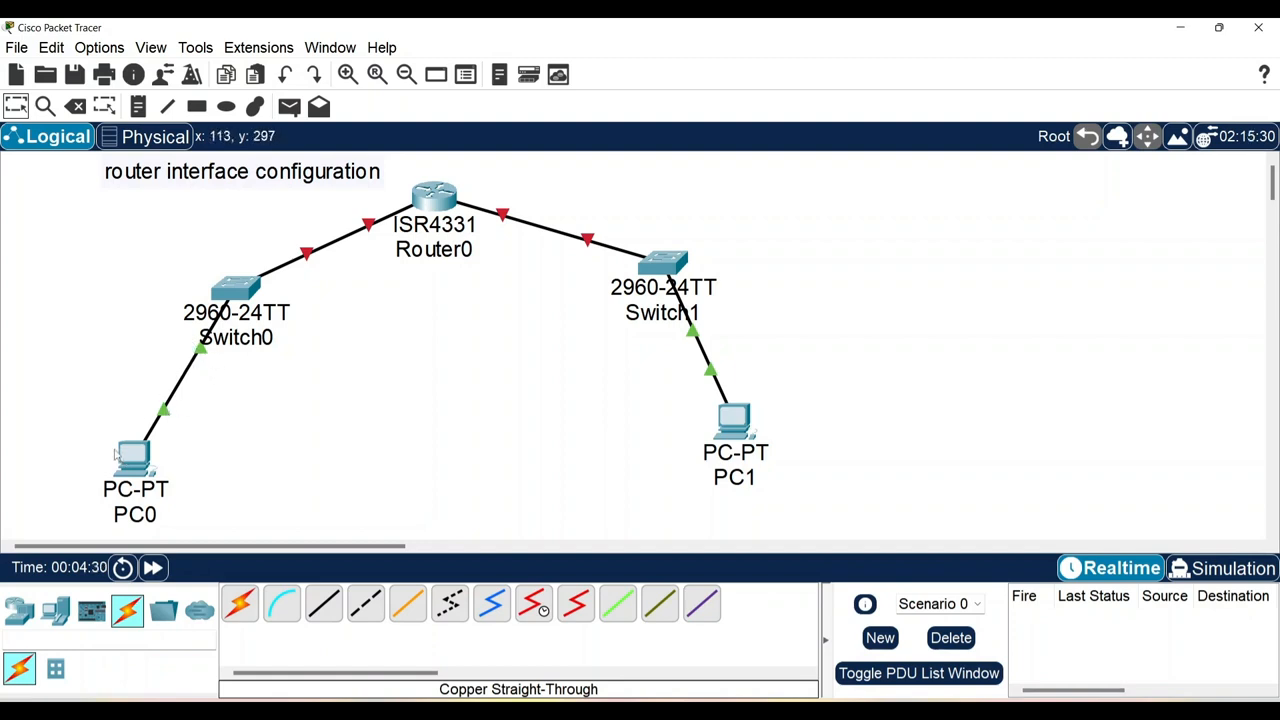
mouse_move(157, 427)
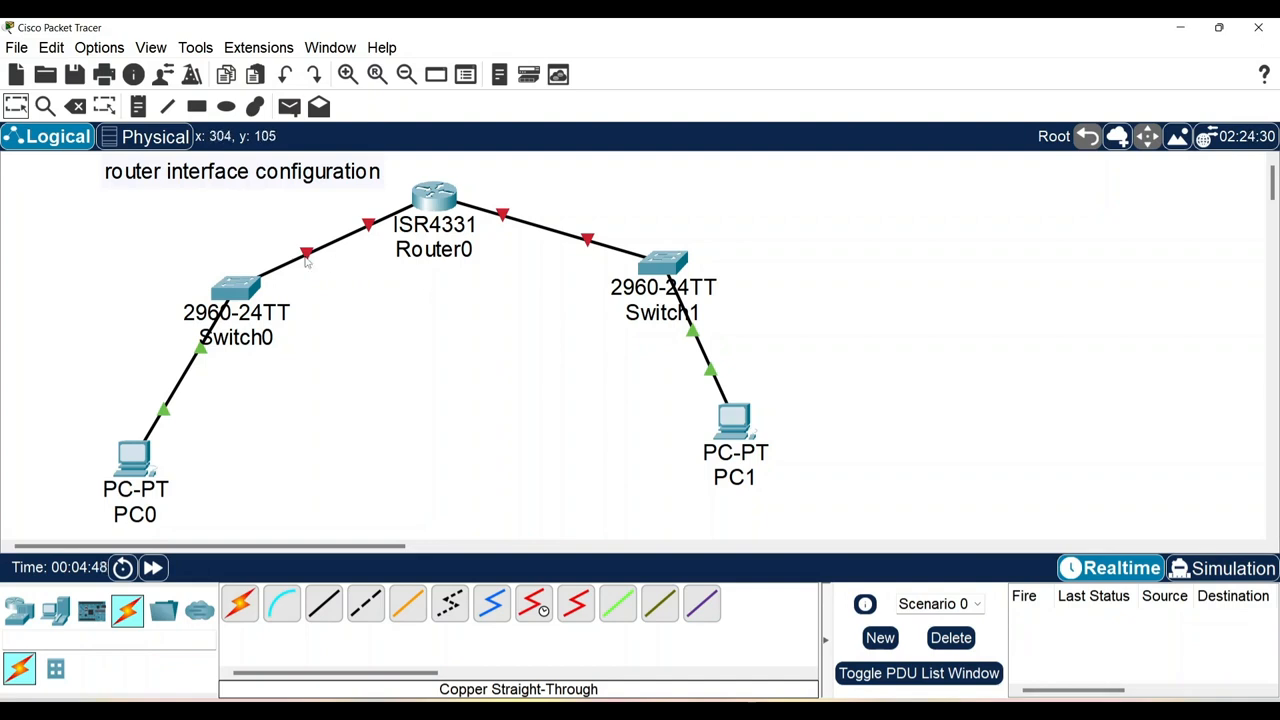
Add network address notes reading 192.168.1.0 above Switch0 and 192.168.2.0 above Switch1
left_click(138, 106)
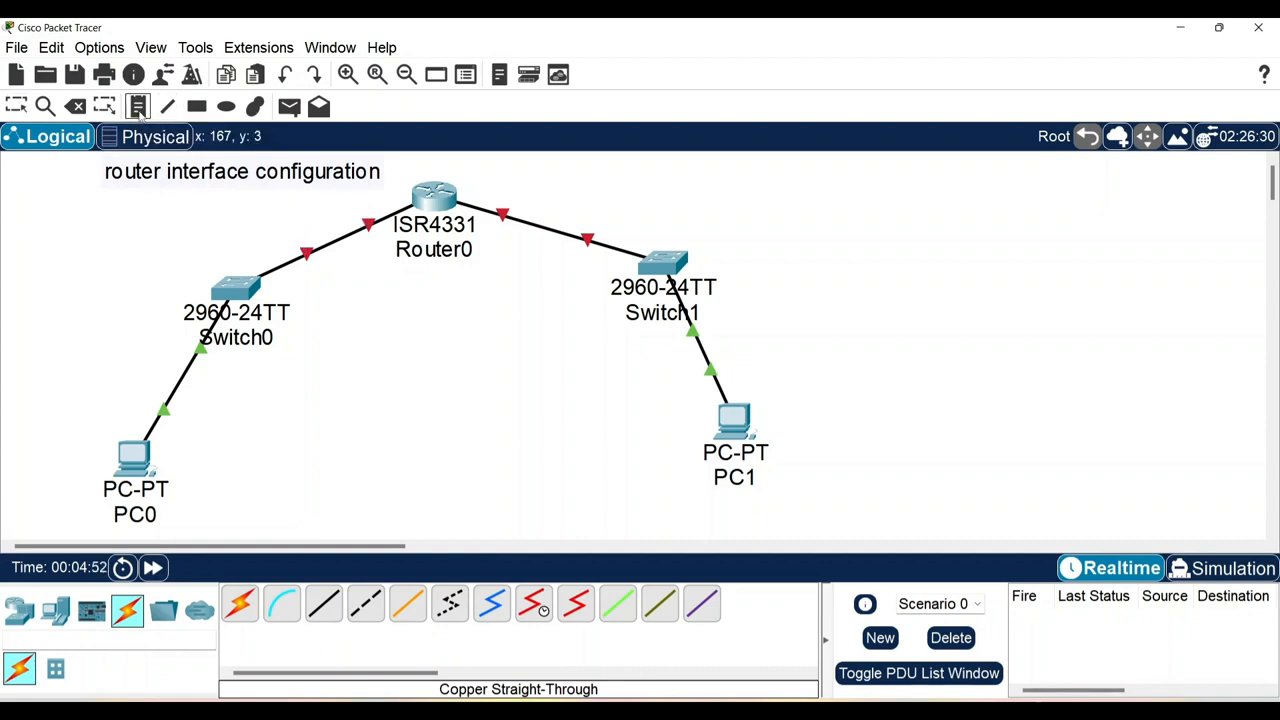
left_click(114, 245)
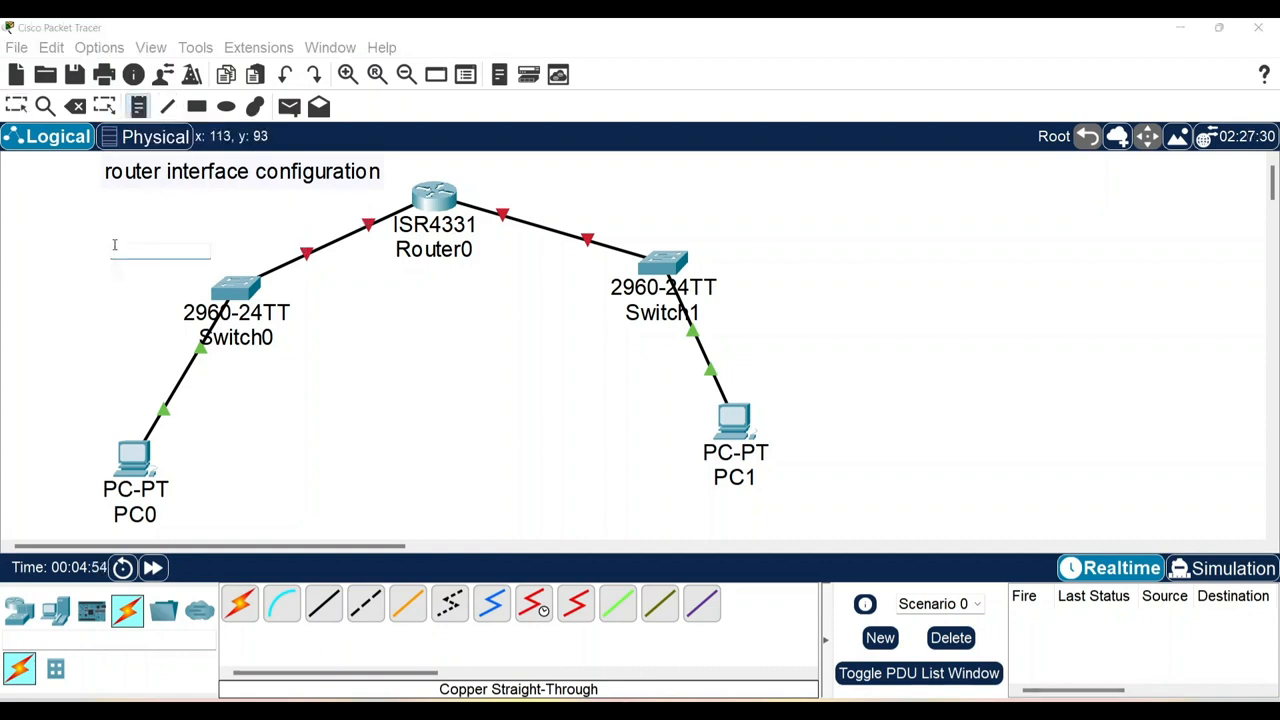
type("192.168/")
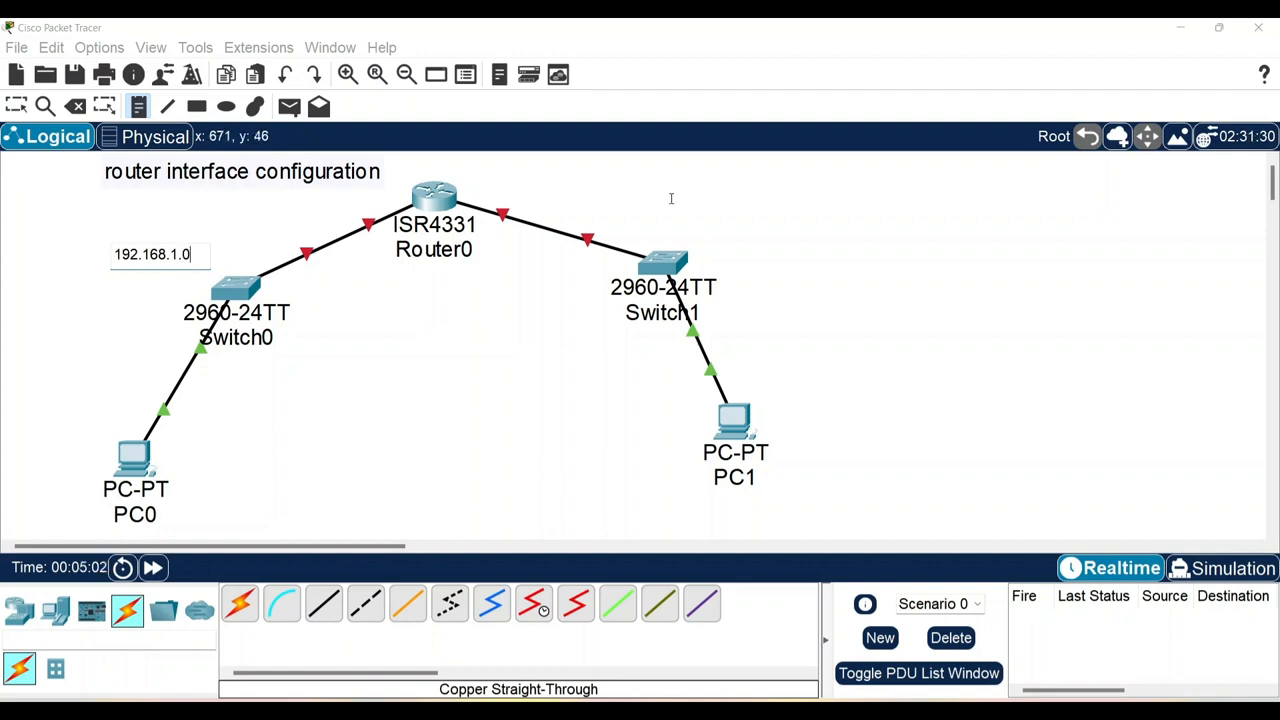
left_click(696, 222)
type("192.168.2.0")
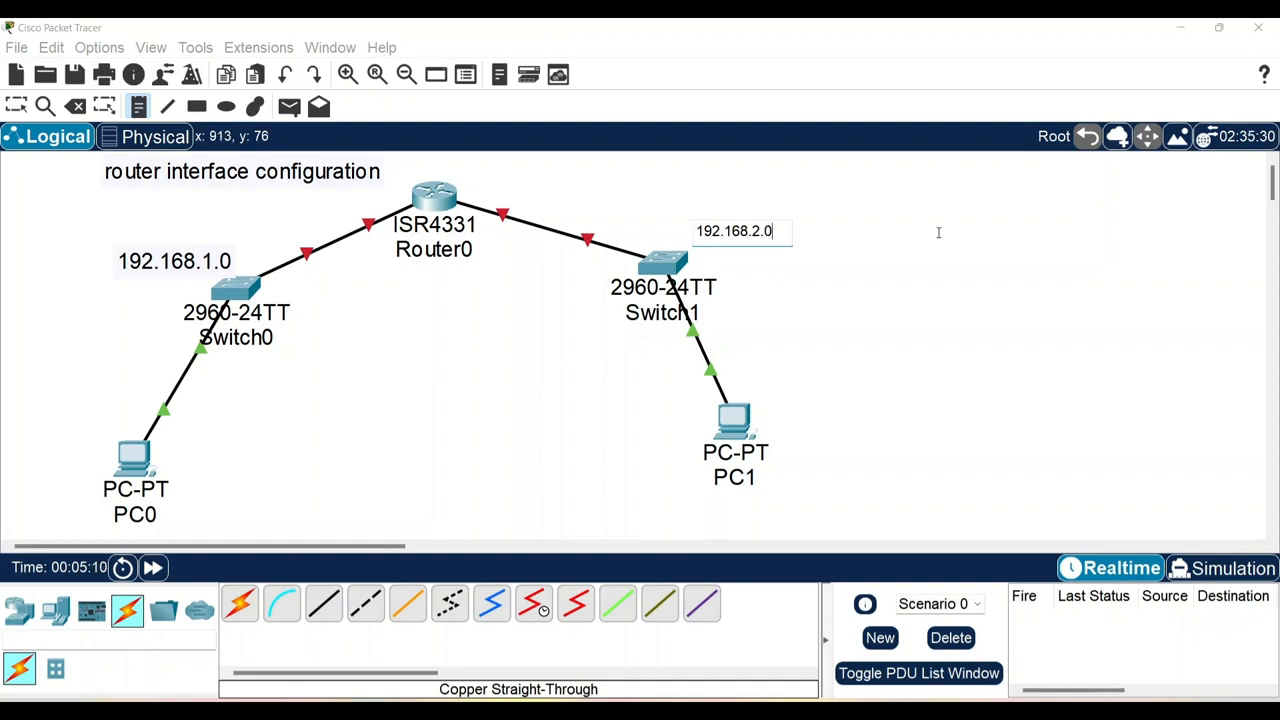
left_click(1031, 271)
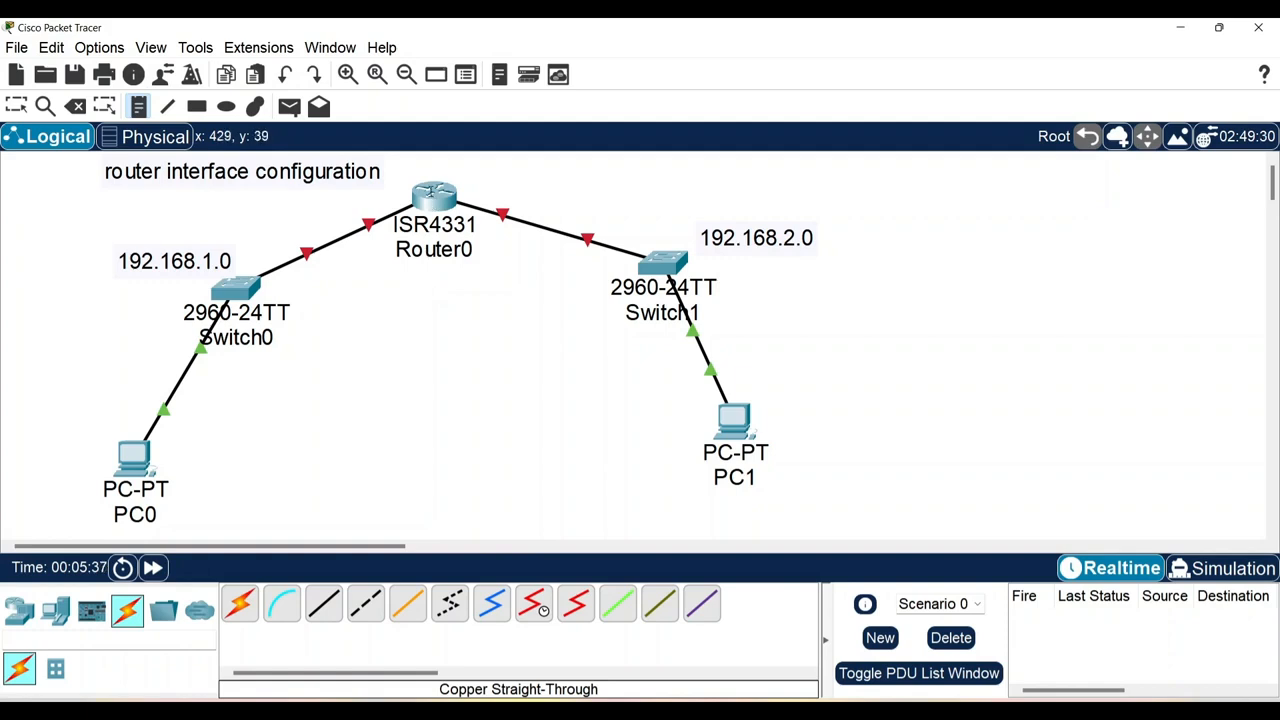
left_click(20, 108)
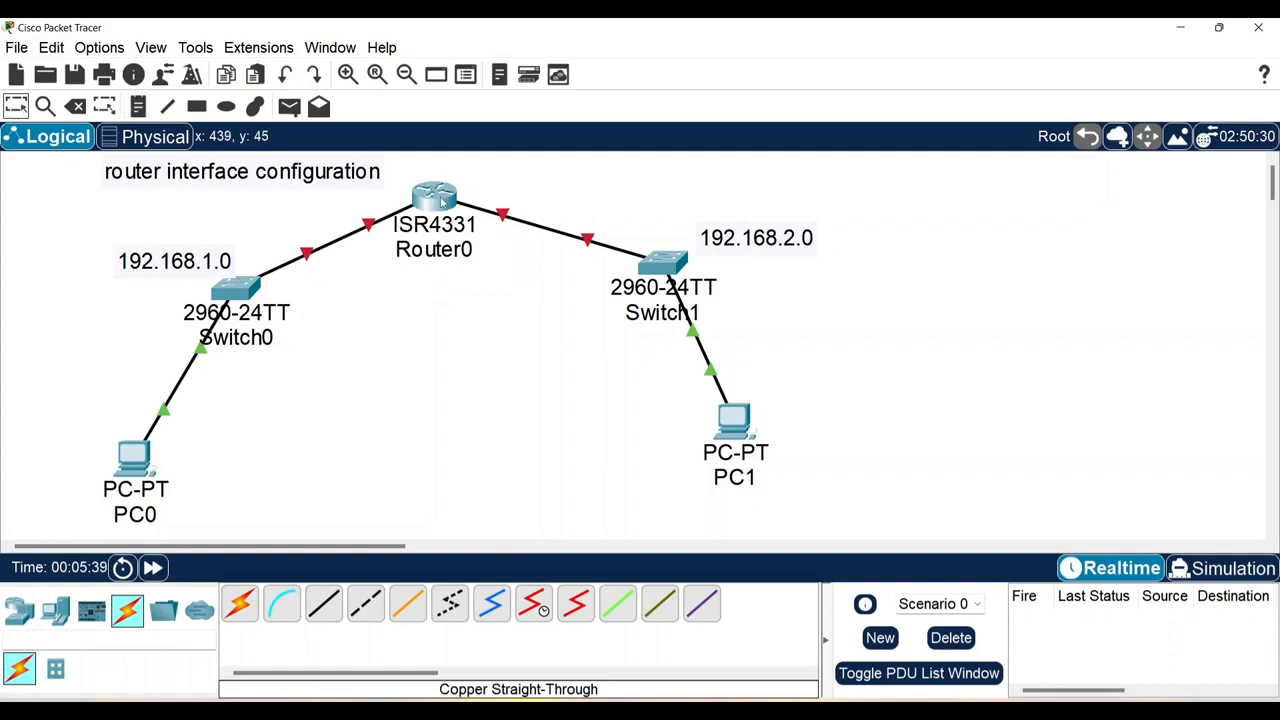
key("Escape")
Configure Router0's GigabitEthernet0/0/0 with IPv4 address 192.168.1.1 and subnet mask 255.255.255.0, and turn the port on
left_click(436, 198)
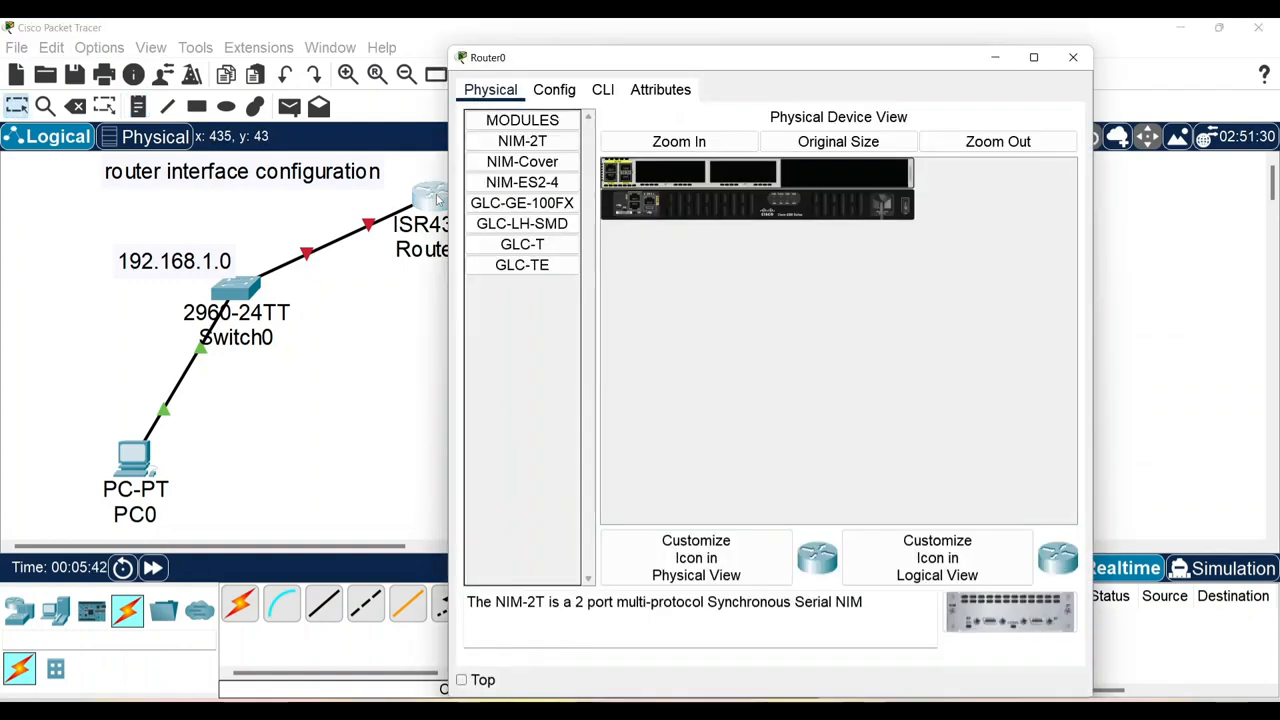
left_click(542, 92)
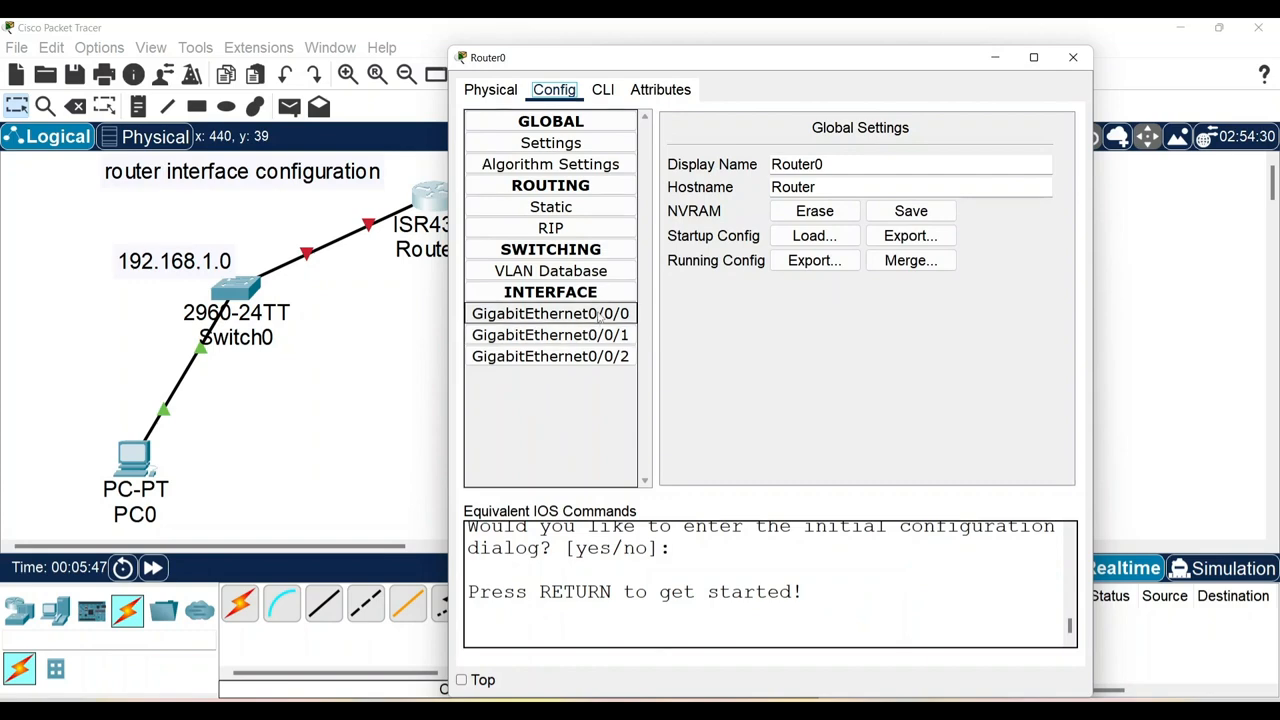
left_click(995, 57)
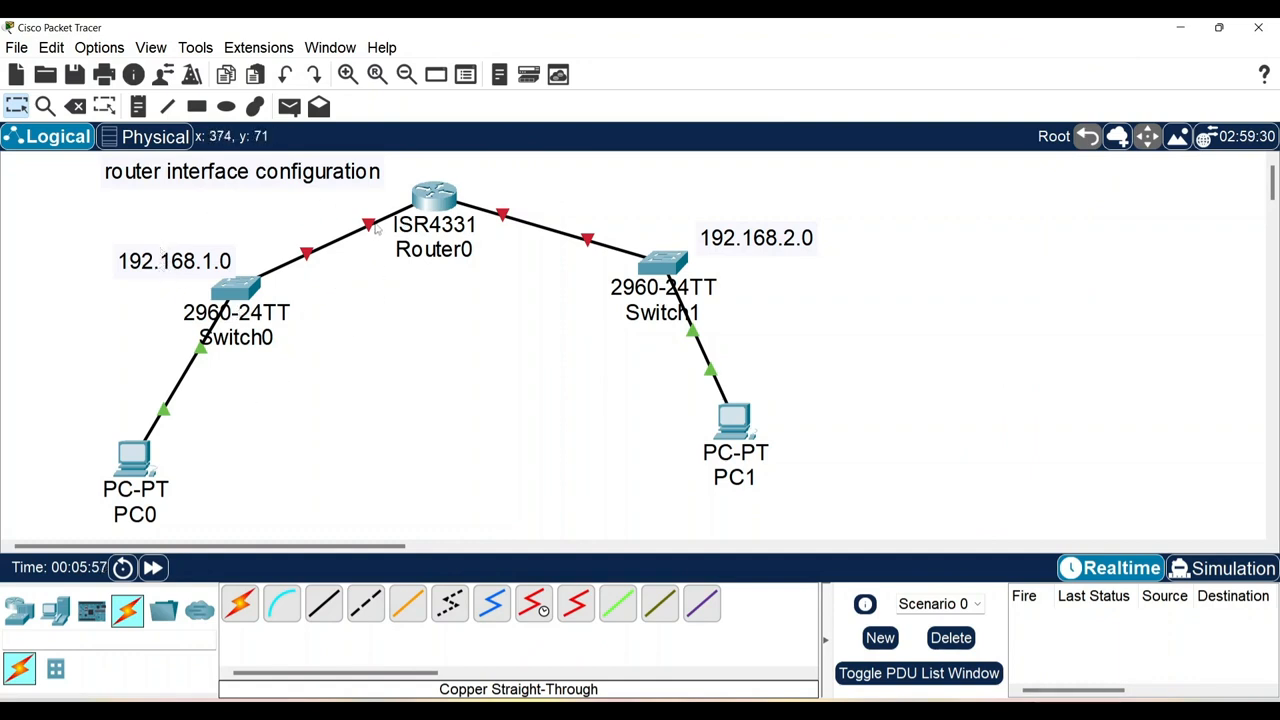
mouse_move(370, 228)
left_click(432, 195)
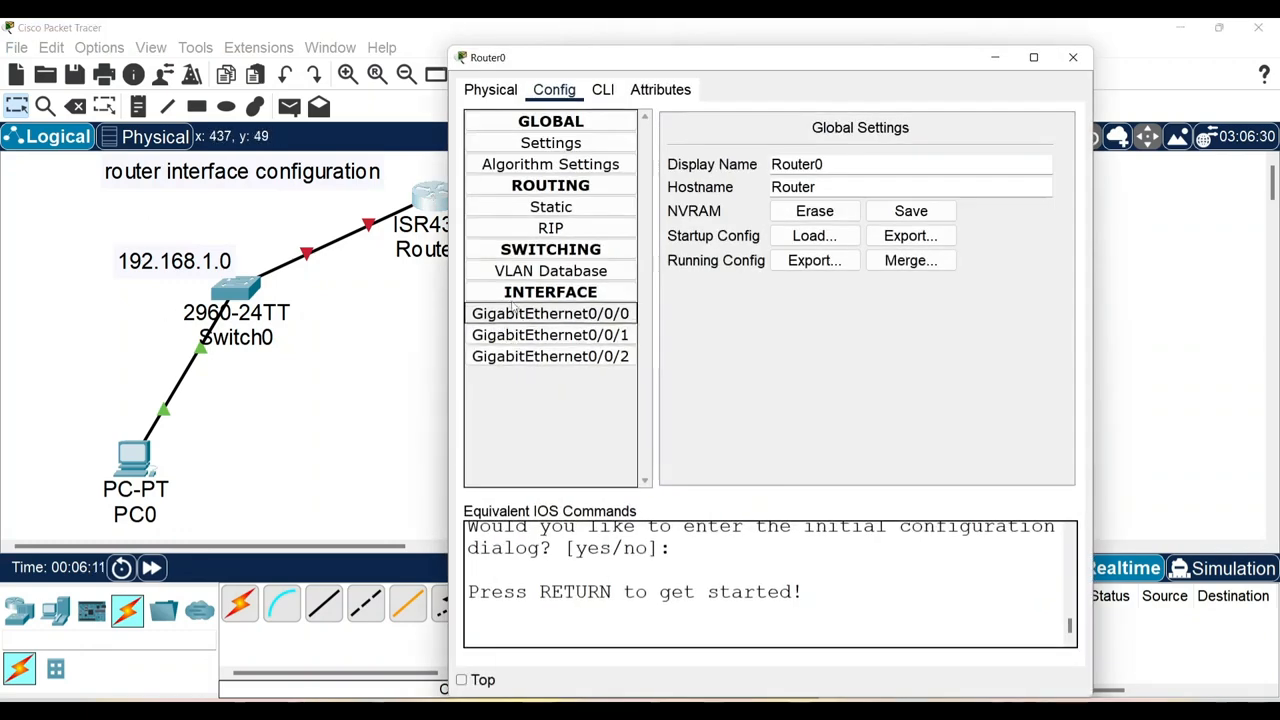
left_click(591, 318)
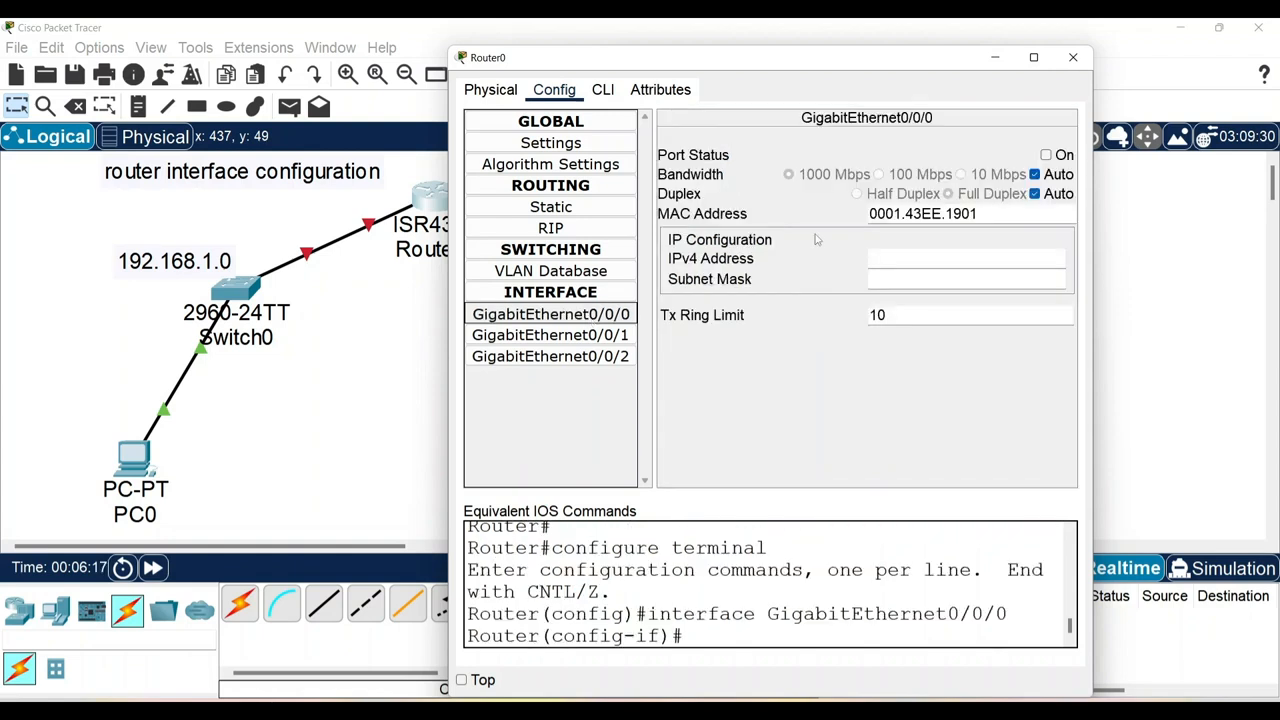
left_click(890, 258)
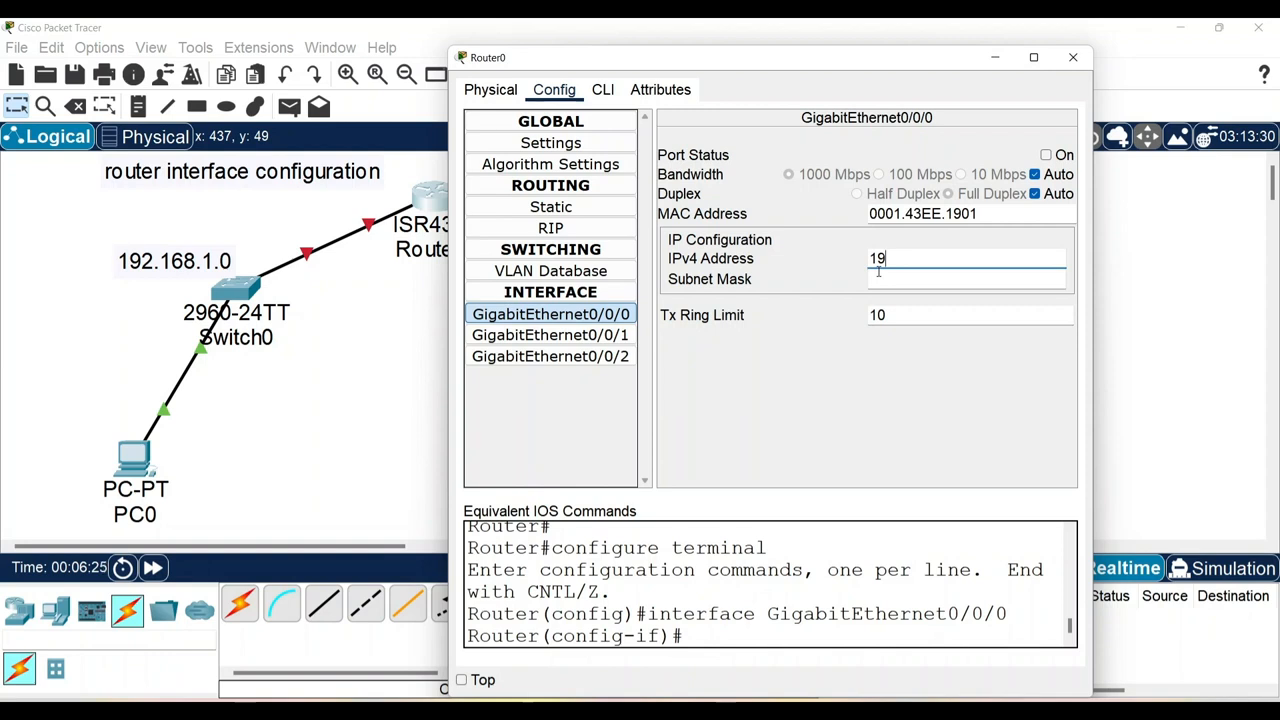
type("168.1.1")
left_click(918, 280)
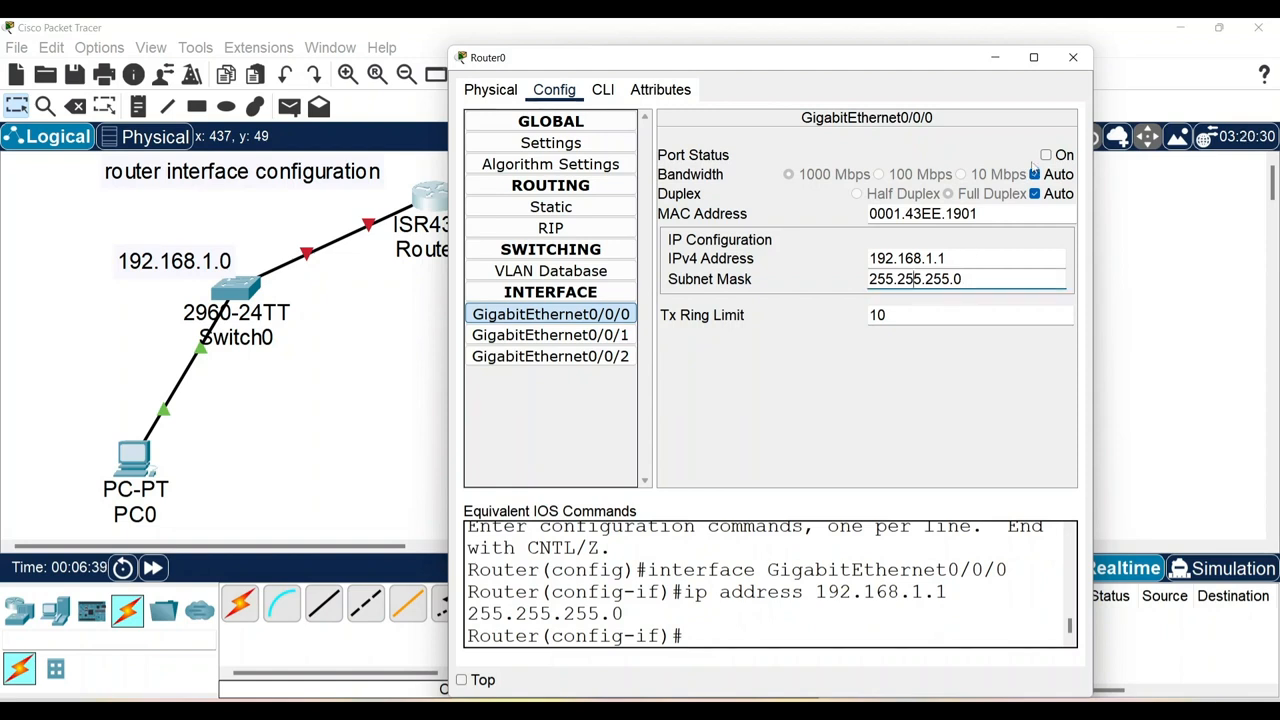
left_click(1046, 156)
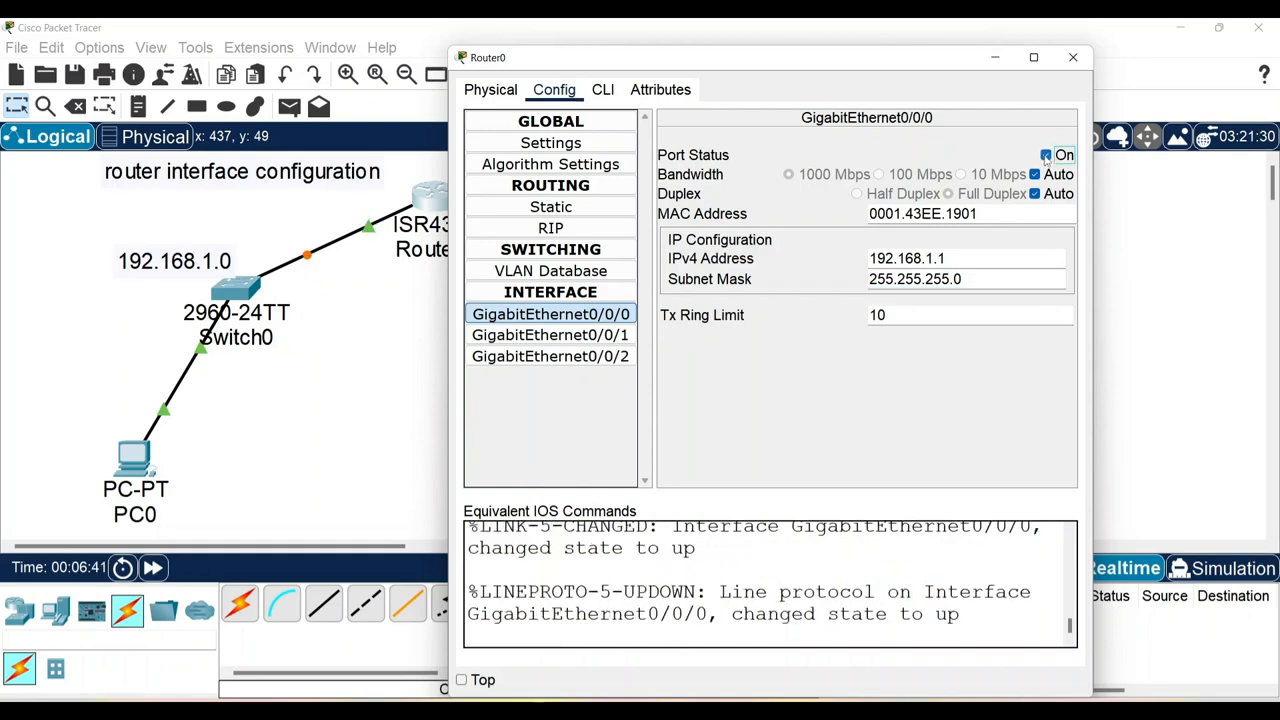
left_click(1072, 58)
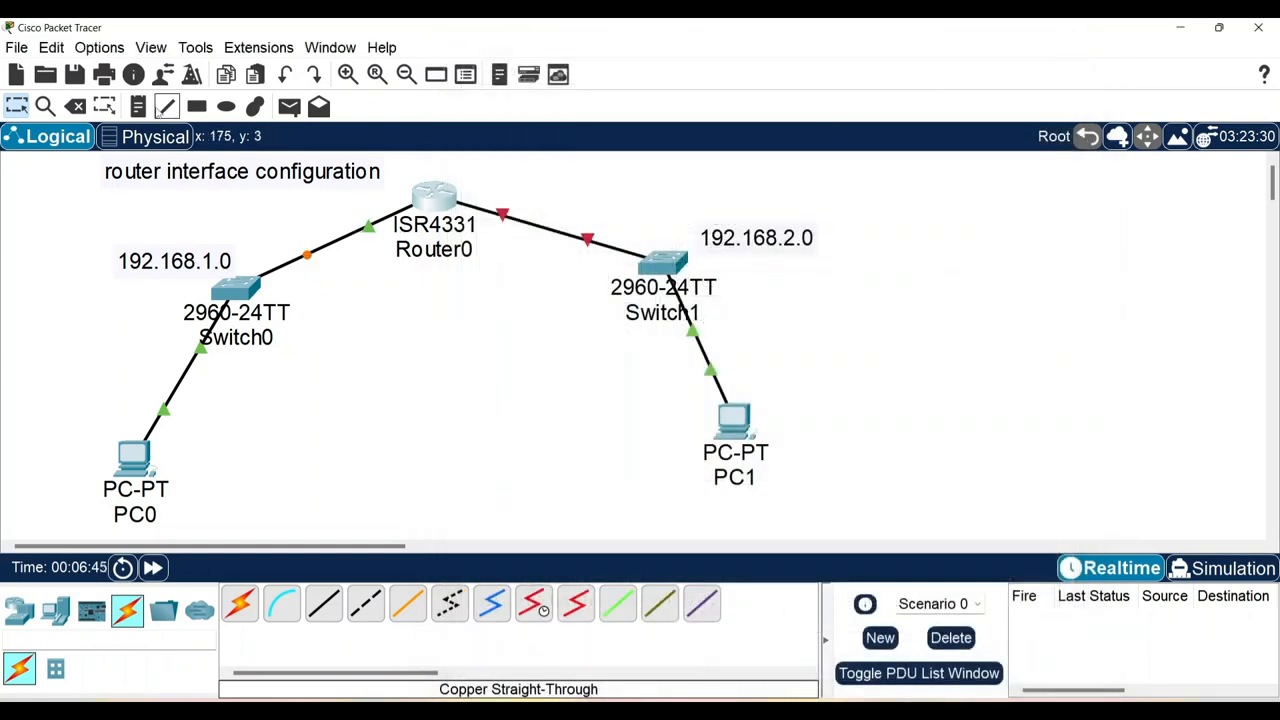
Add a note reading 192.168.1.1 and place it beside Router0, above its link to Switch0
left_click(138, 106)
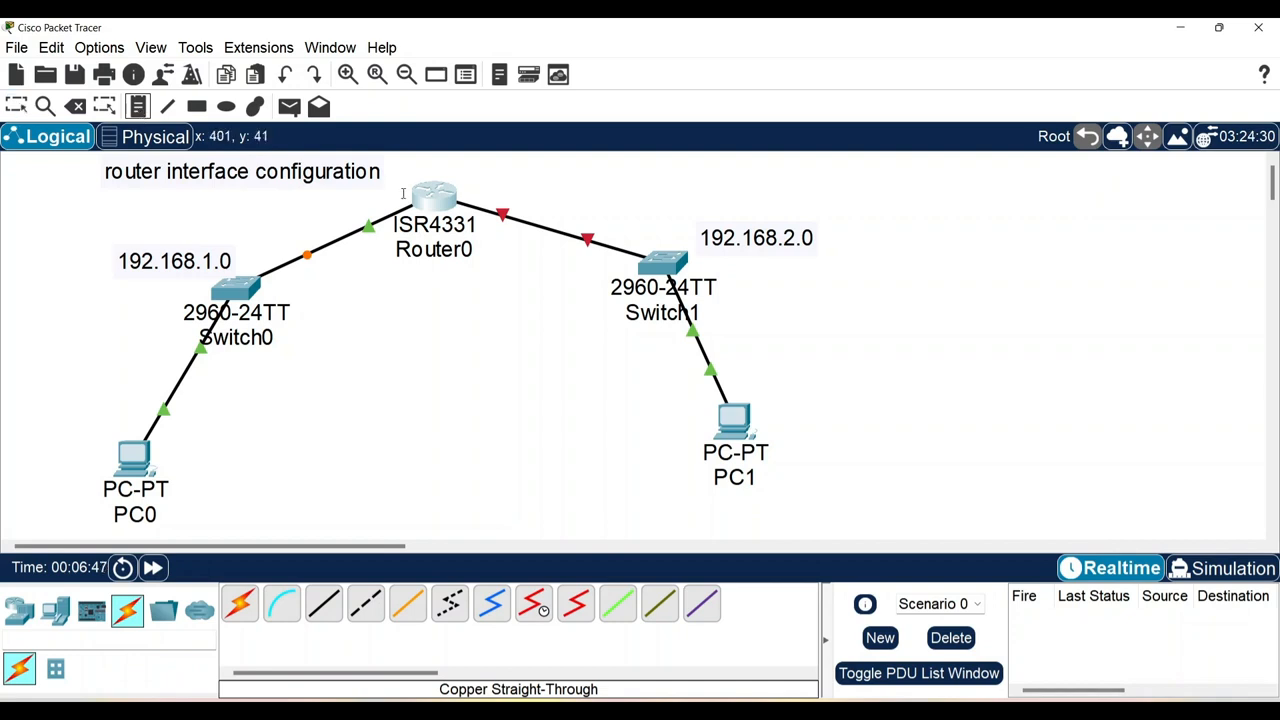
left_click(403, 202)
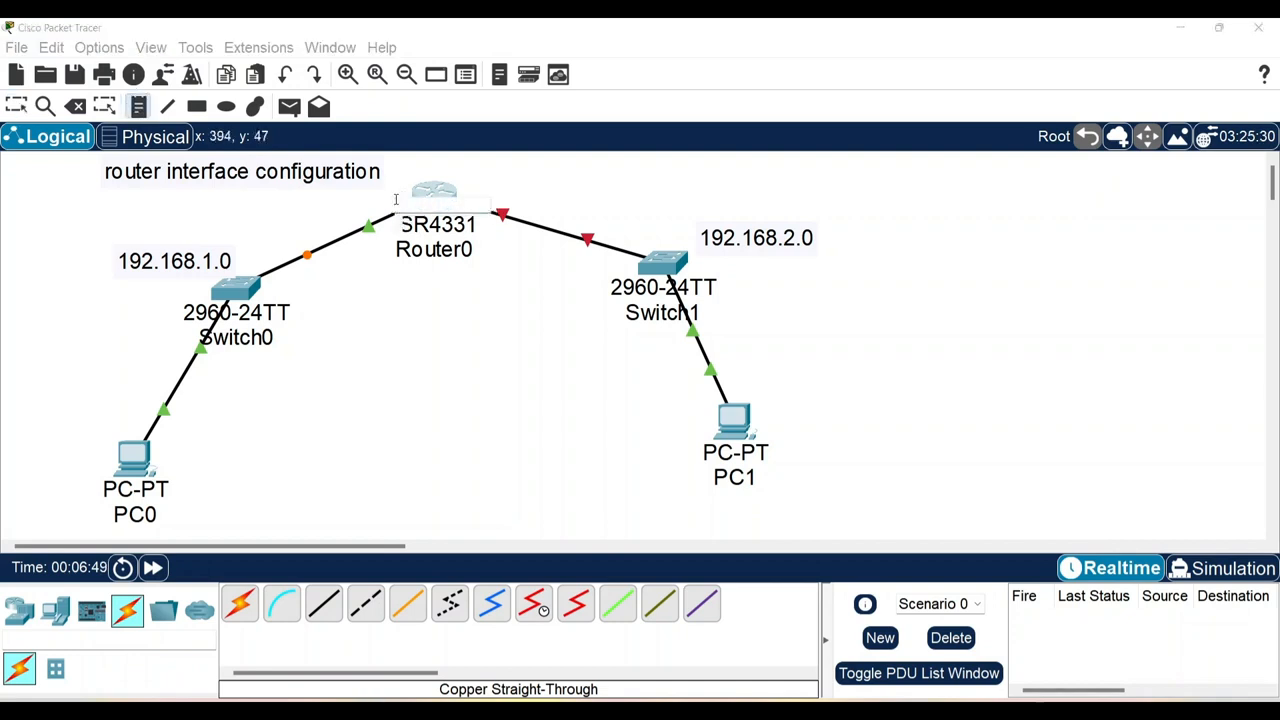
left_click(386, 200)
type("1")
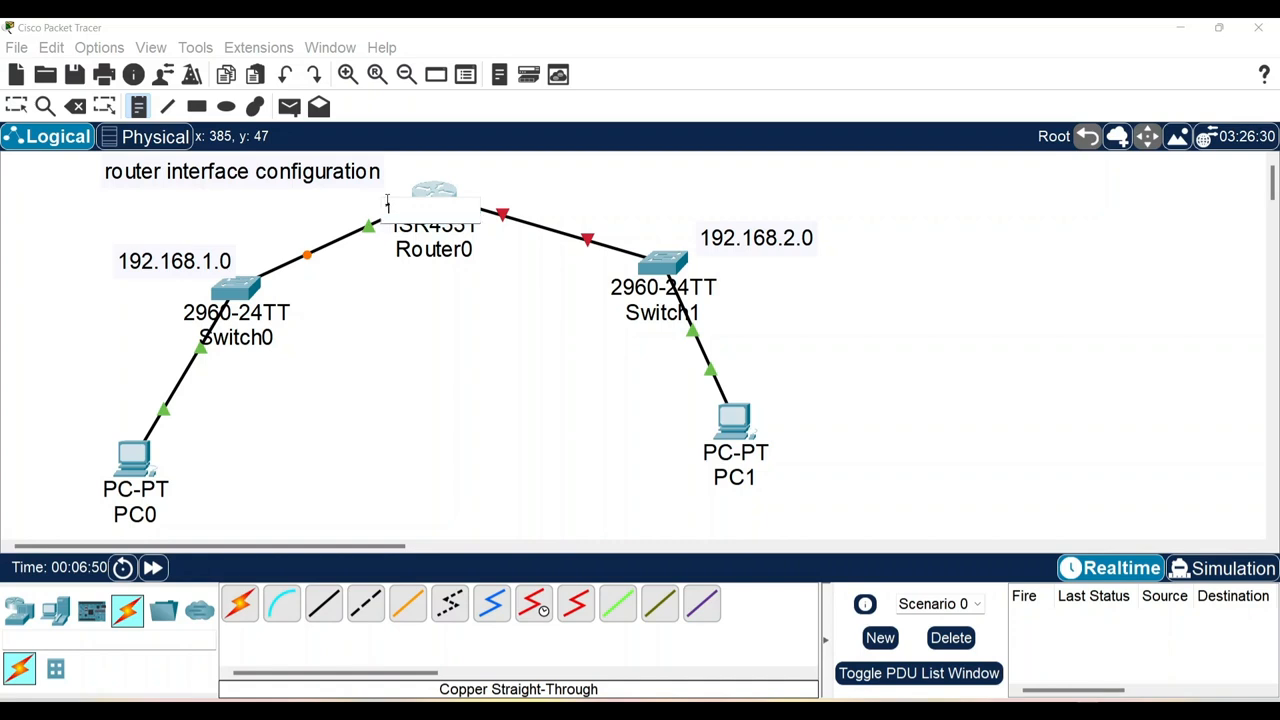
type("92.168.1.1")
left_click(531, 231)
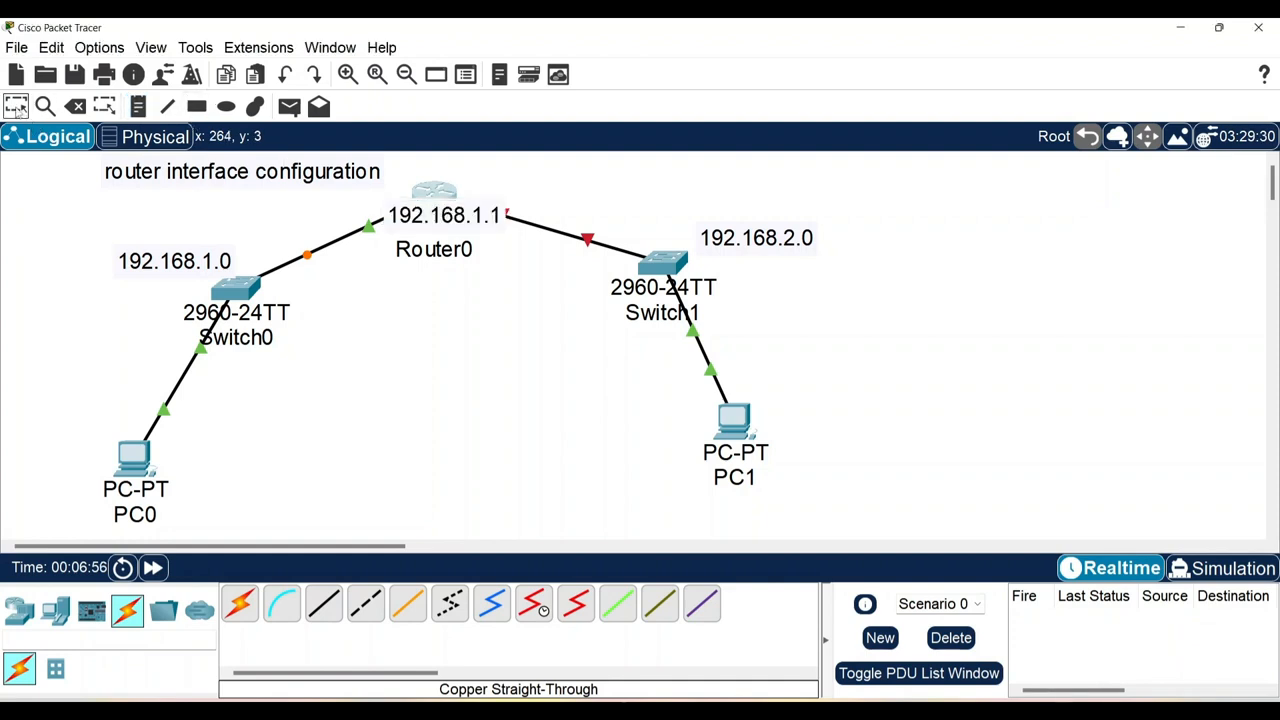
left_click_drag(487, 220, 369, 206)
Check which Router0 interface connects to Switch1, and set GigabitEthernet0/0/1's IPv4 address to 192.168.2.1
mouse_move(408, 212)
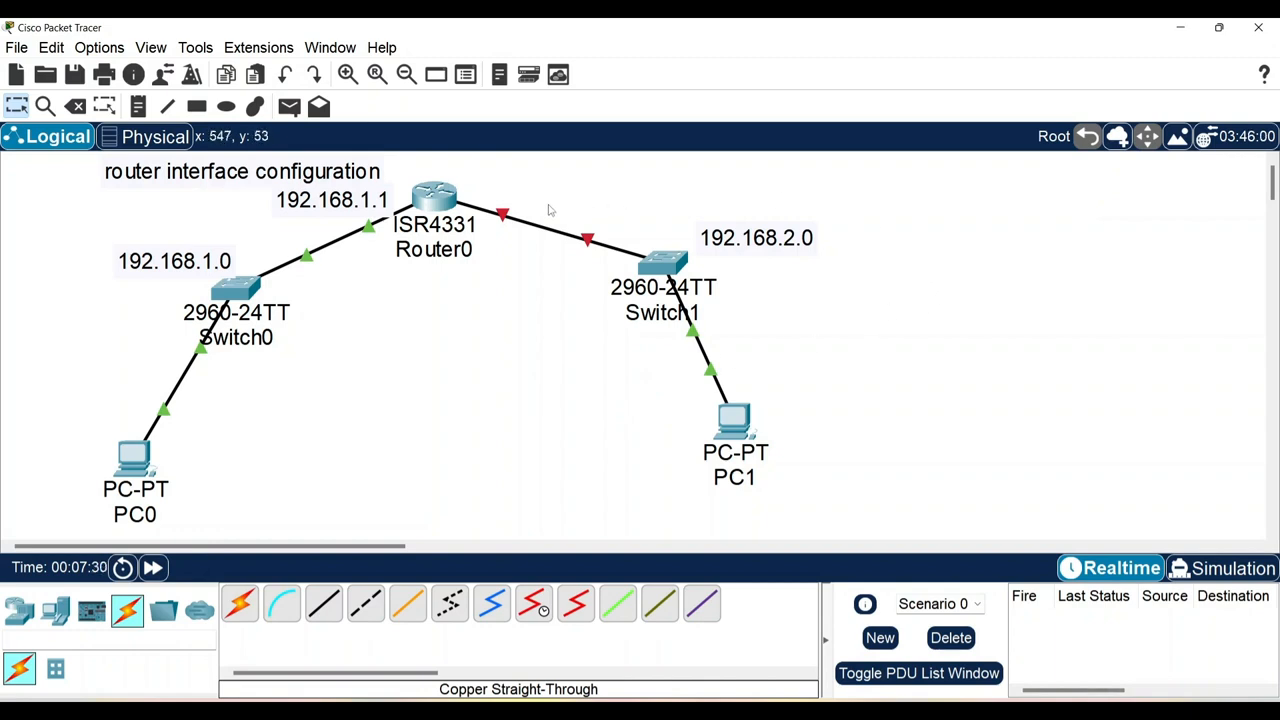
mouse_move(499, 213)
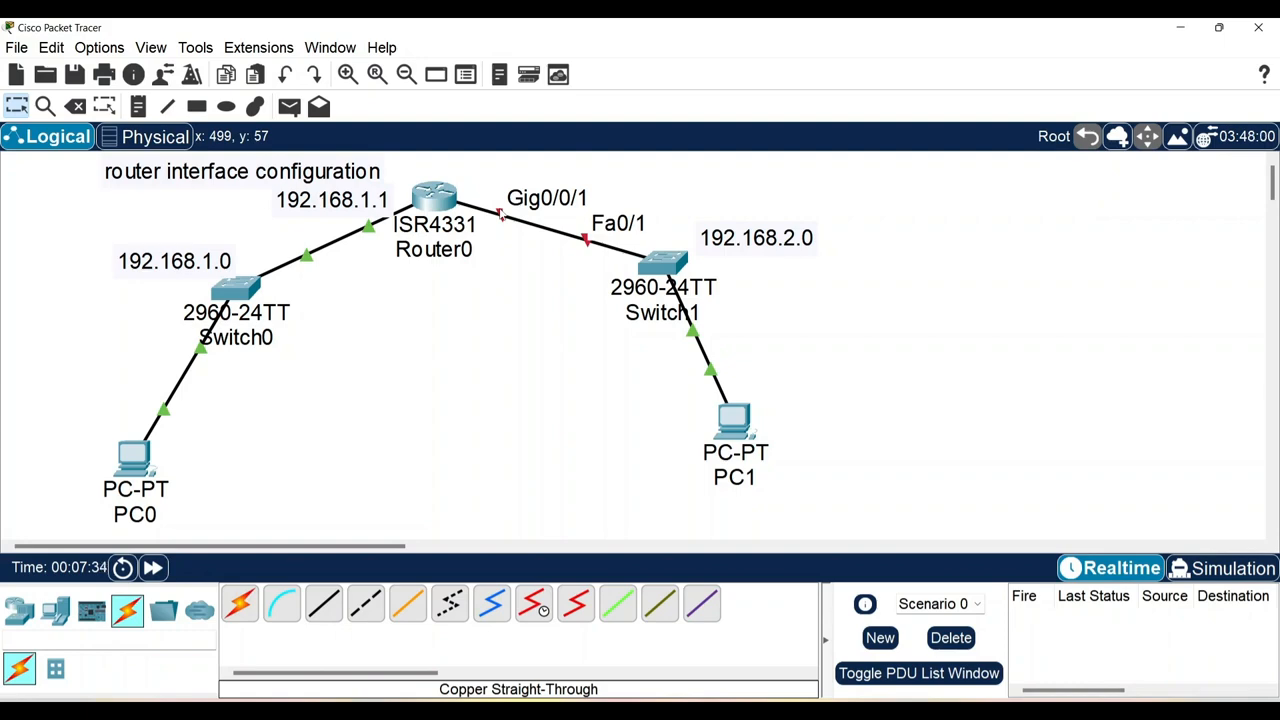
left_click(436, 200)
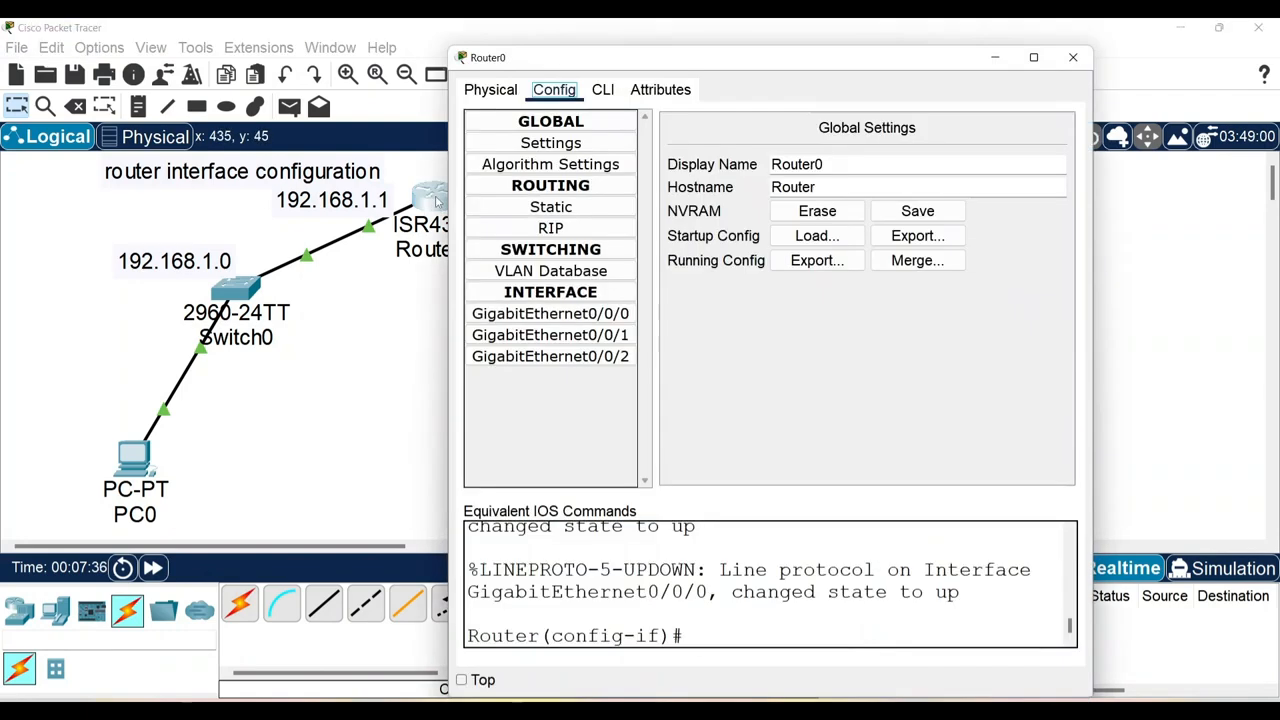
left_click(520, 346)
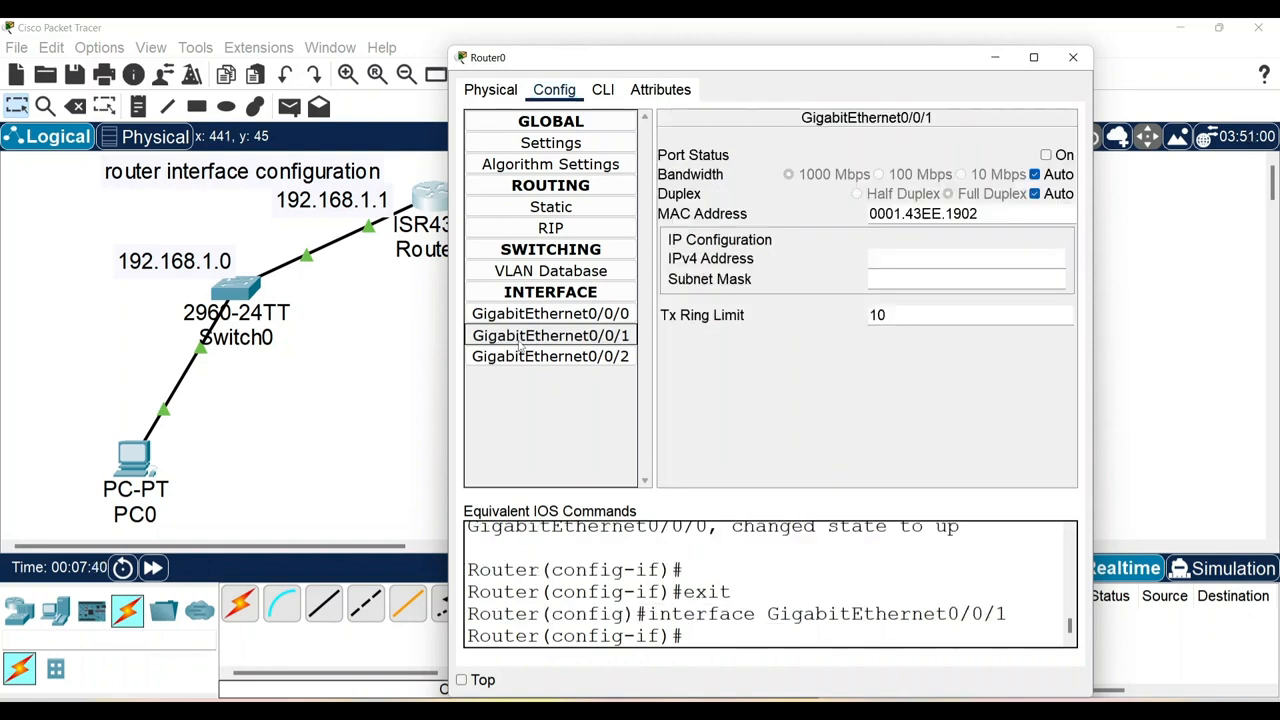
left_click(880, 256)
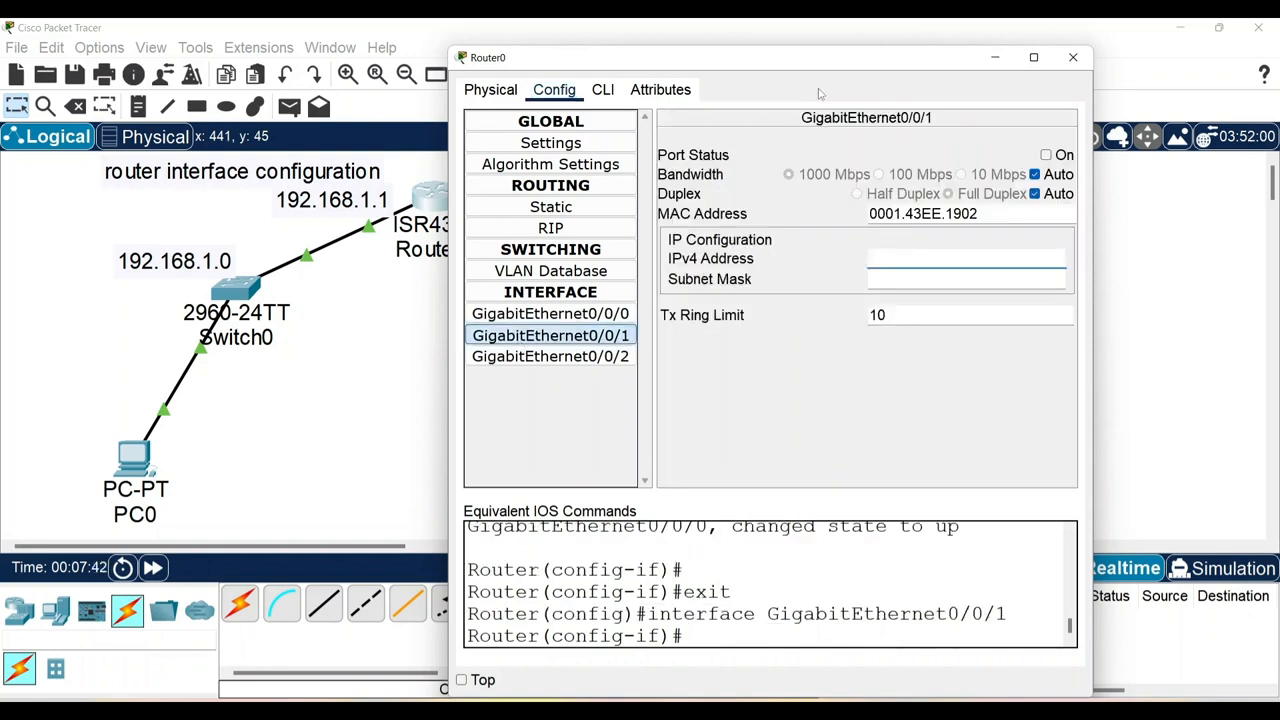
left_click(995, 57)
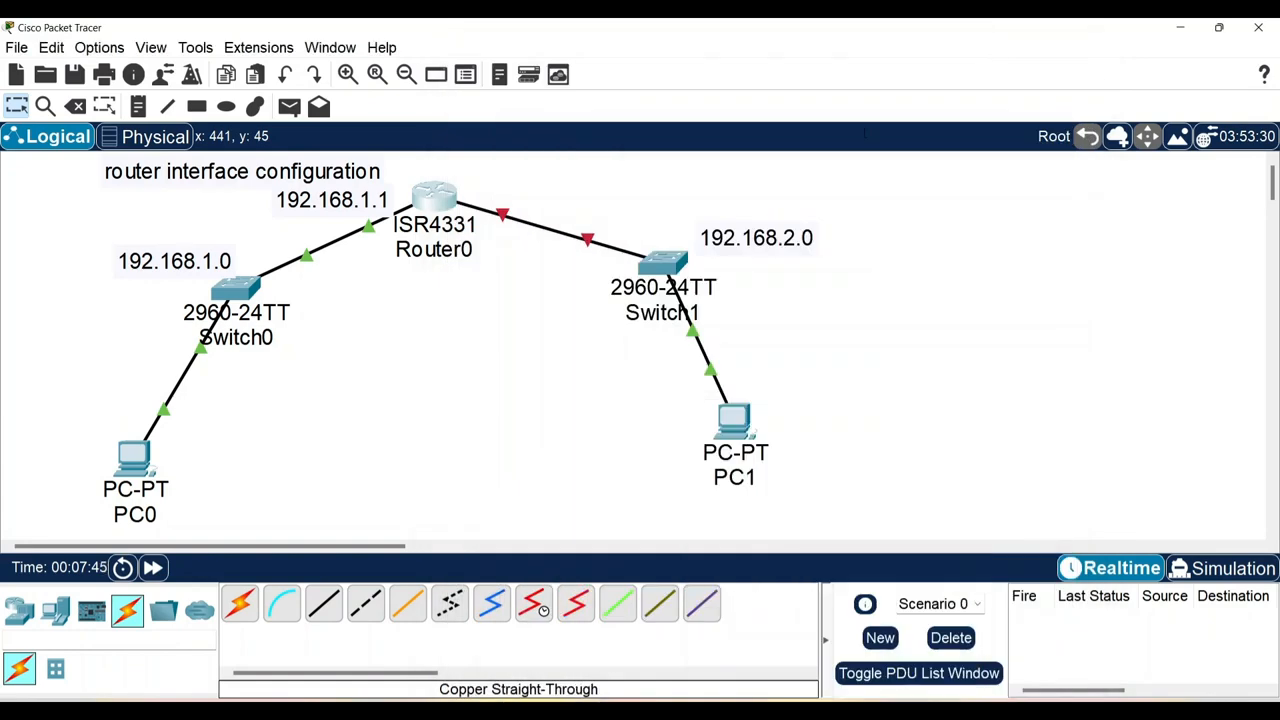
left_click(438, 199)
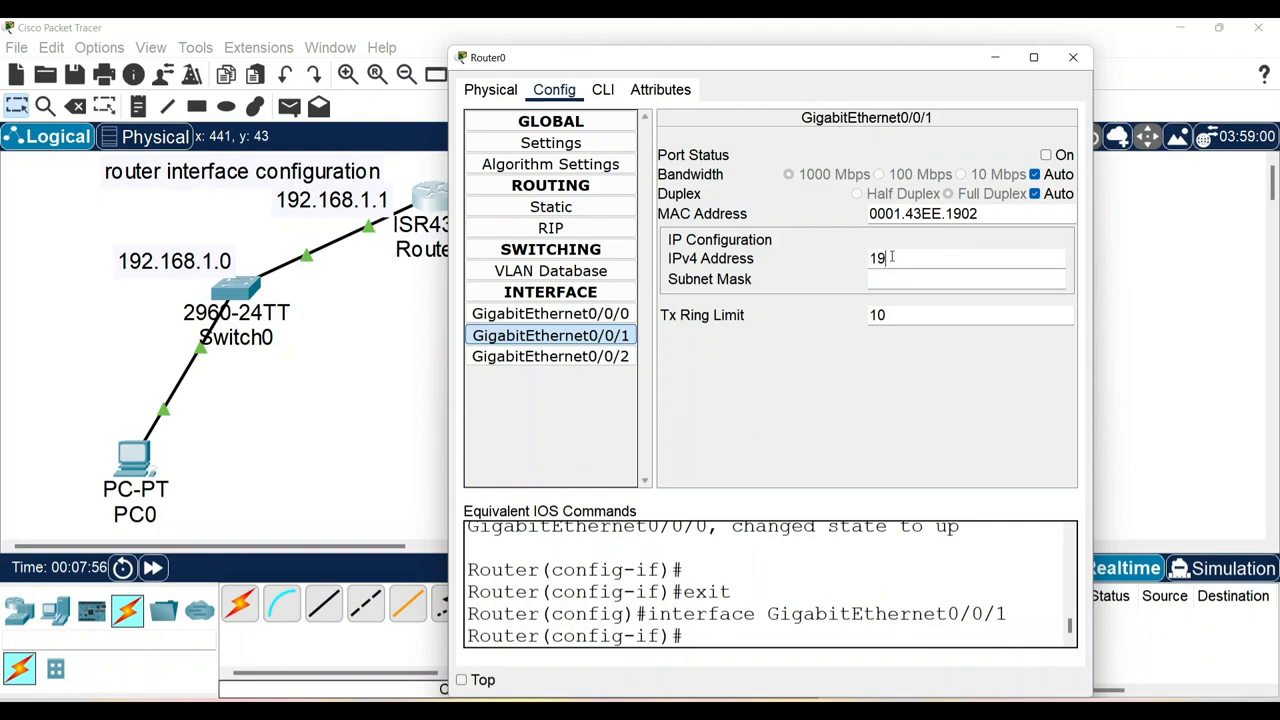
type("2")
key("BackSpace")
type(".168")
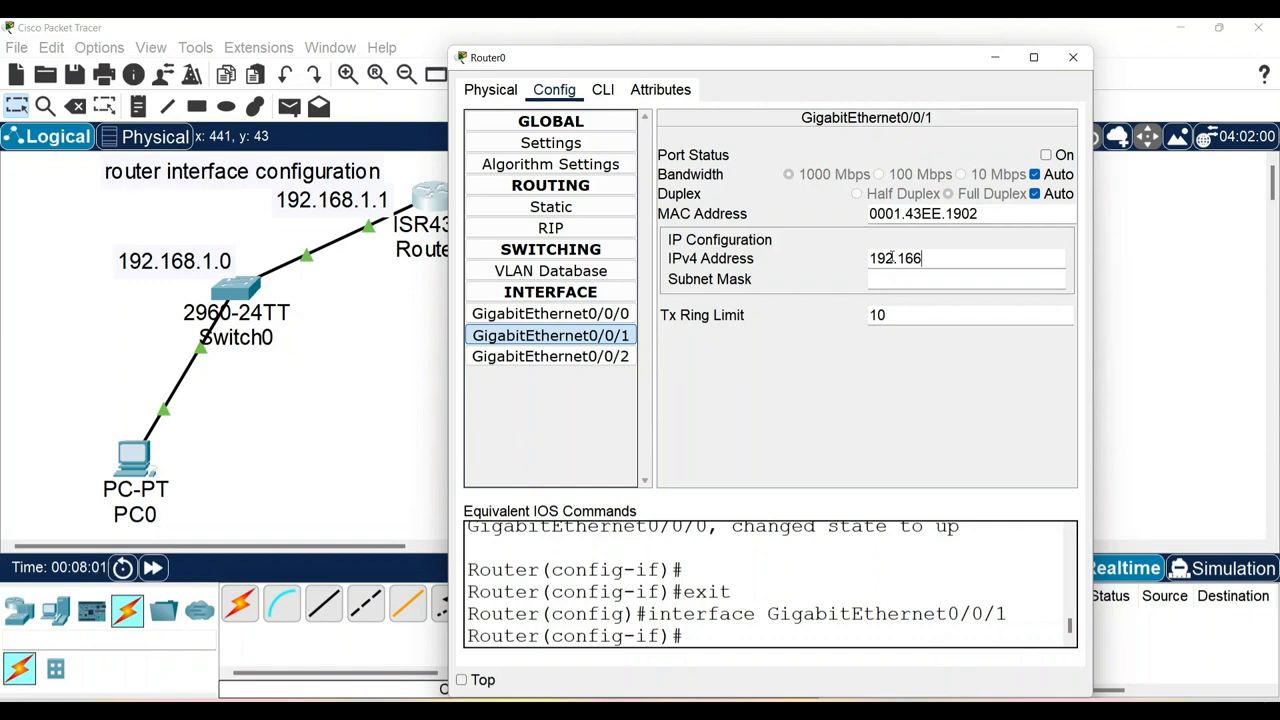
key("BackSpace")
type(".2.1")
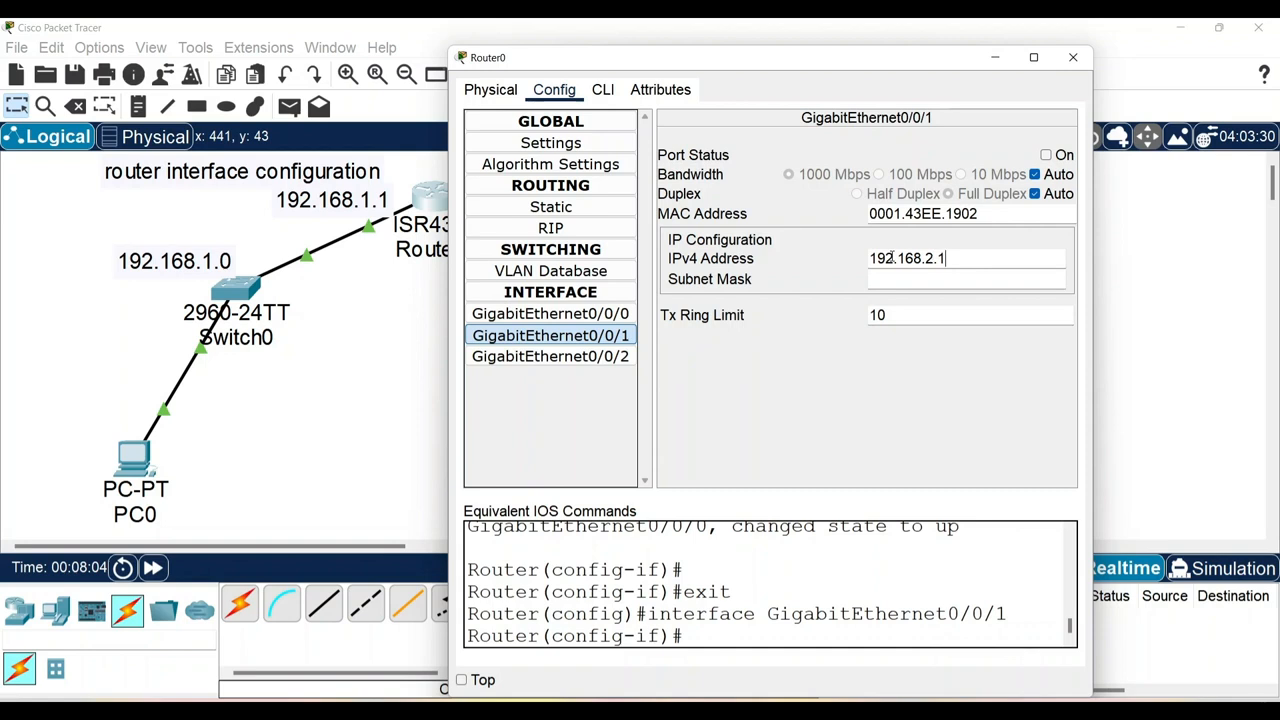
Apply subnet mask 255.255.255.0 to Router0's GigabitEthernet0/0/1, turn the port on, and close the router's settings
left_click(948, 280)
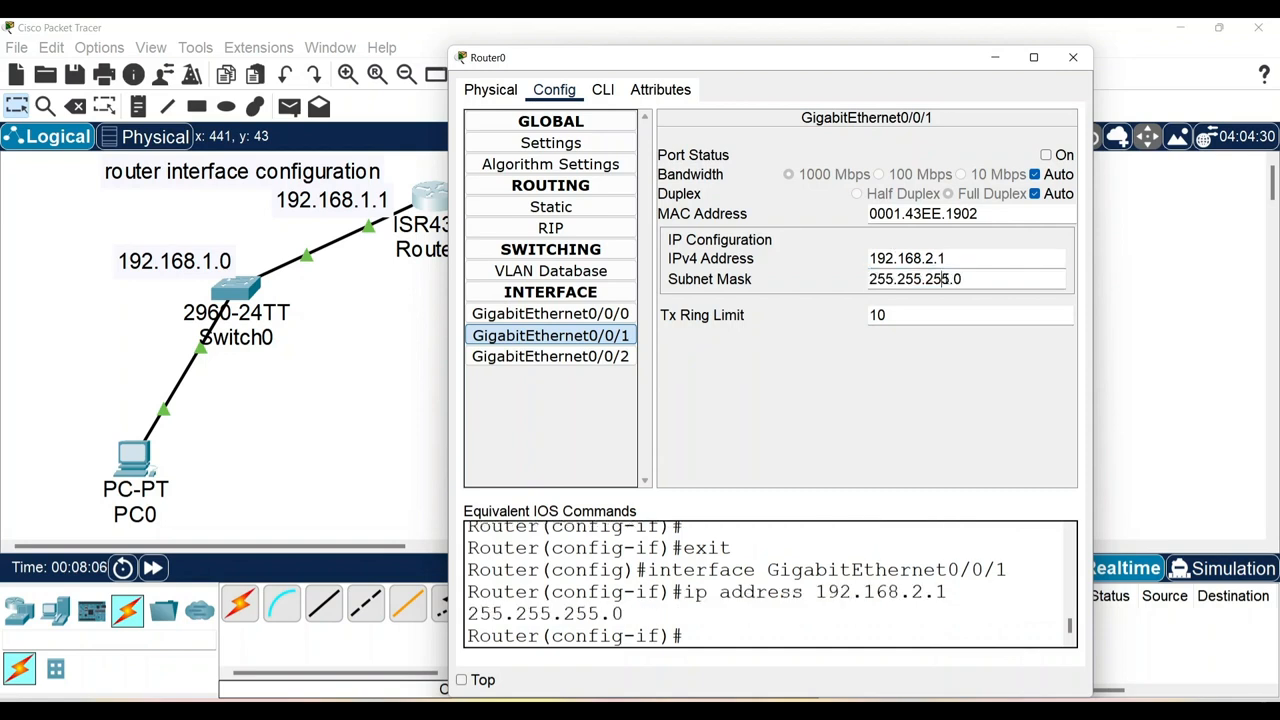
left_click(1045, 156)
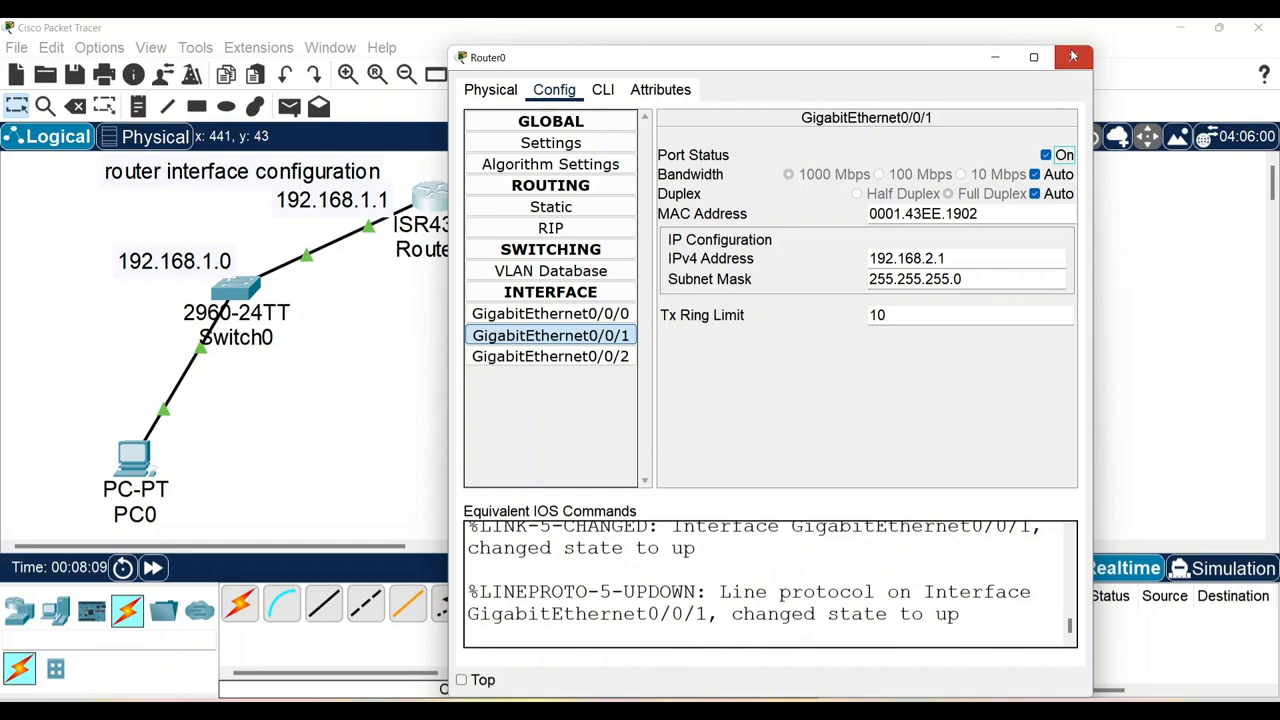
left_click(1072, 56)
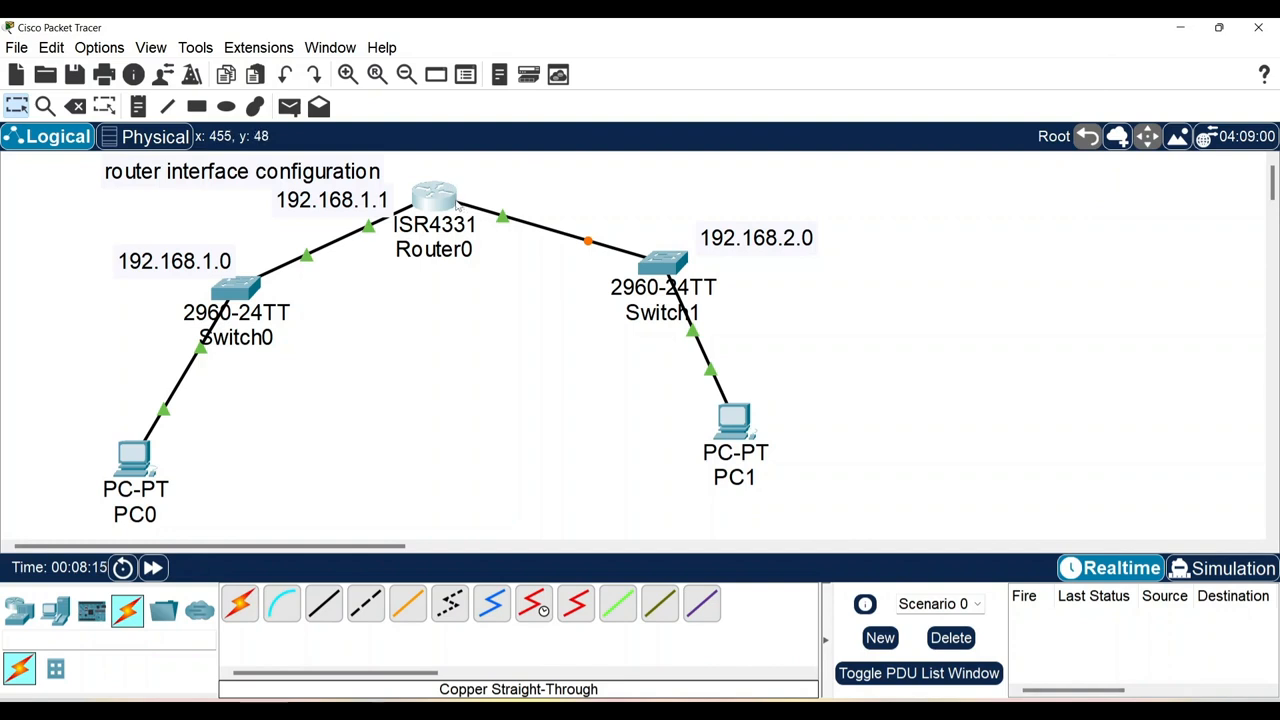
Add a note reading 192.168.2.1 and place it beside Router0, above its link to Switch1
left_click(138, 107)
left_click(466, 197)
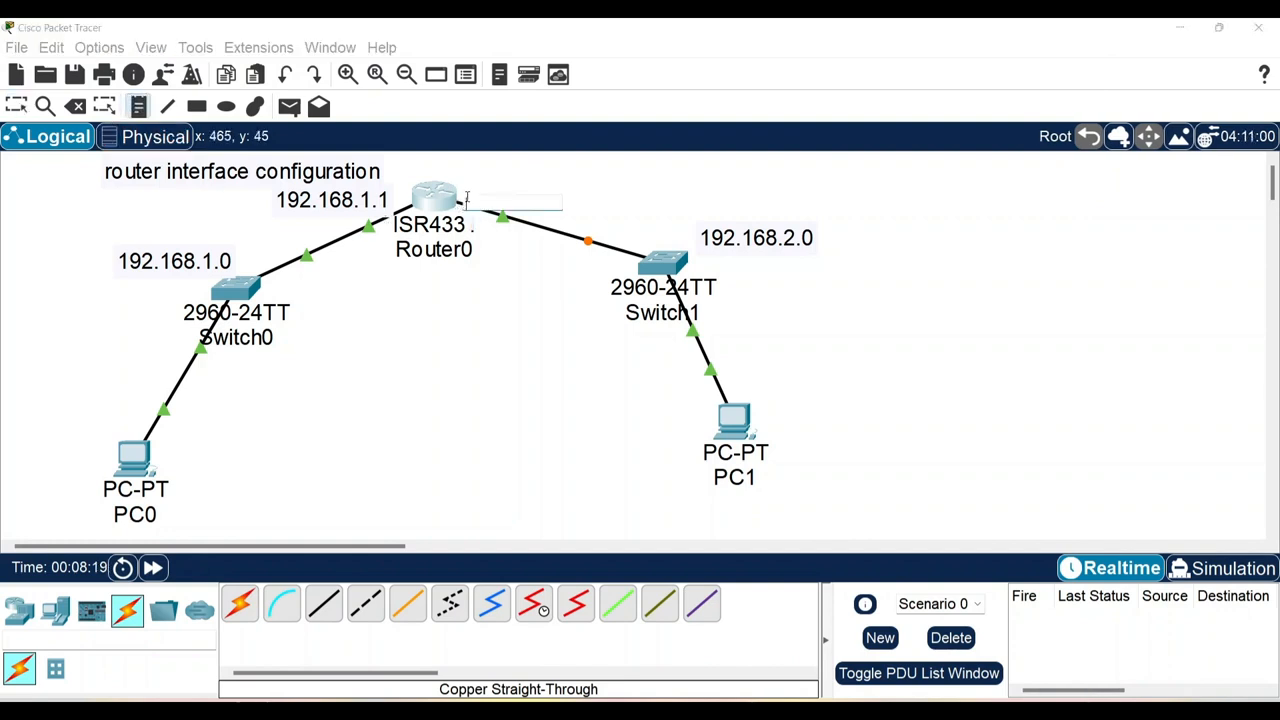
type("19")
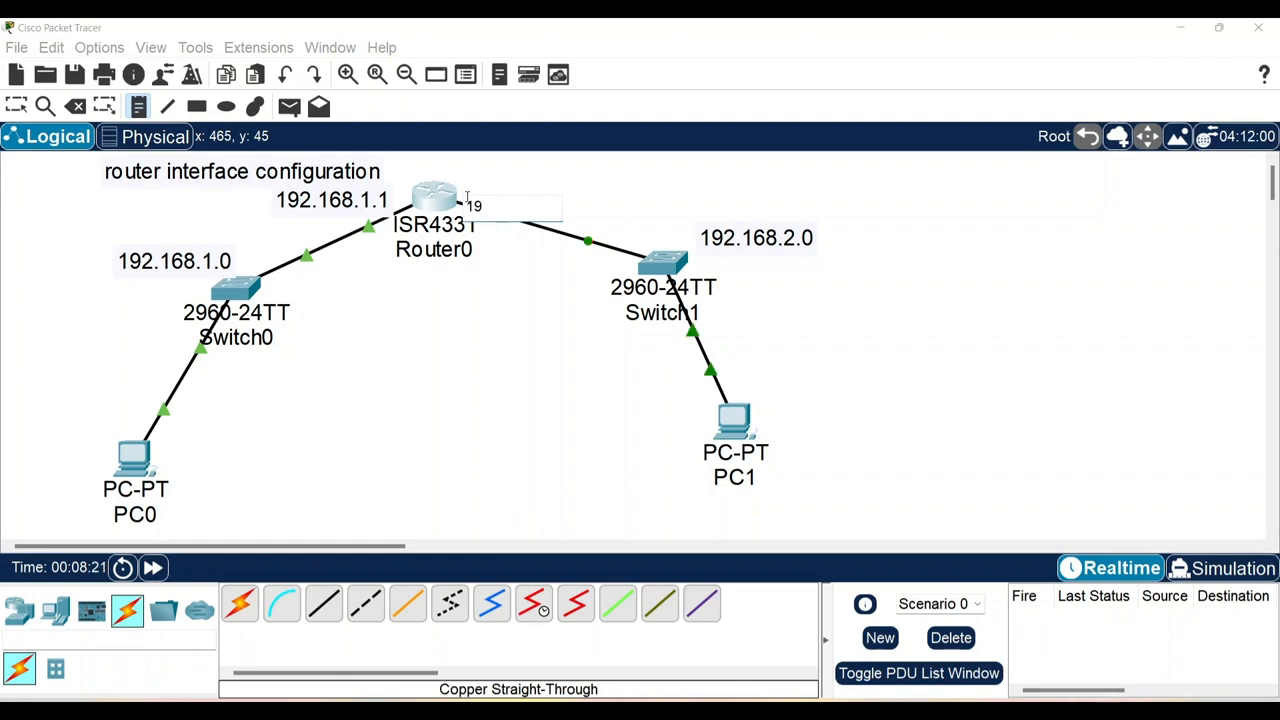
type("2.168.2")
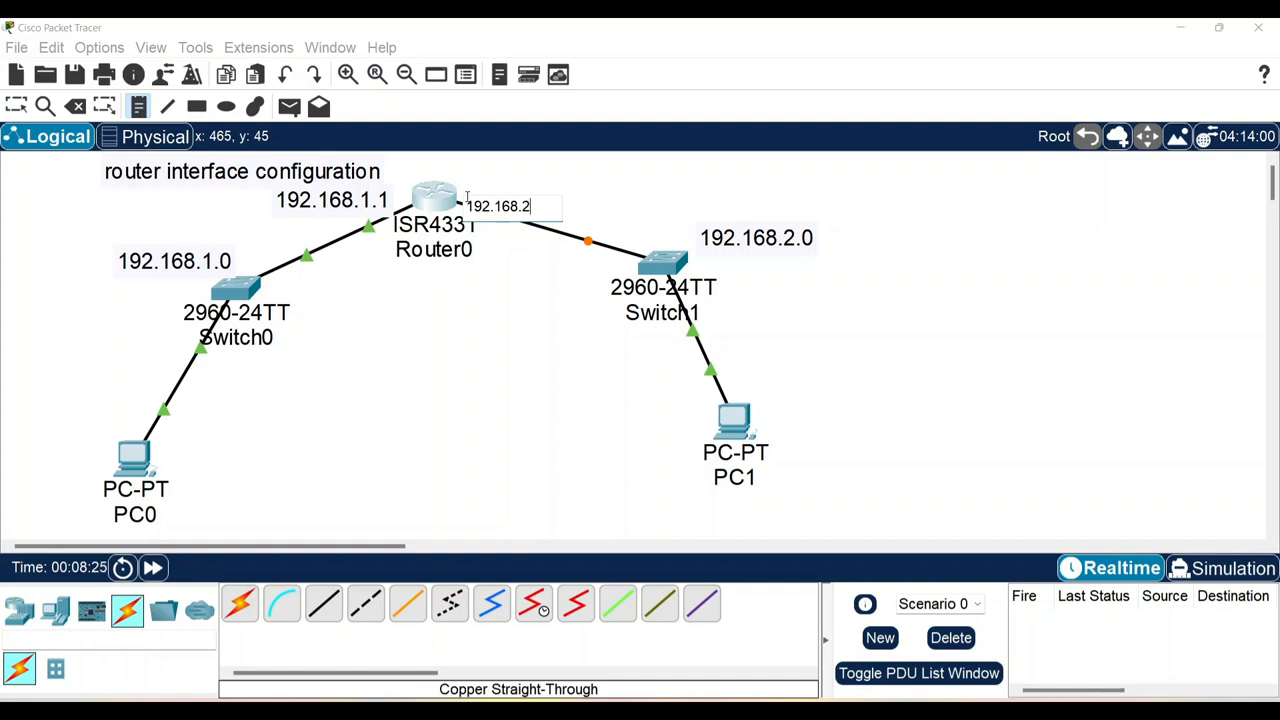
type(".1")
left_click(16, 106)
left_click(525, 213)
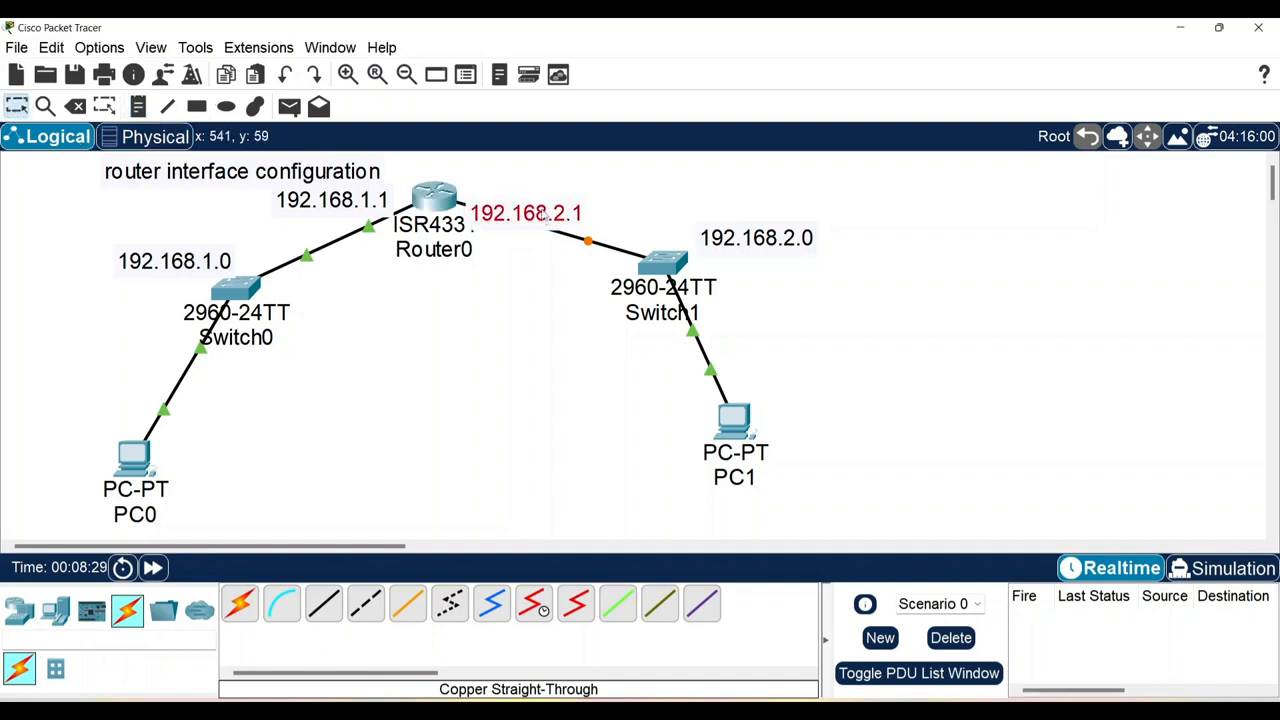
left_click_drag(525, 213, 523, 195)
left_click(198, 505)
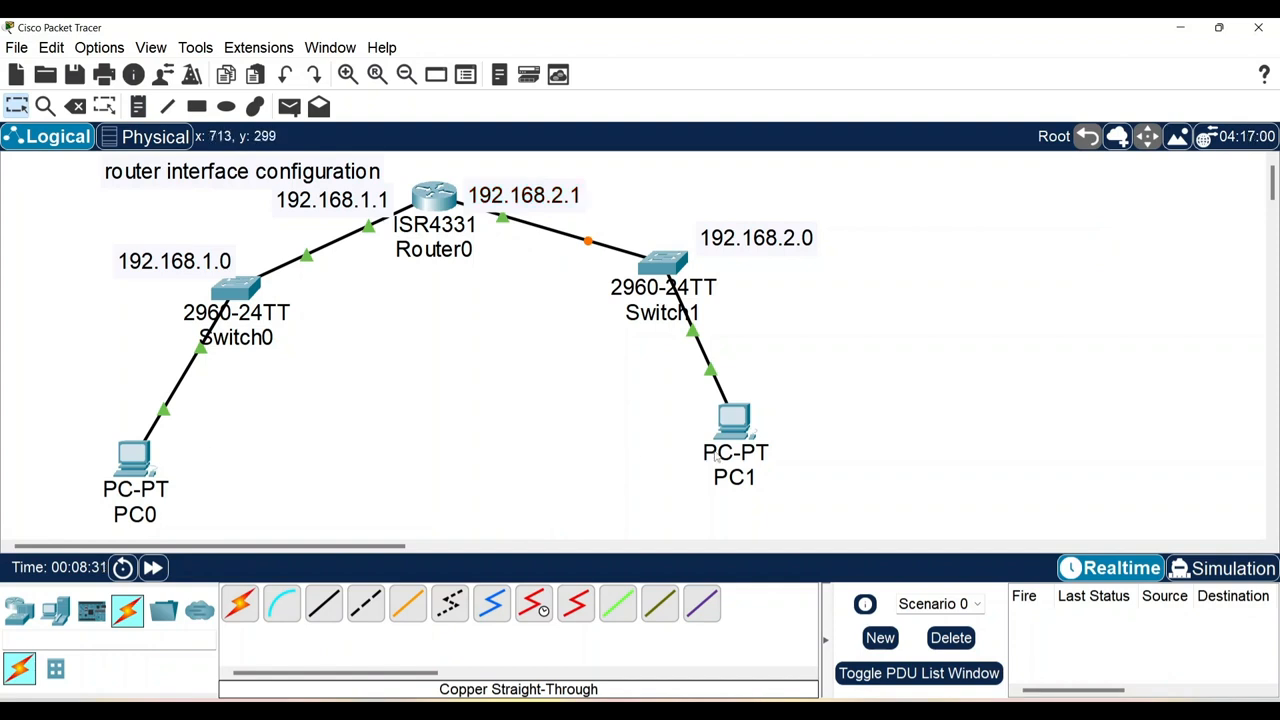
Move PC0 up level with PC1, and shift the 192.168.1.0 note horizontally away from Switch0
mouse_move(718, 456)
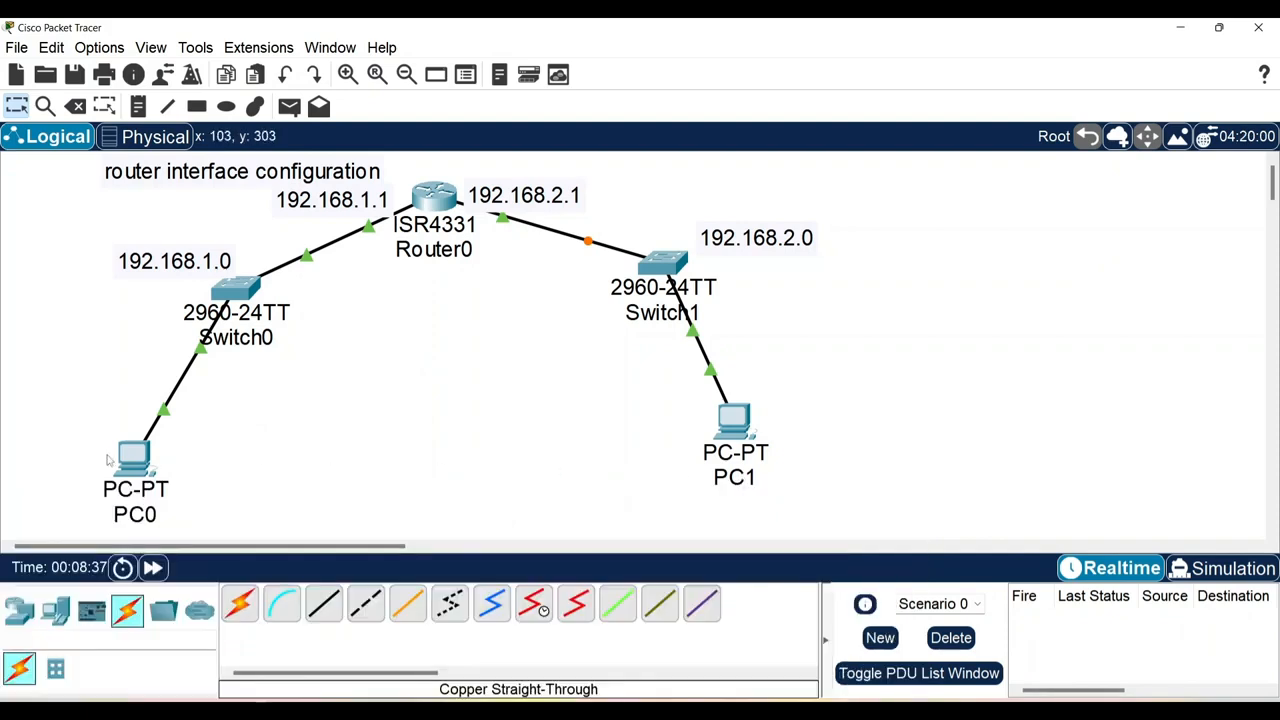
left_click_drag(132, 465, 134, 425)
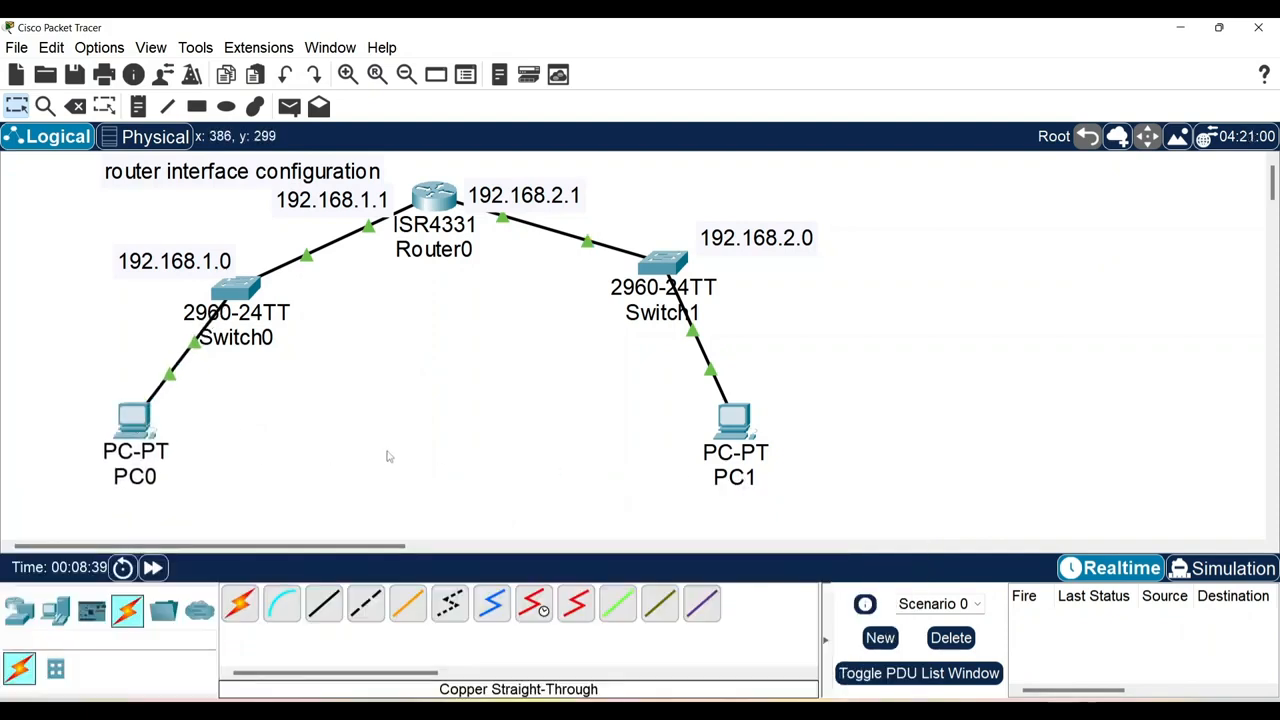
mouse_move(733, 414)
left_click_drag(214, 261, 149, 261)
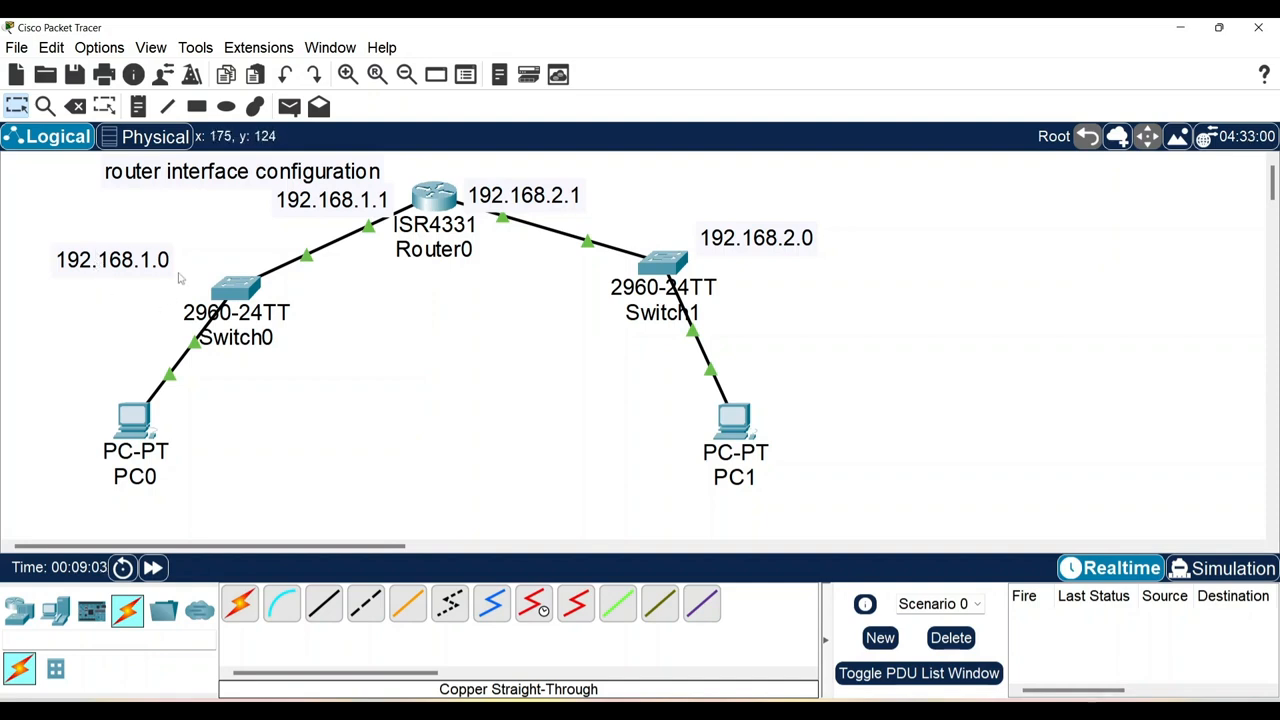
Give PC0 the static IPv4 address 192.168.1.2 with subnet mask 255.255.255.0
left_click(135, 418)
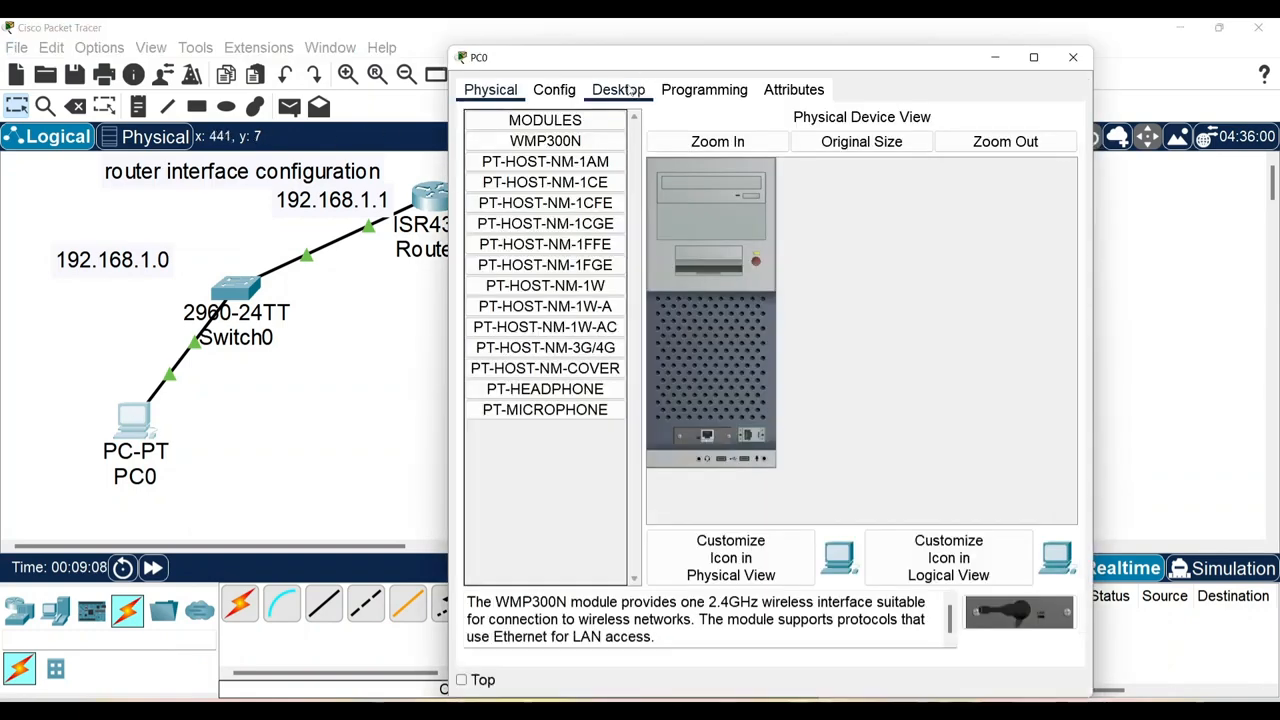
left_click(627, 90)
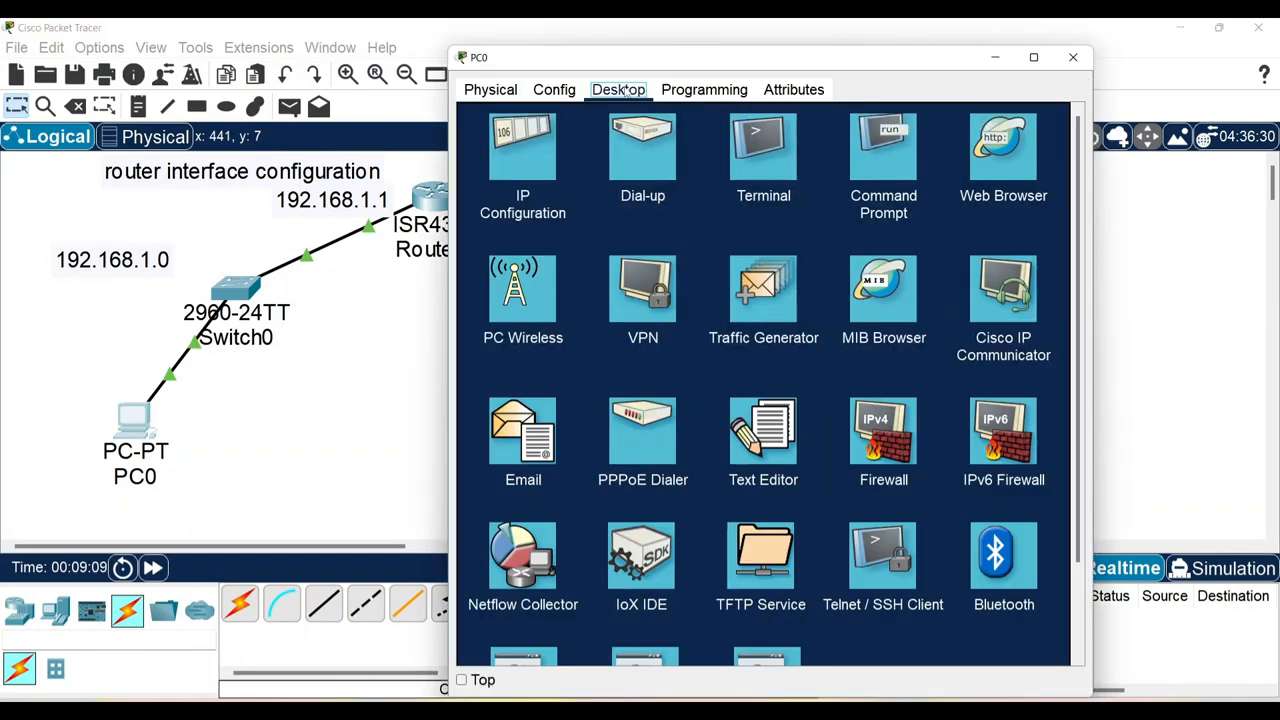
left_click(524, 158)
left_click(698, 217)
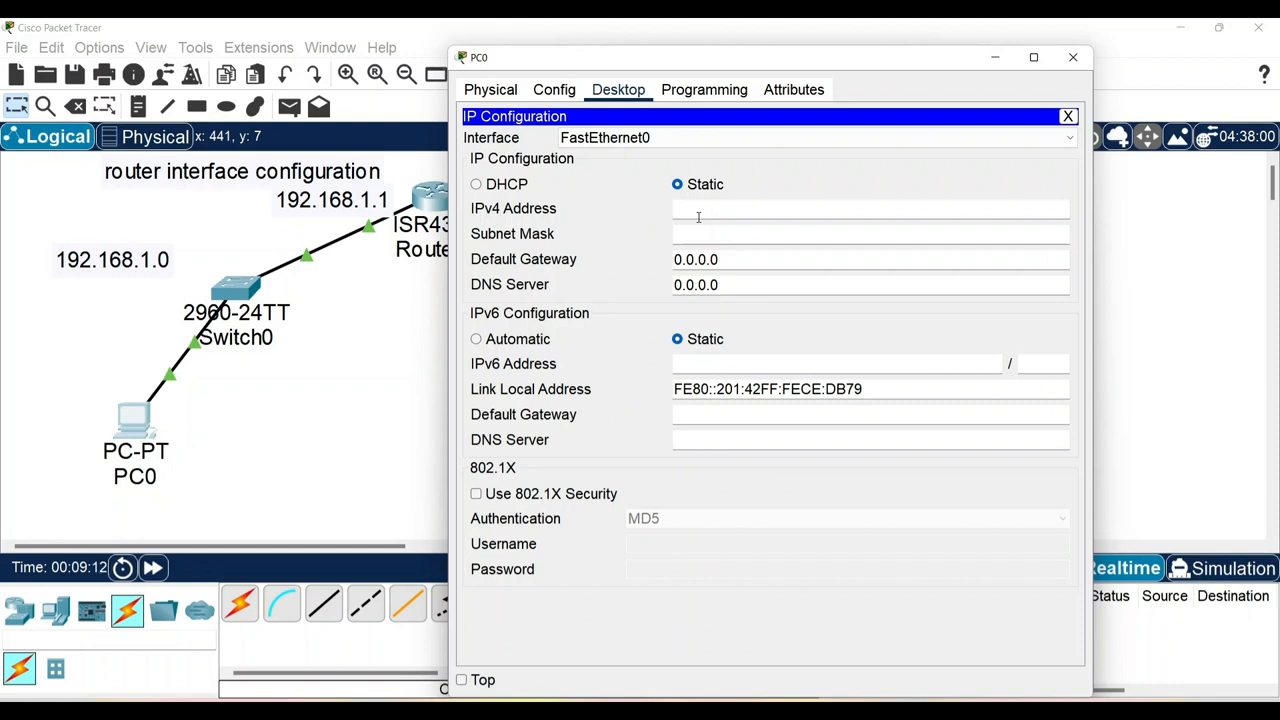
type("192")
type(".168")
type(".1")
type(".")
type("10")
key("BackSpace")
key("BackSpace")
type("2")
left_click(702, 236)
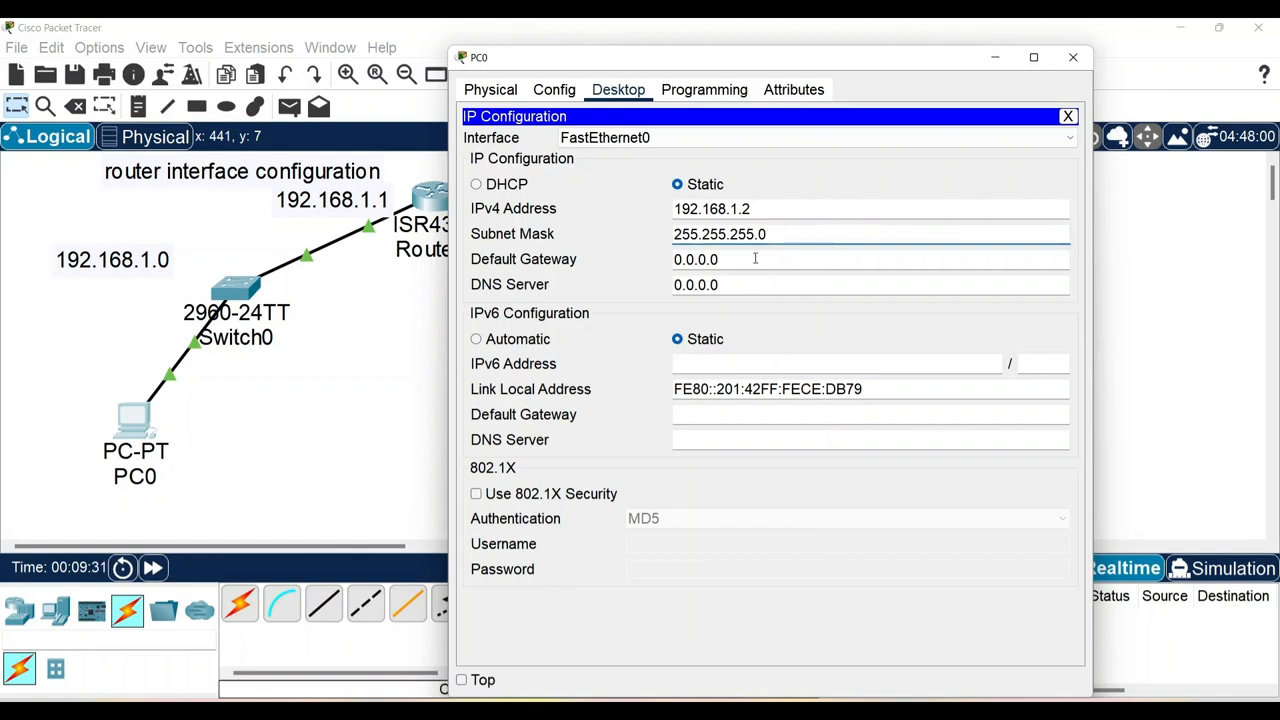
Set PC0's IPv4 default gateway to 192.168.1.1 and close its settings
left_click_drag(737, 258, 673, 258)
key("BackSpace")
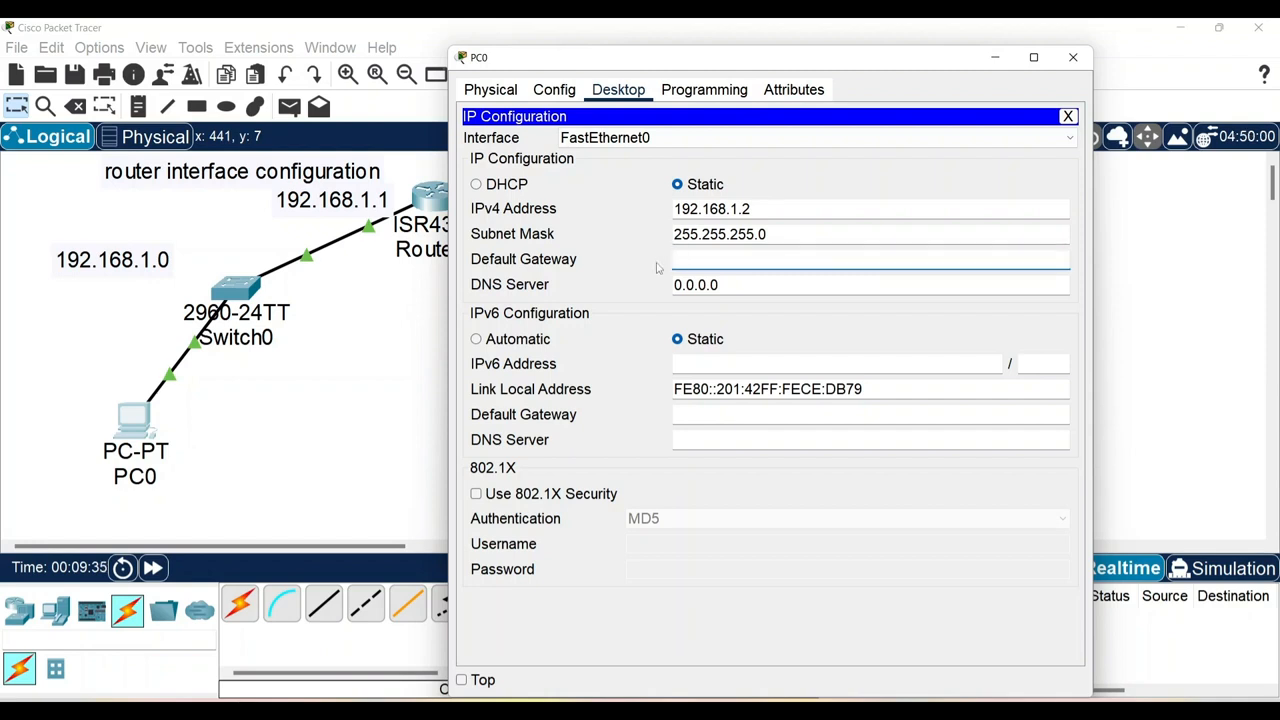
type("192.168.")
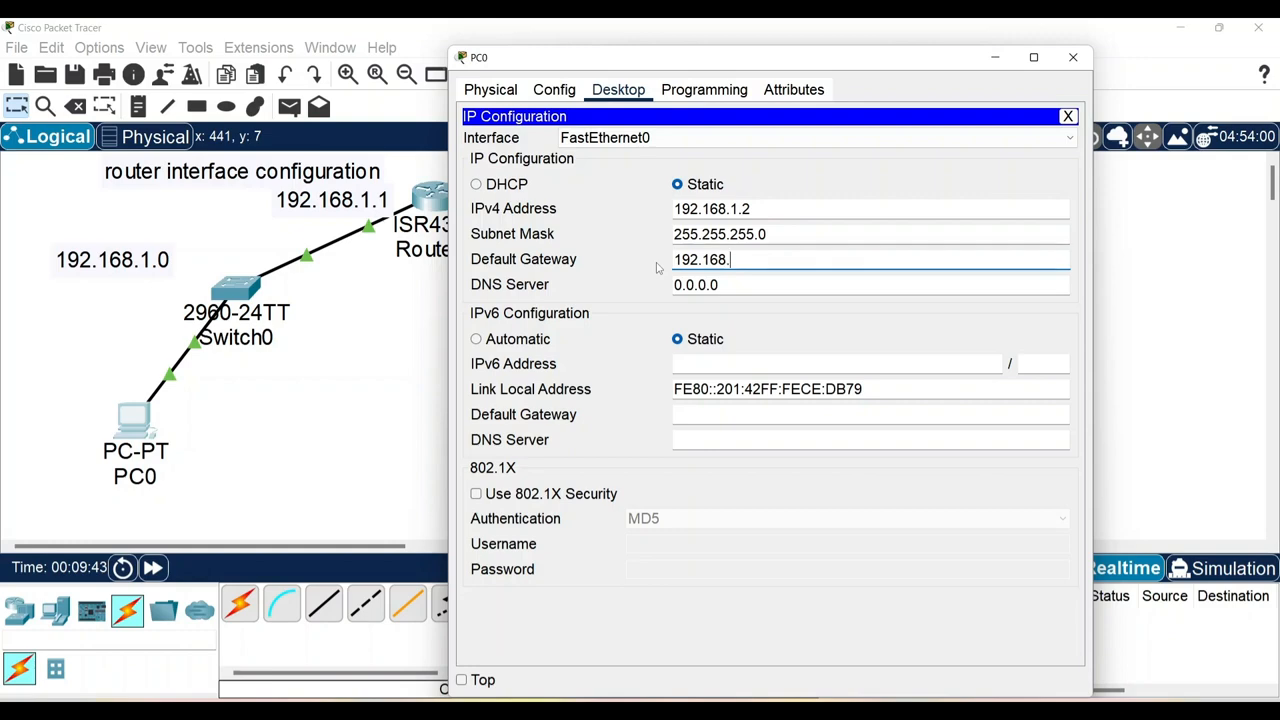
type("1.1")
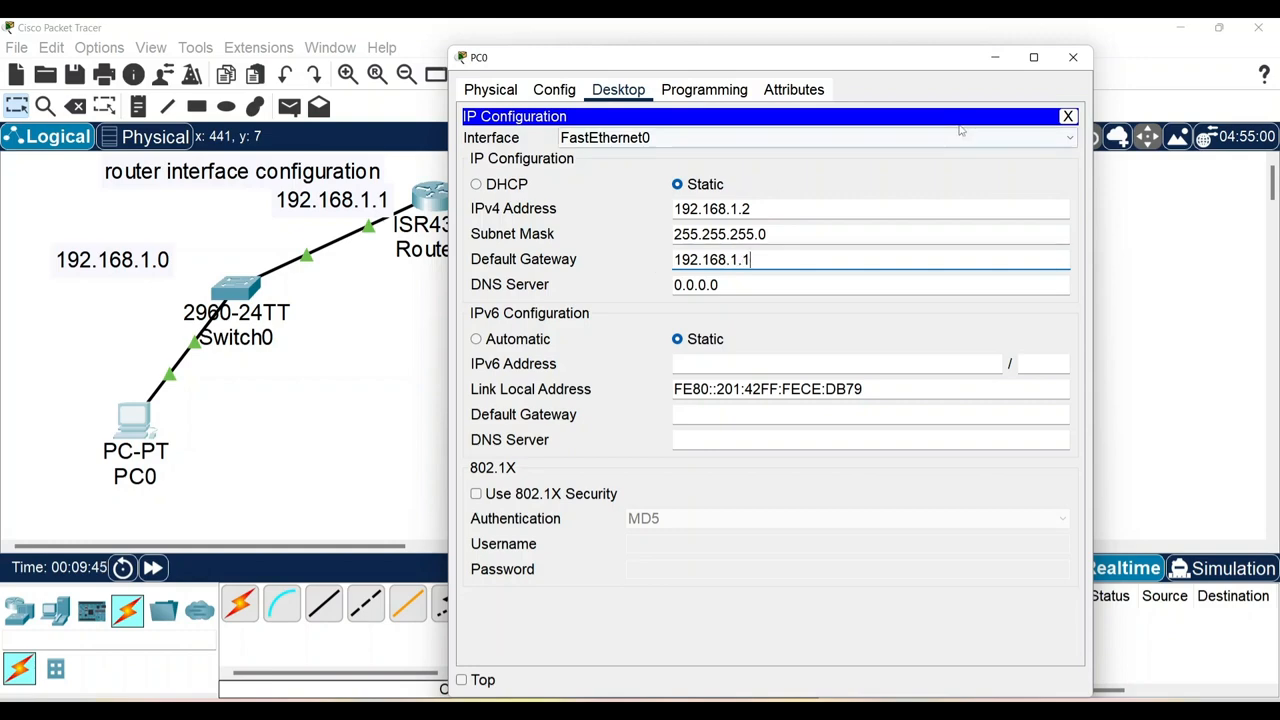
left_click(1073, 57)
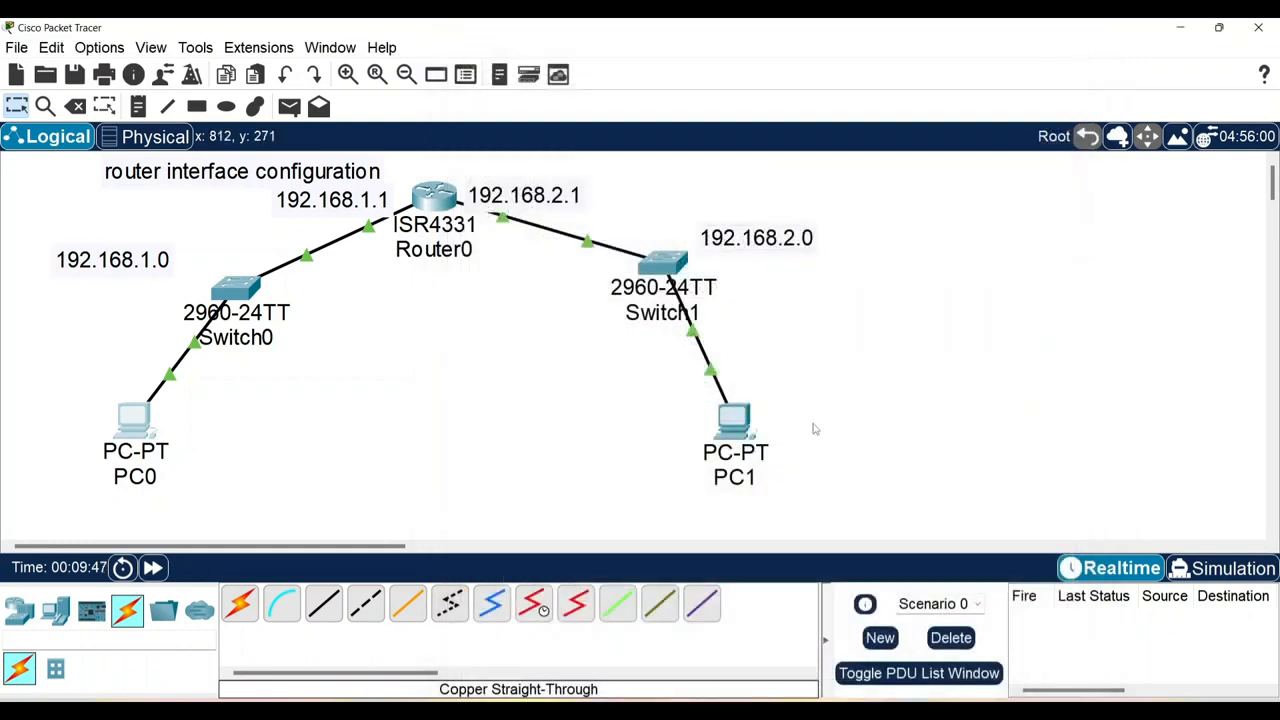
Give PC1 the static IPv4 address 192.168.2.2 with subnet mask 255.255.255.0
left_click(735, 425)
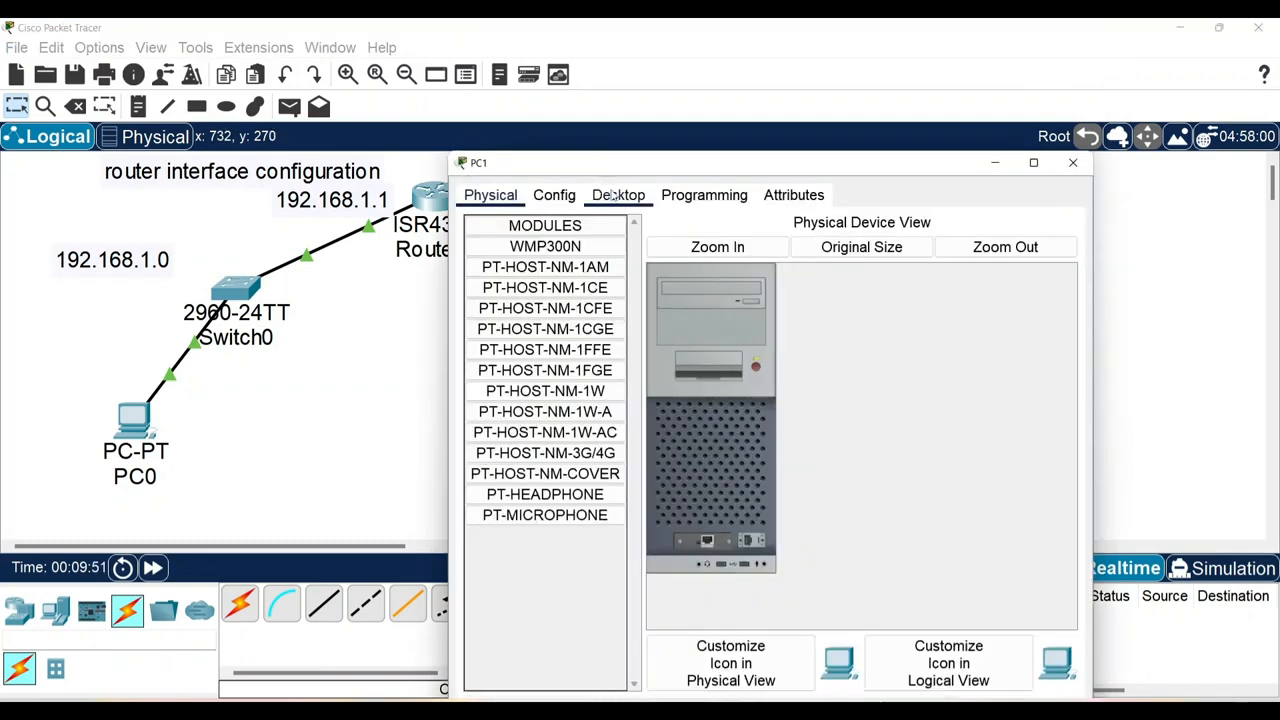
left_click(613, 194)
left_click(507, 262)
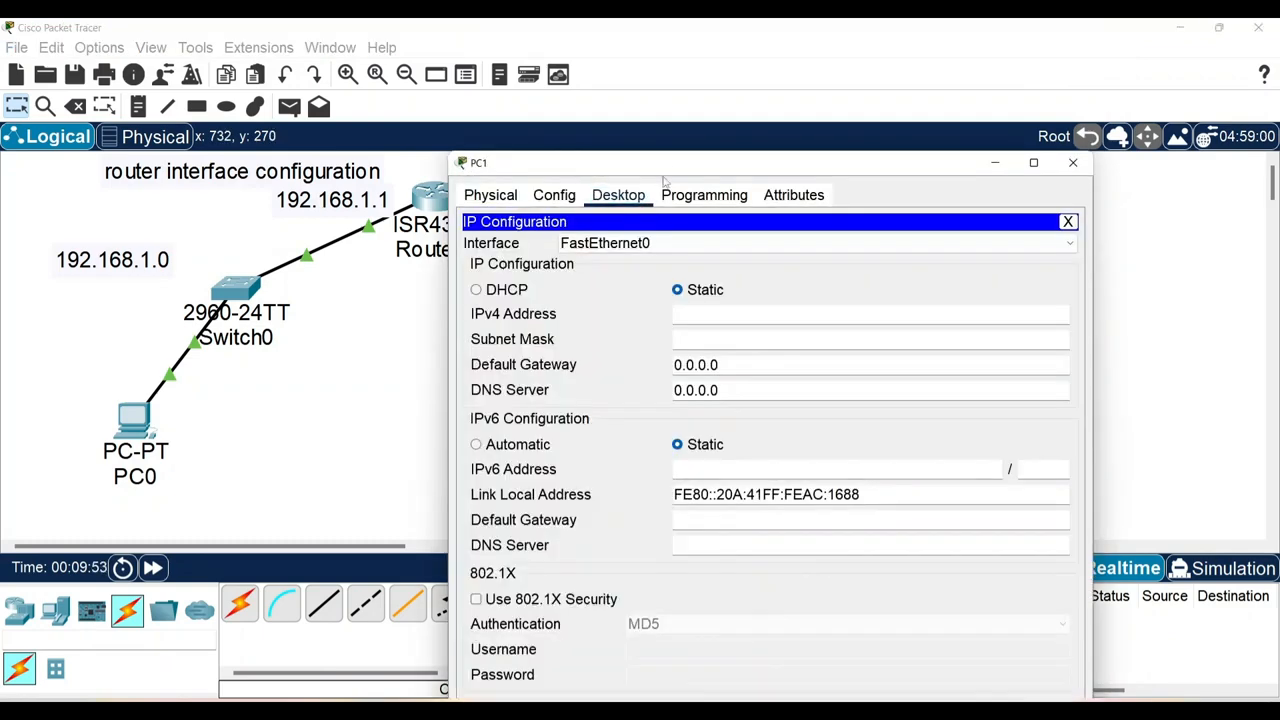
left_click_drag(662, 168, 203, 87)
left_click(235, 235)
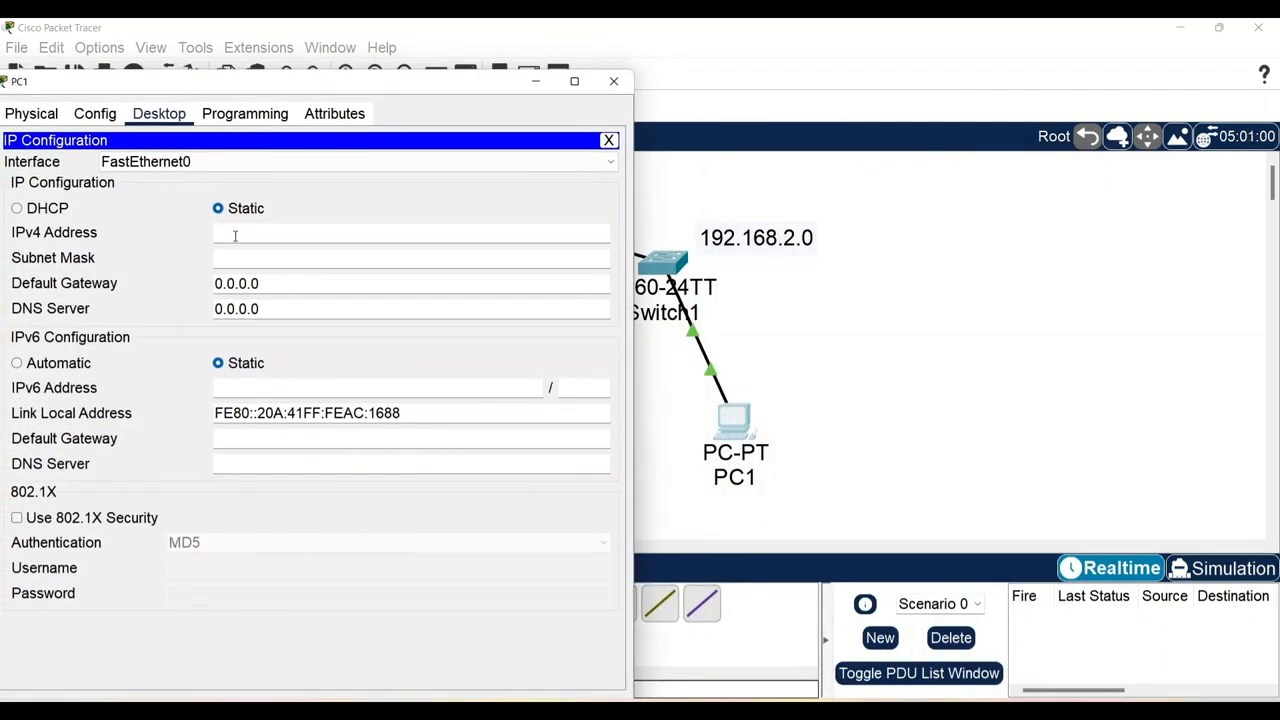
type("192.168.2.2")
left_click(243, 258)
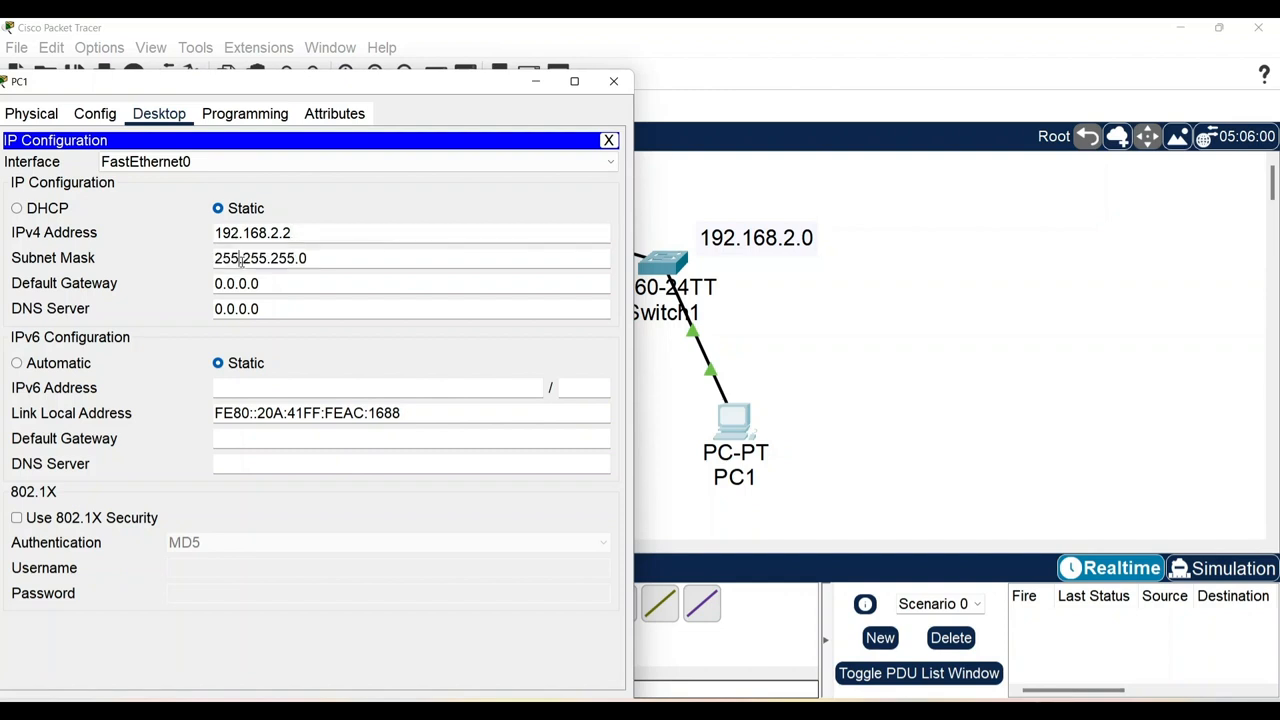
Set PC1's IPv4 default gateway to 192.168.2.1 and close its settings
double_click(270, 290)
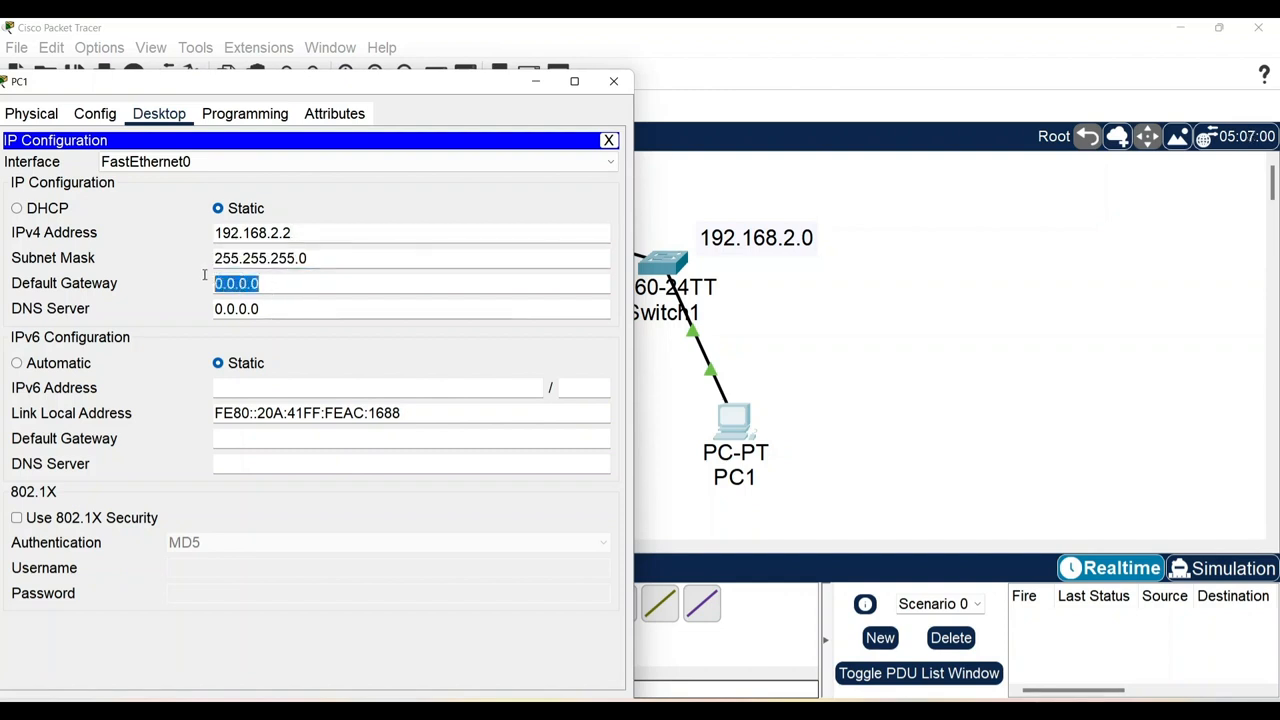
key("BackSpace")
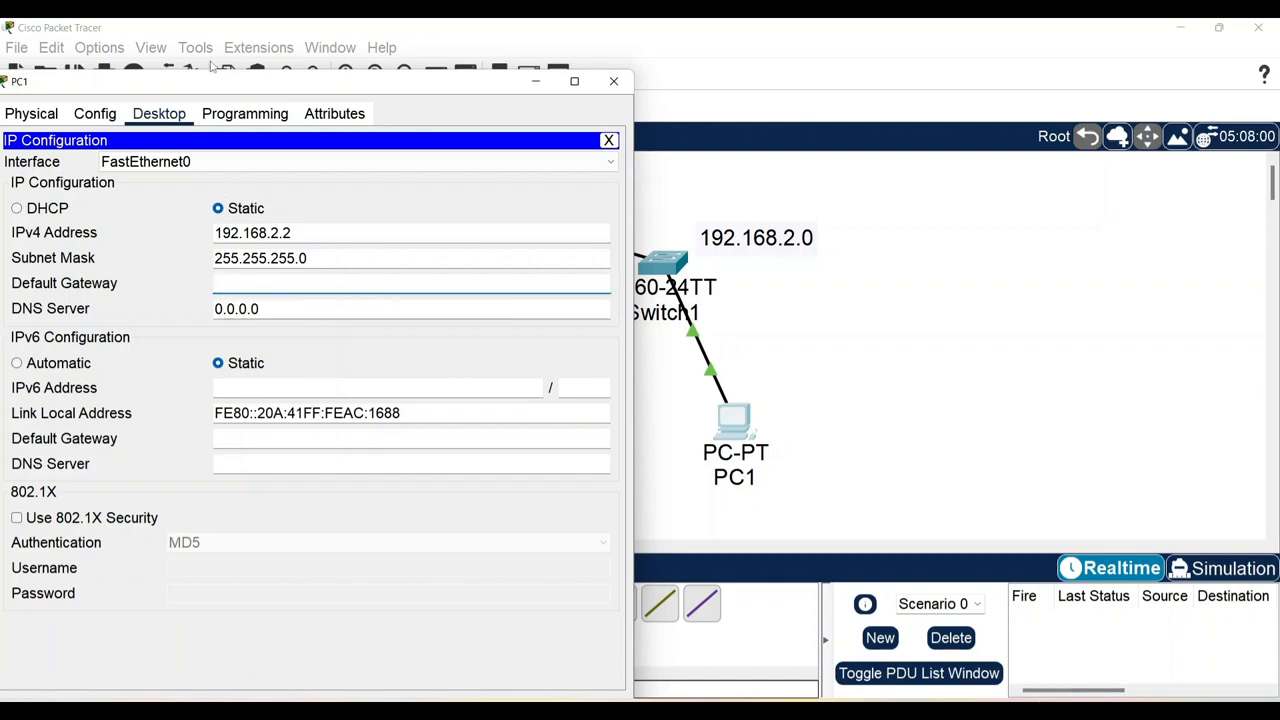
left_click_drag(207, 83, 956, 61)
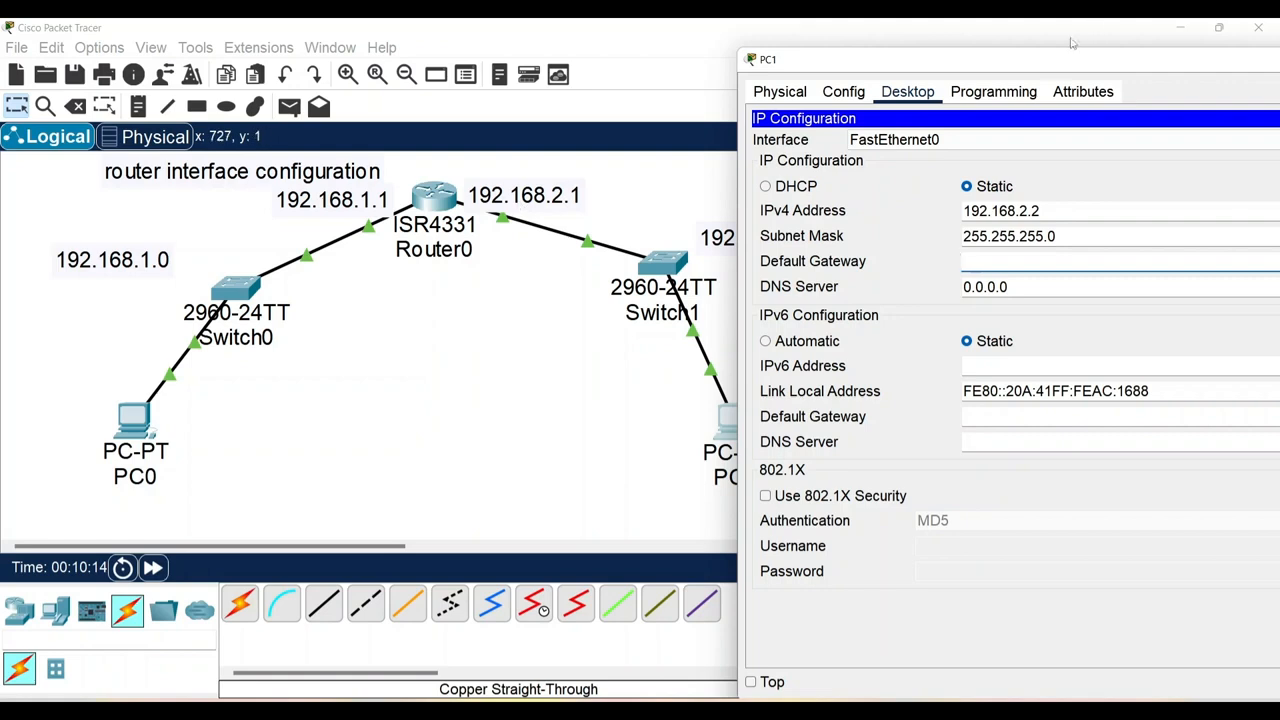
left_click_drag(1036, 62, 686, 66)
type("19")
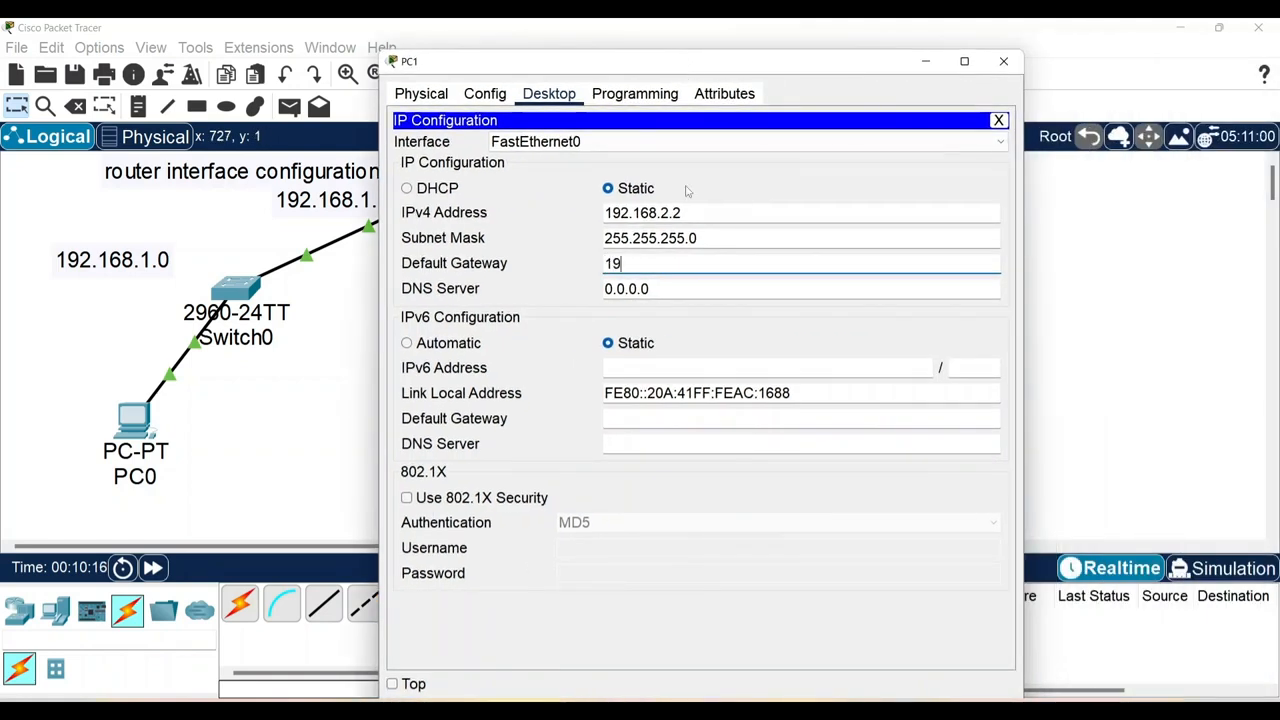
type("2.168")
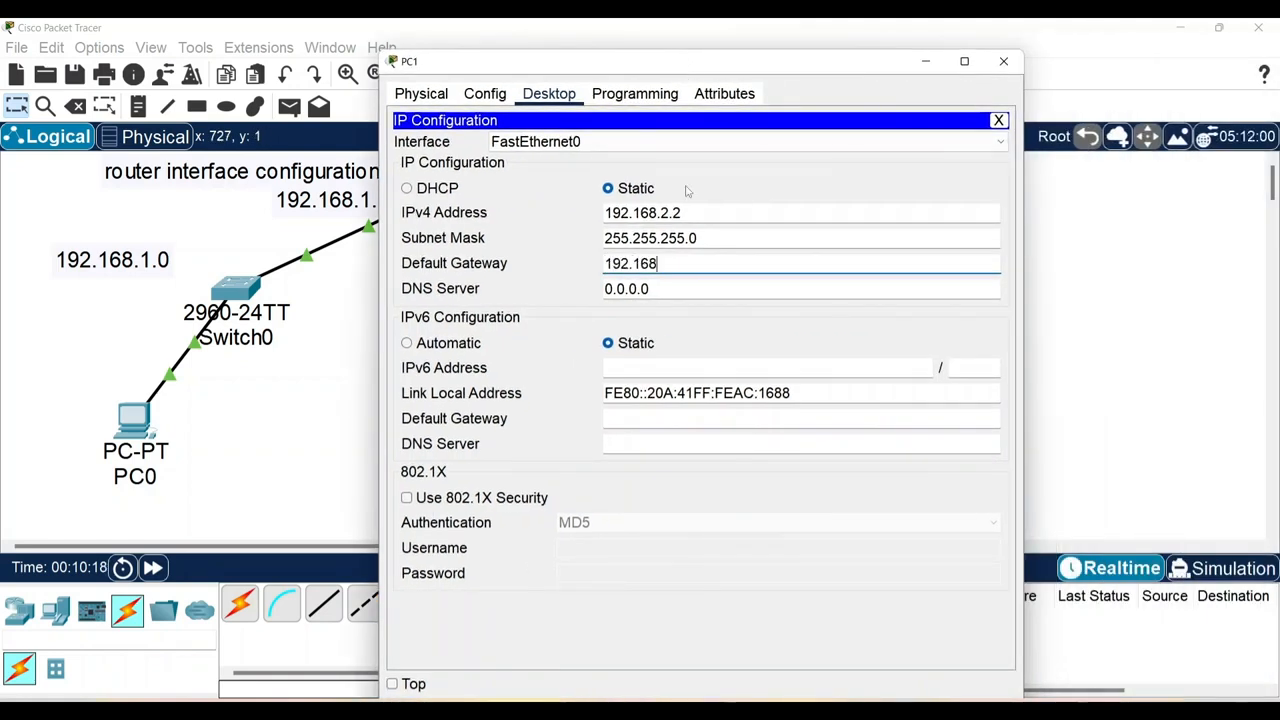
type(".2.1")
left_click(1001, 61)
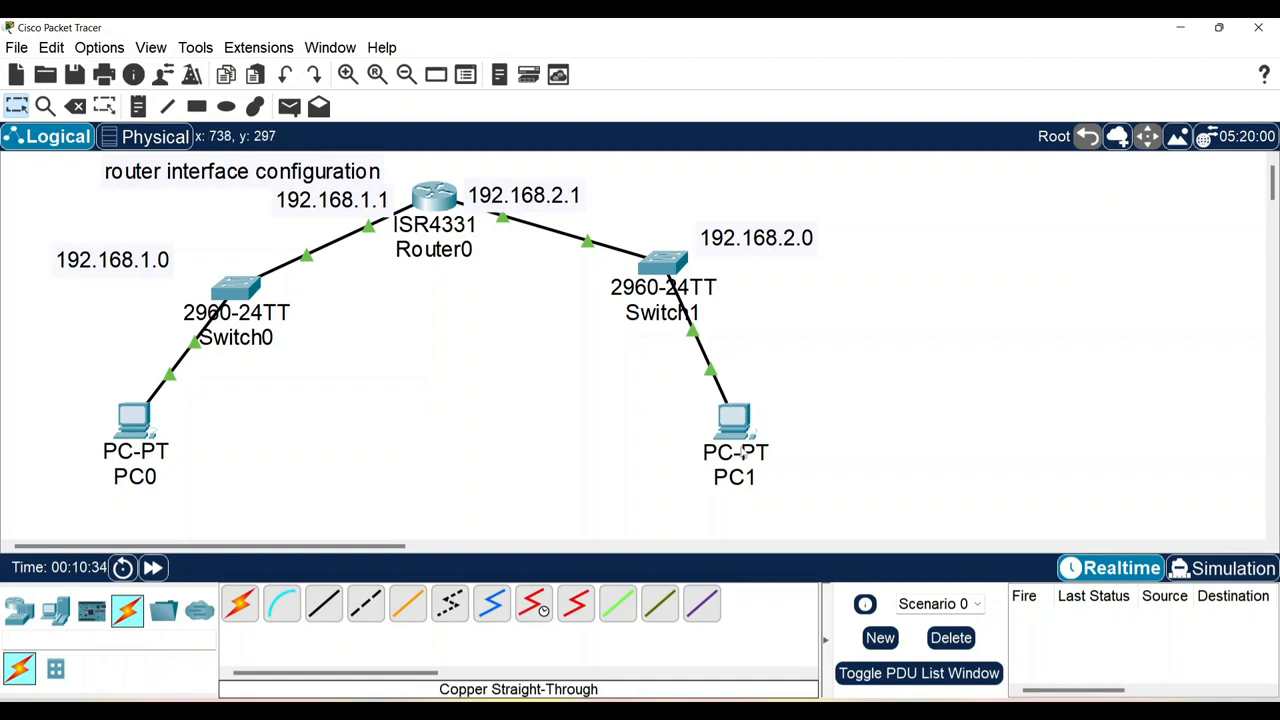
Run ipconfig in PC1's Command Prompt, check its IPv4 address, and close the PC1 window
mouse_move(742, 430)
left_click(734, 419)
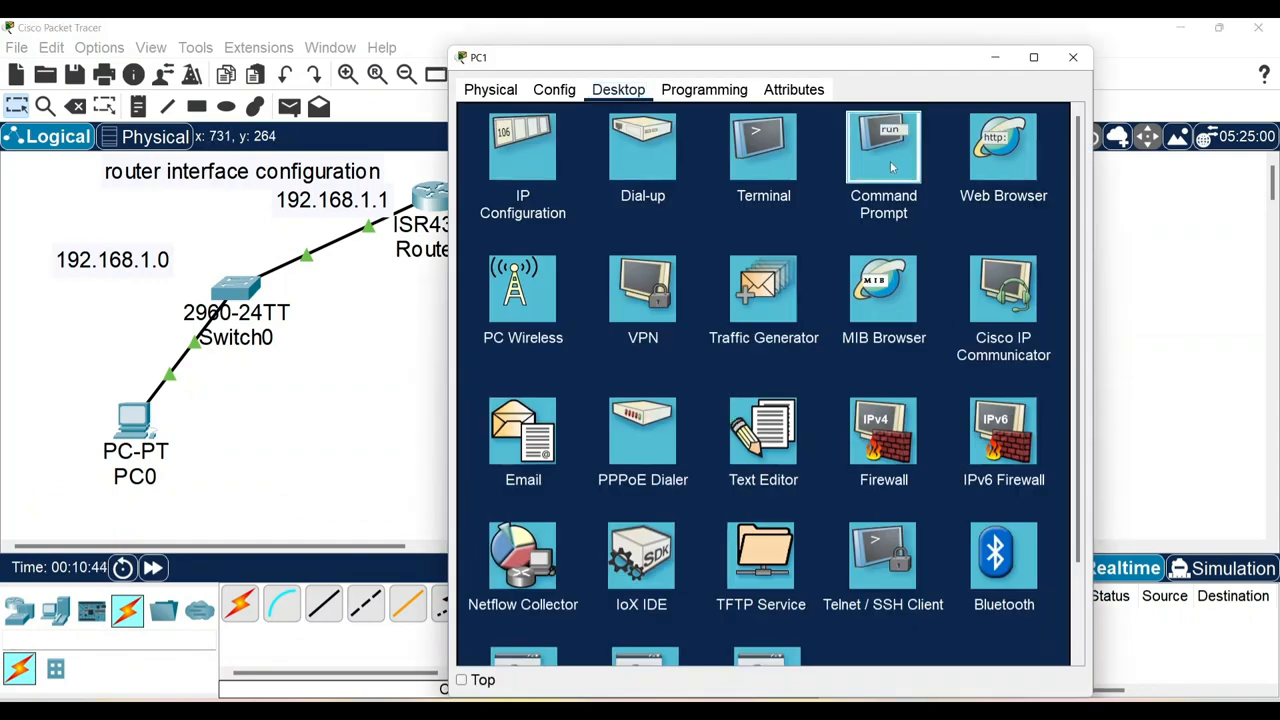
left_click(888, 155)
type("i")
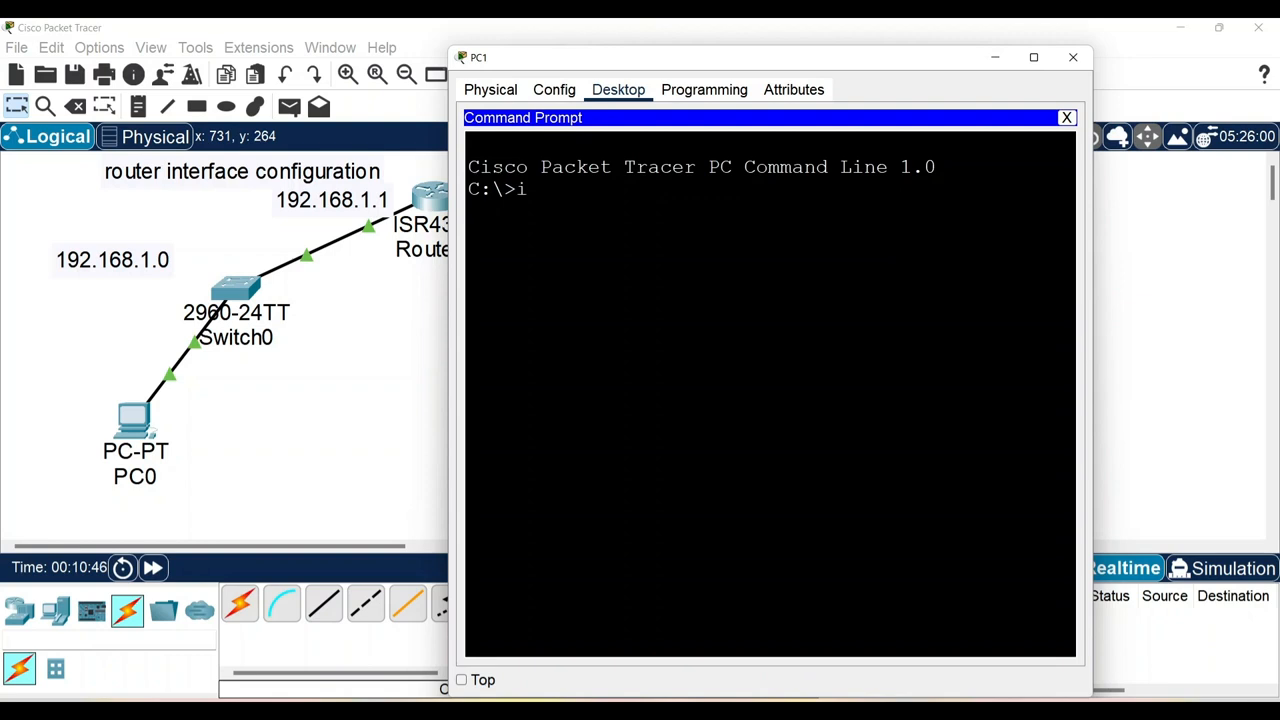
type("pconfig")
key("Return")
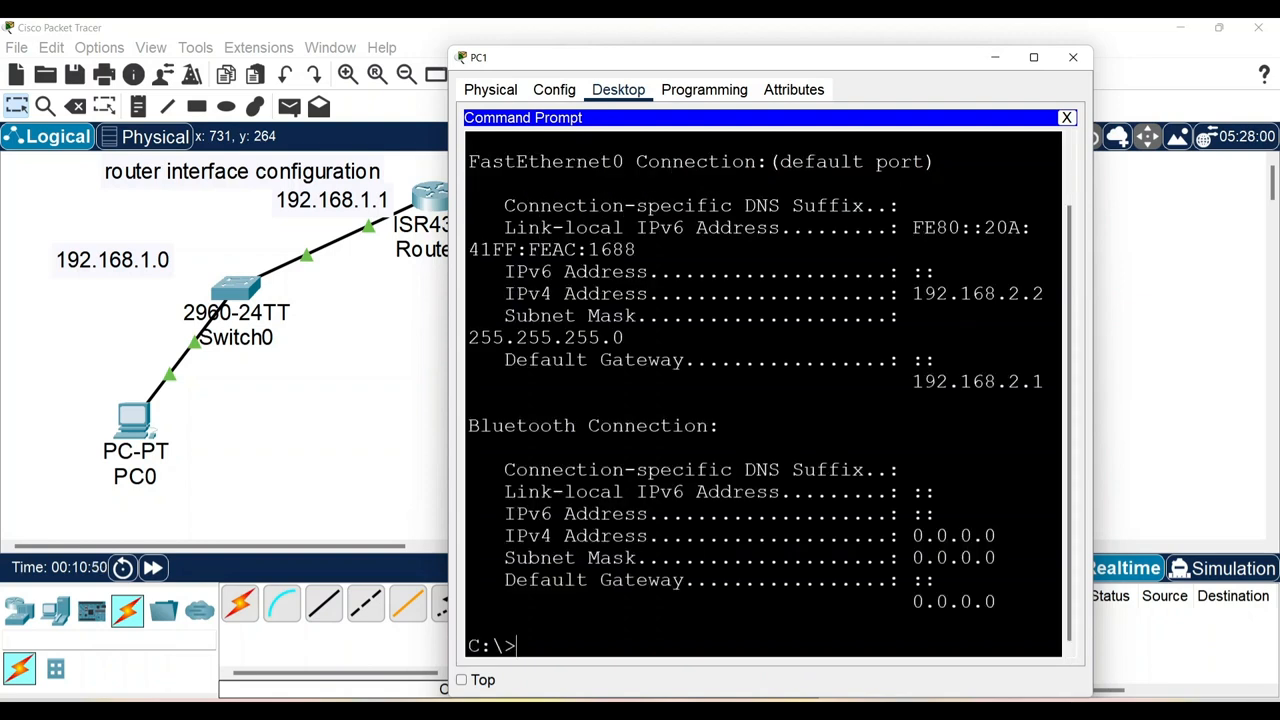
left_click_drag(504, 293, 1044, 293)
left_click(1073, 57)
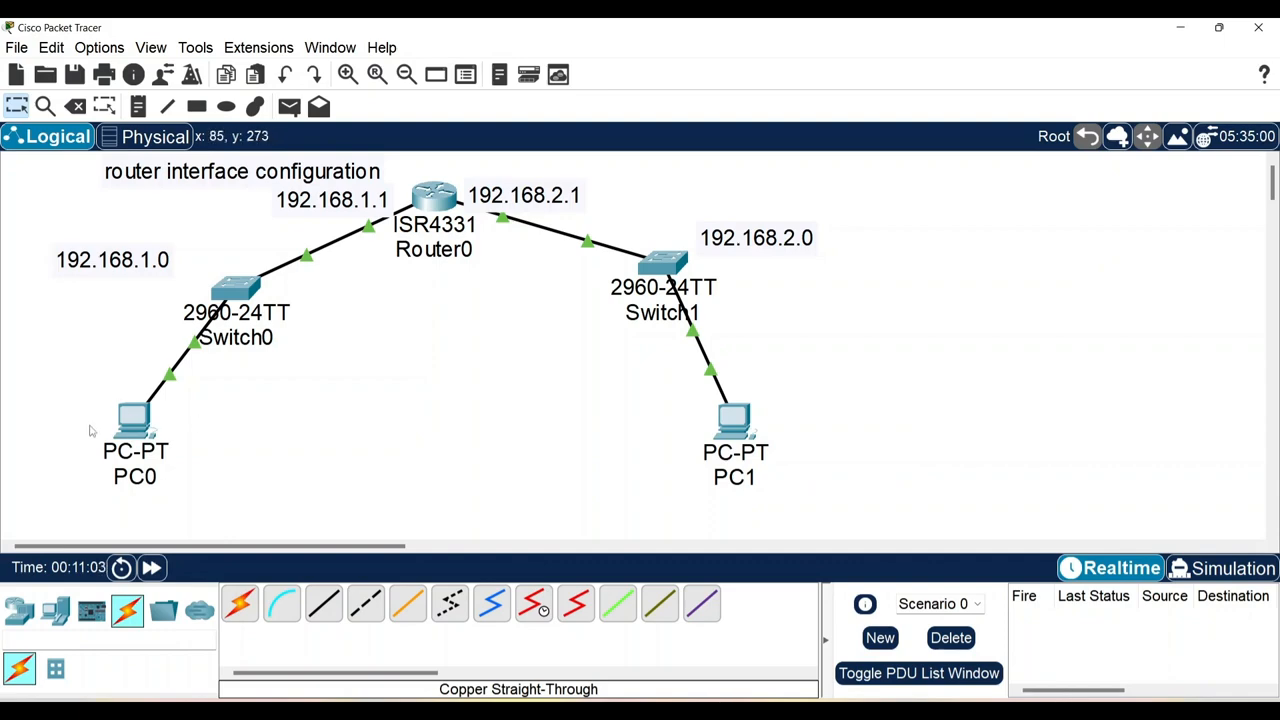
Test connectivity from PC0 to PC1 by running ping 192.168.2.2 in PC0's Command Prompt
left_click(131, 418)
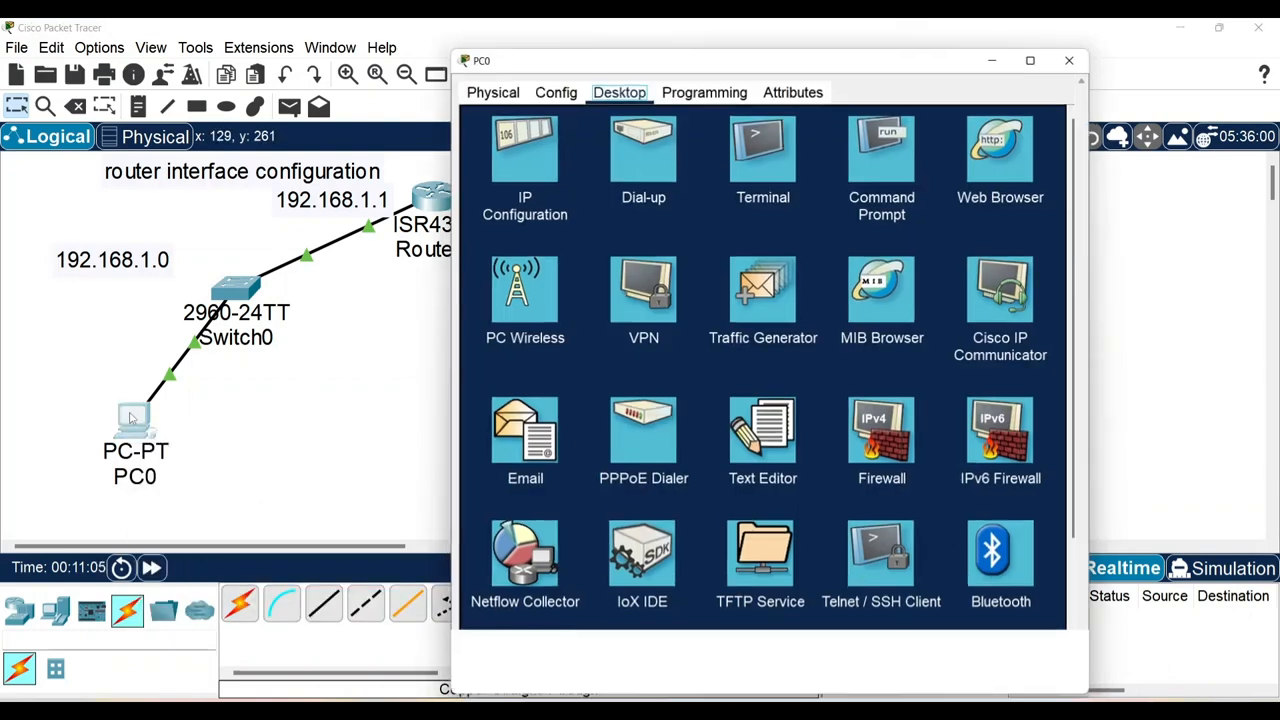
left_click(884, 148)
type("pin")
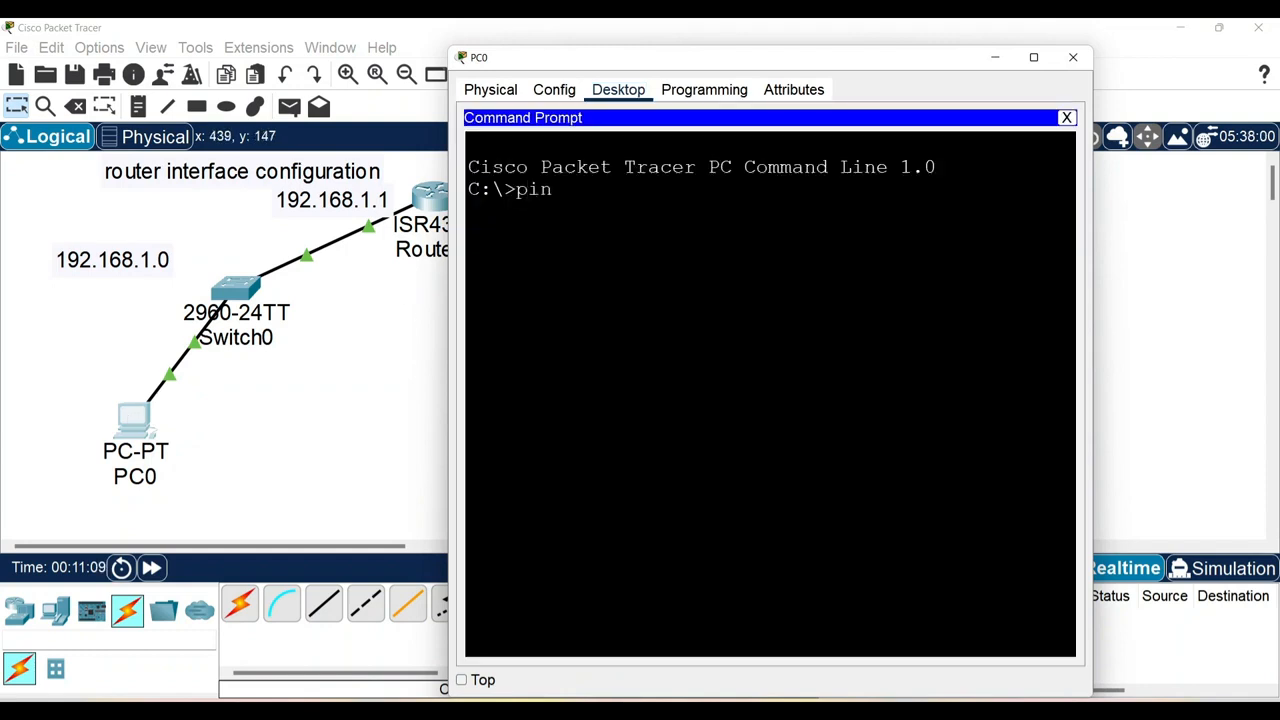
type("g 1")
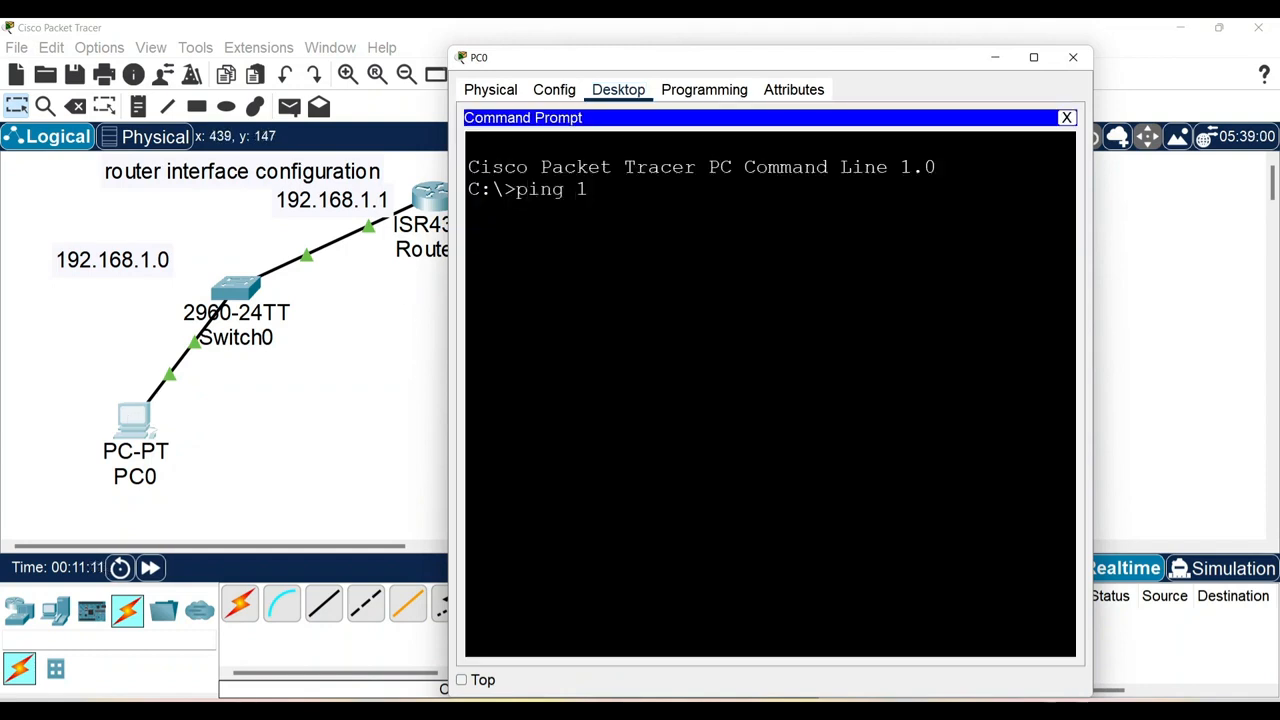
type("92.168")
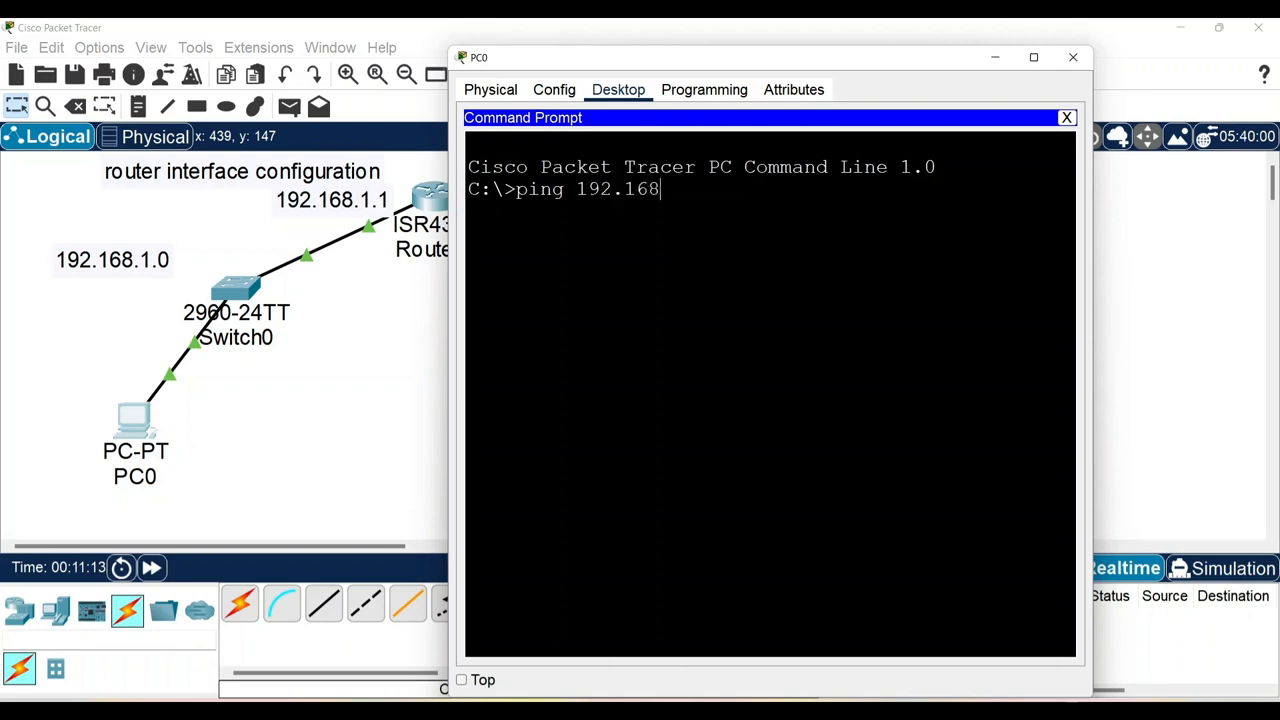
type(".2.2")
key("Return")
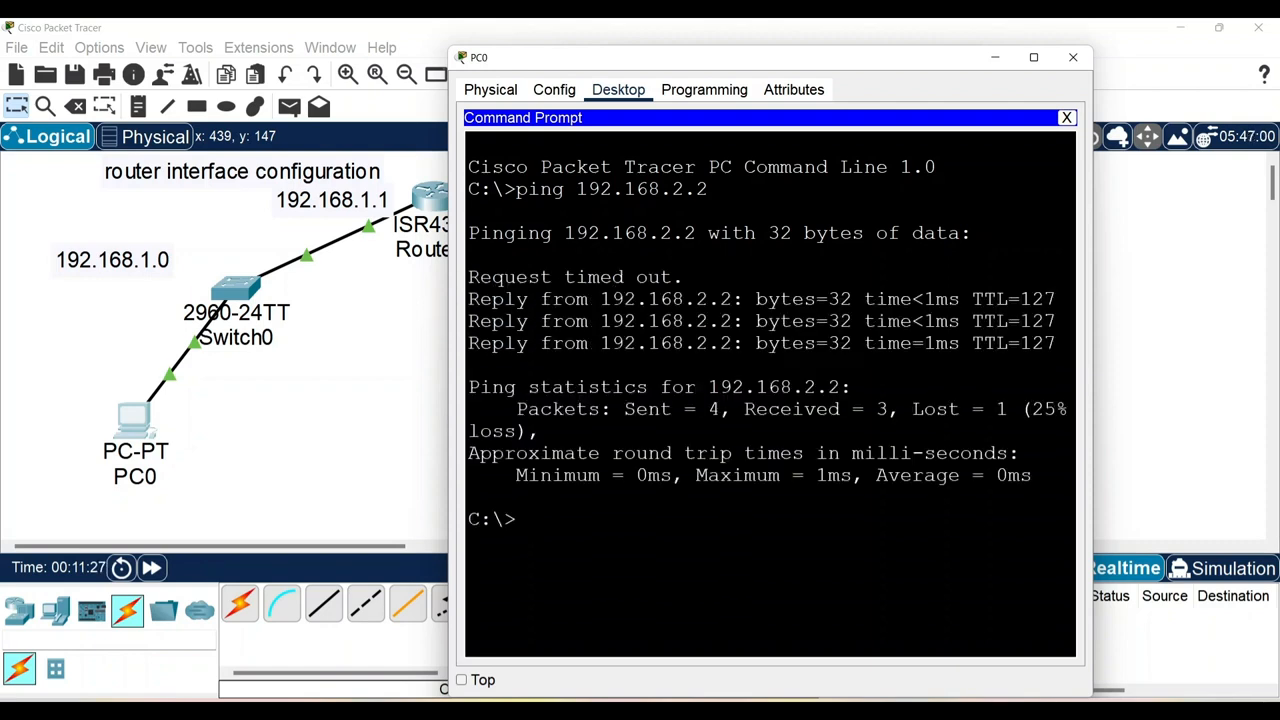
Review the first ping's replies in PC0's Command Prompt and run ping 192.168.2.2 again
left_click_drag(684, 277, 470, 255)
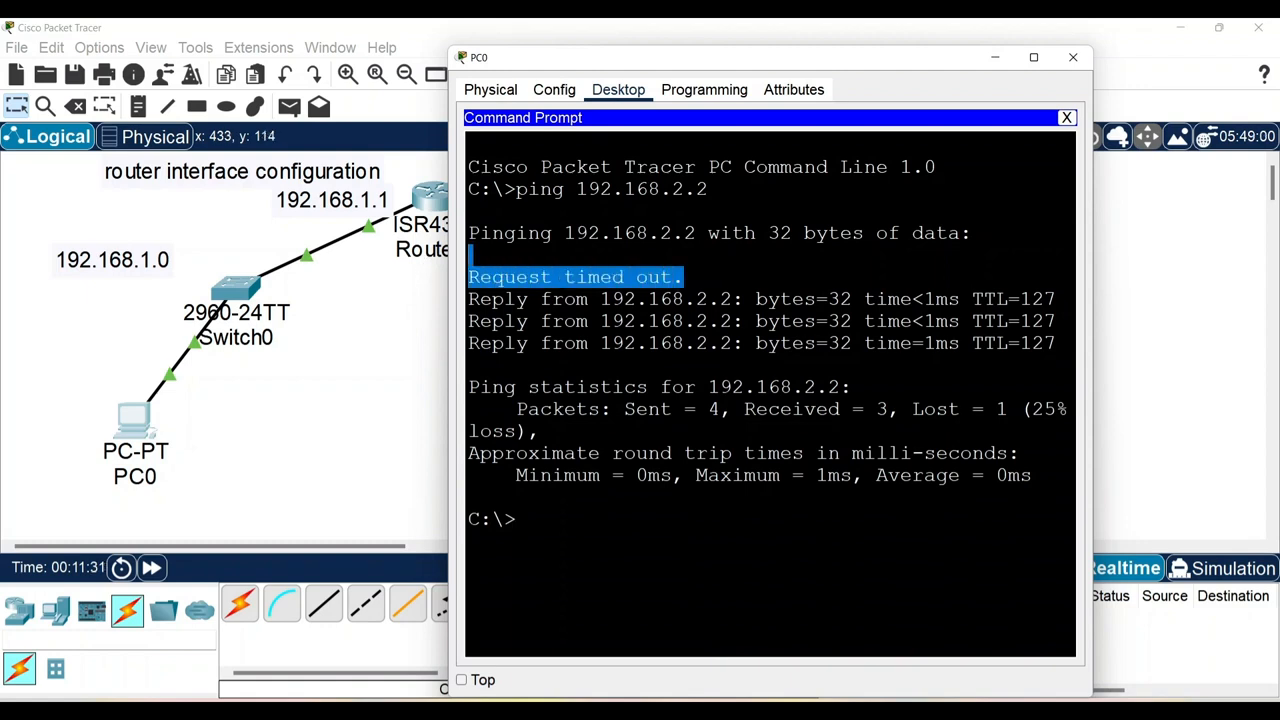
left_click_drag(1056, 343, 465, 343)
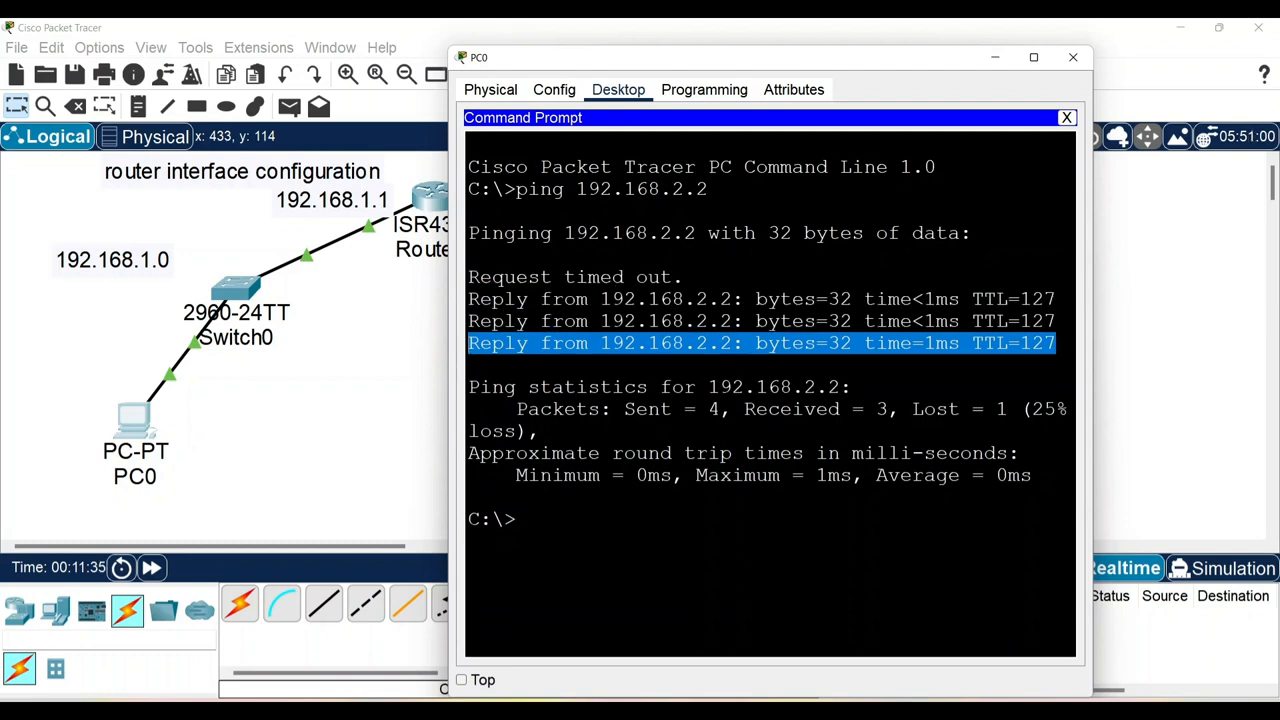
type("ping")
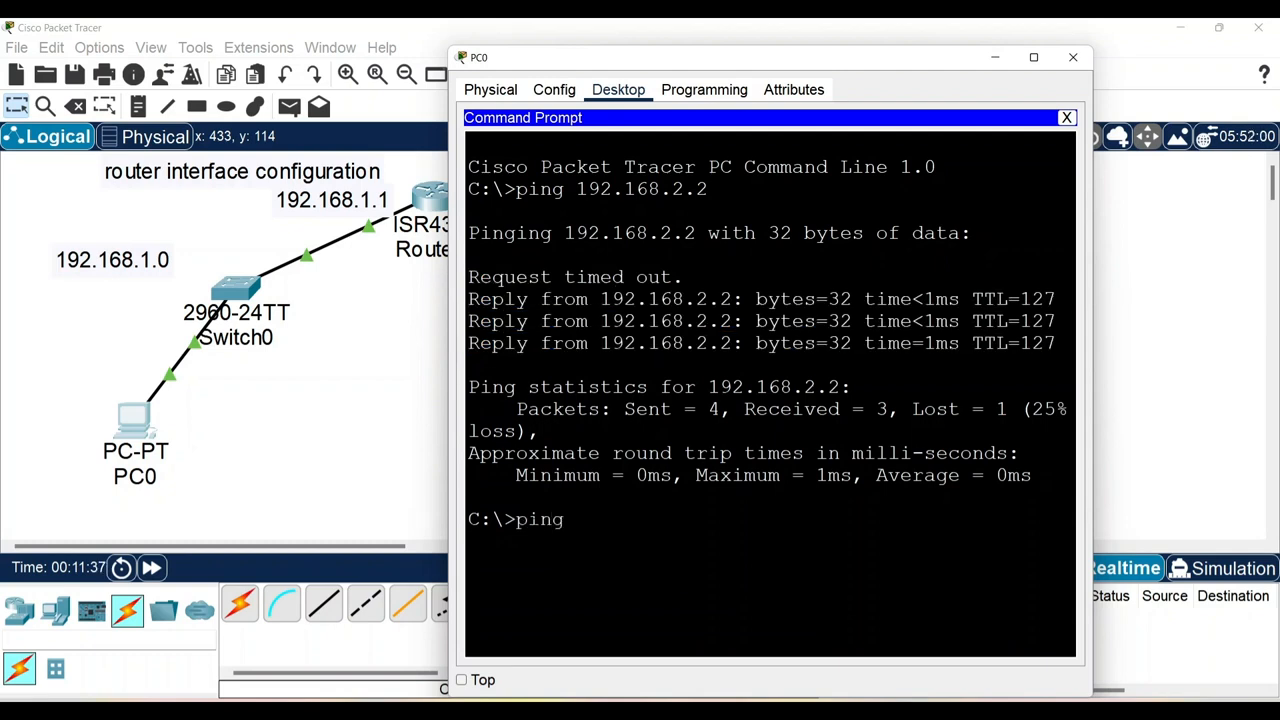
type(" 192.")
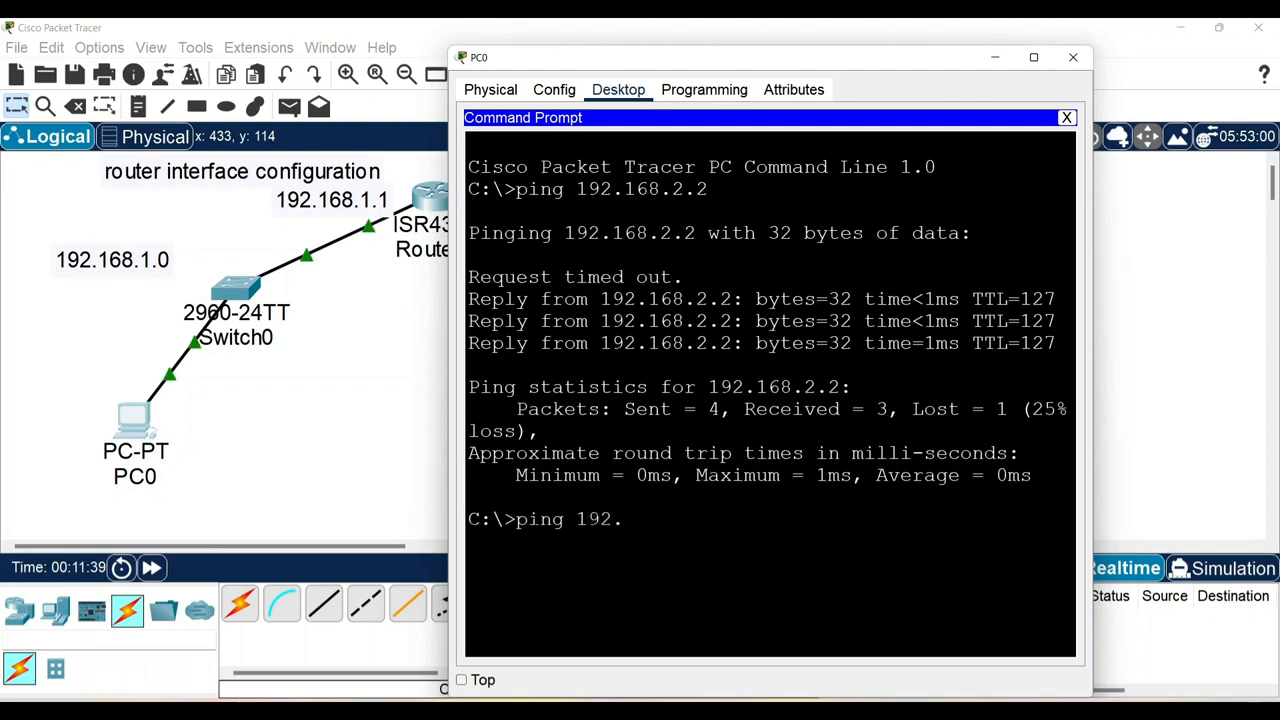
type("168.2.2")
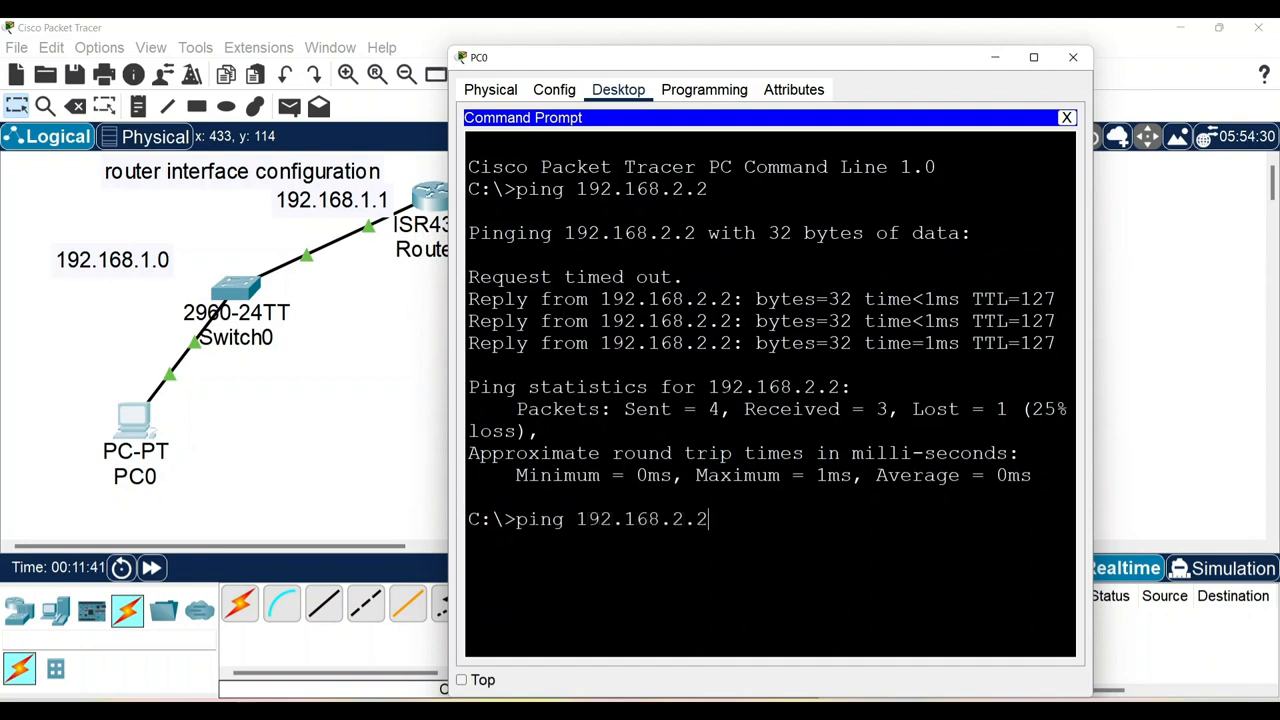
key("Return")
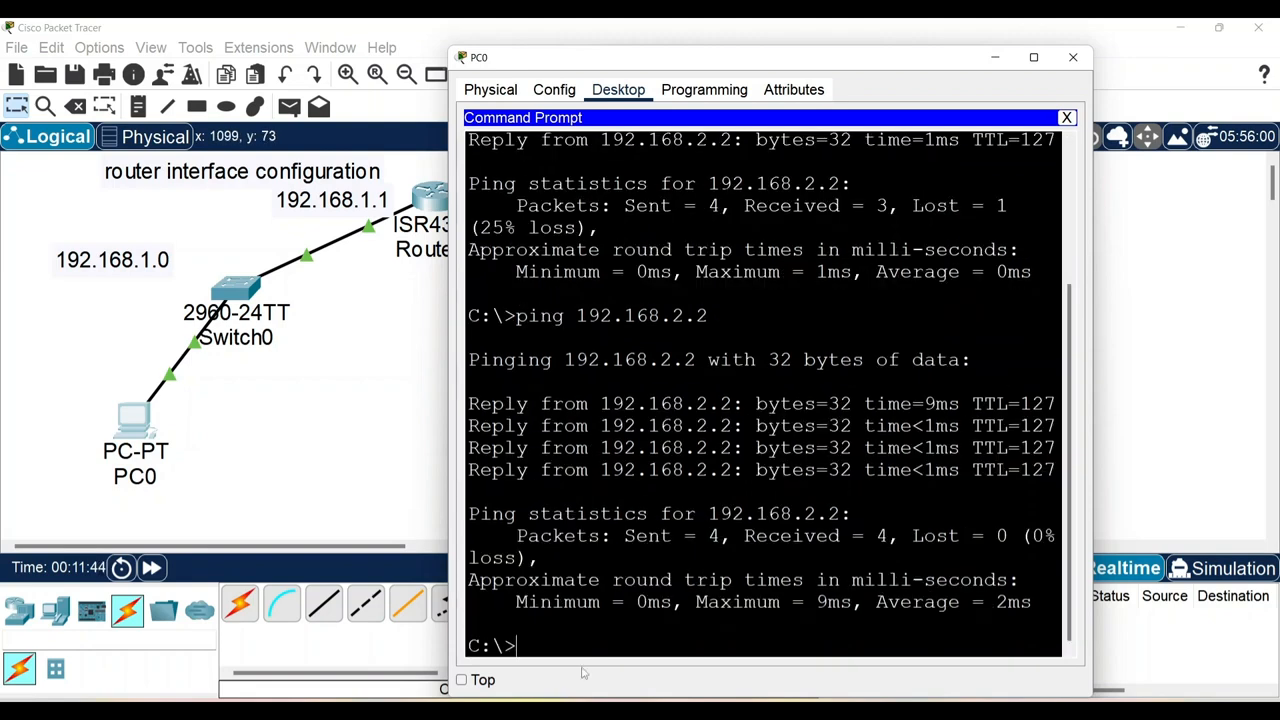
Compare the replies of both pings in PC0's Command Prompt and leave the PC0 window
left_click_drag(1058, 476, 457, 397)
left_click(972, 360)
left_click_drag(1066, 364, 1063, 287)
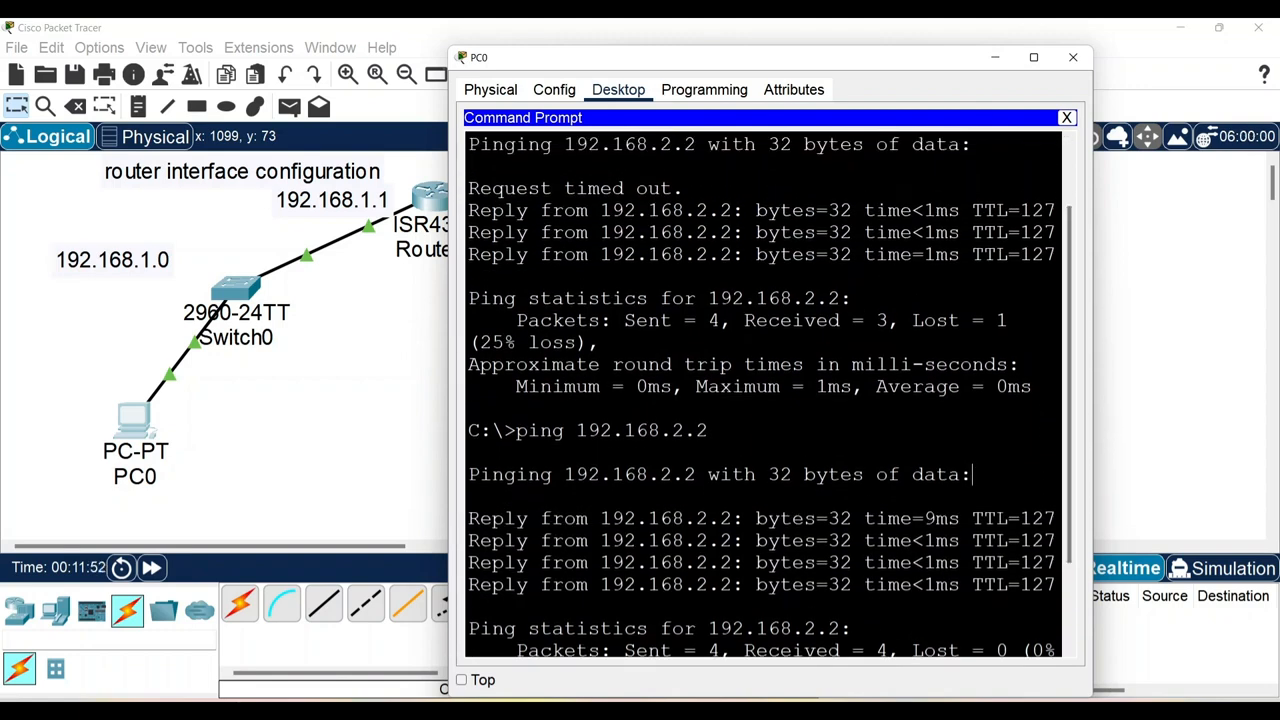
left_click_drag(468, 276, 461, 207)
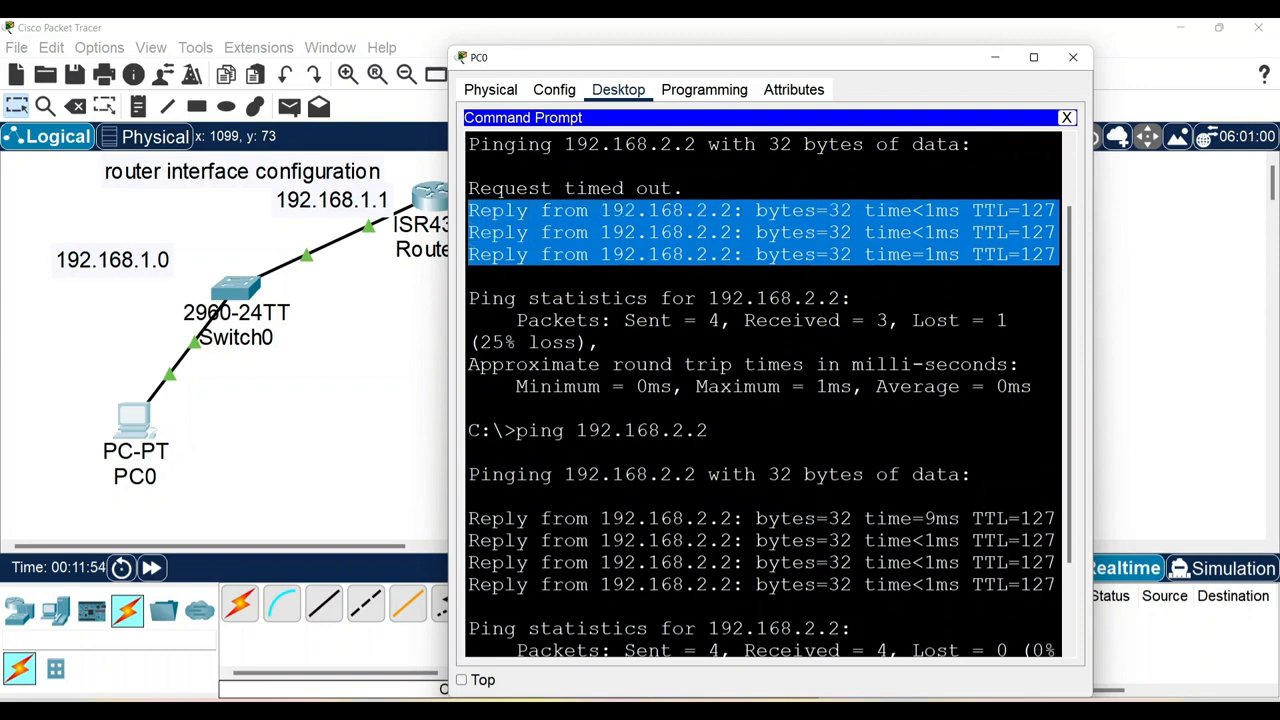
left_click_drag(683, 188, 468, 166)
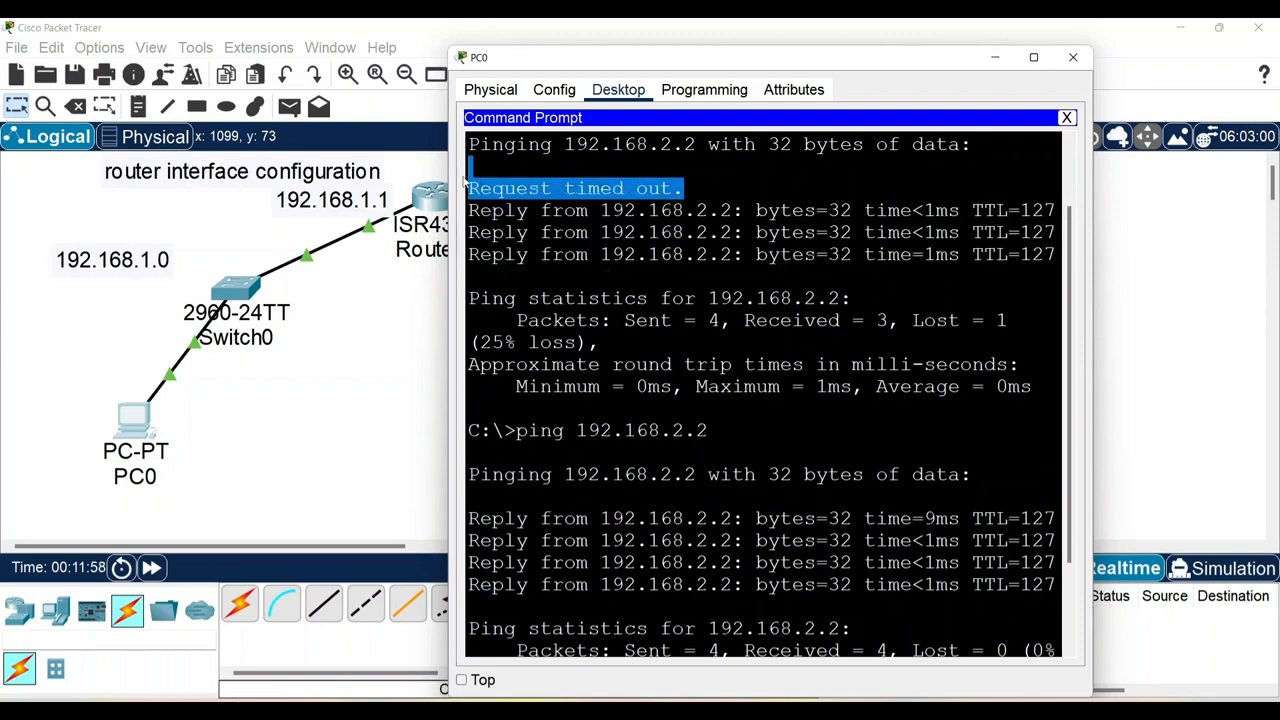
left_click_drag(470, 512, 1056, 540)
left_click(1128, 314)
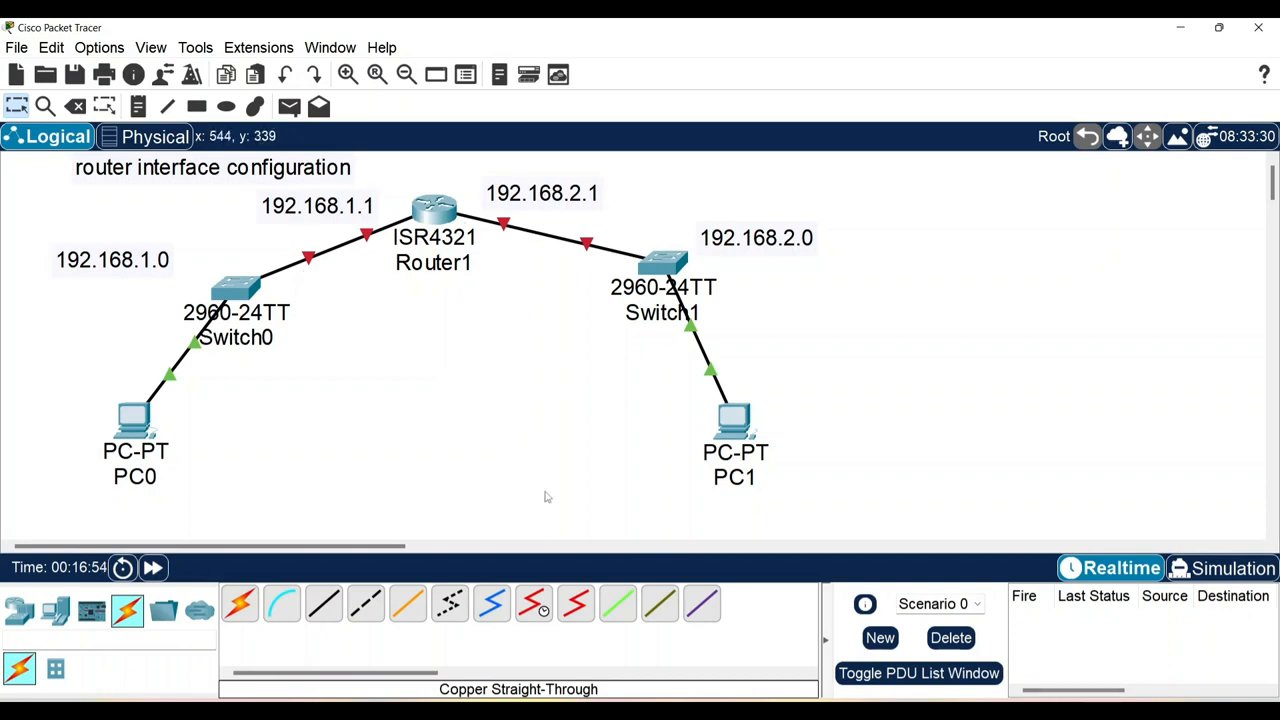
Open Router1's IOS command line interface and start the console session to get the user EXEC prompt
left_click(433, 212)
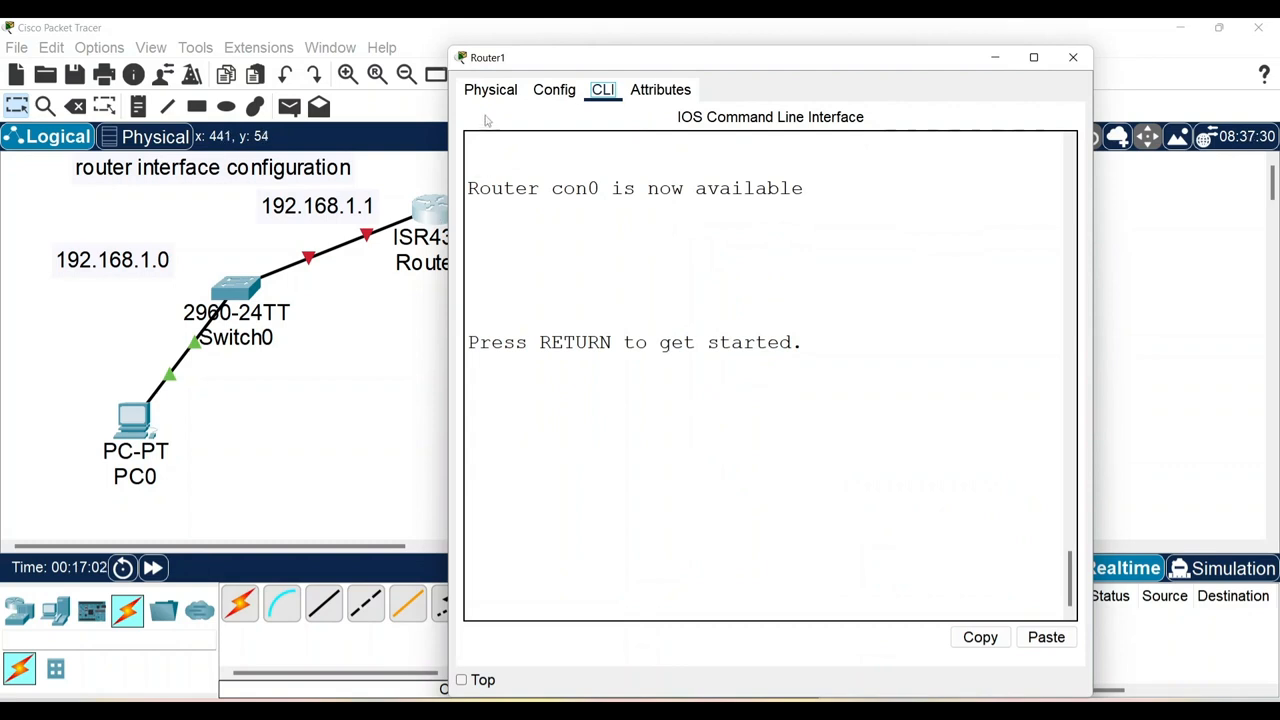
left_click(490, 92)
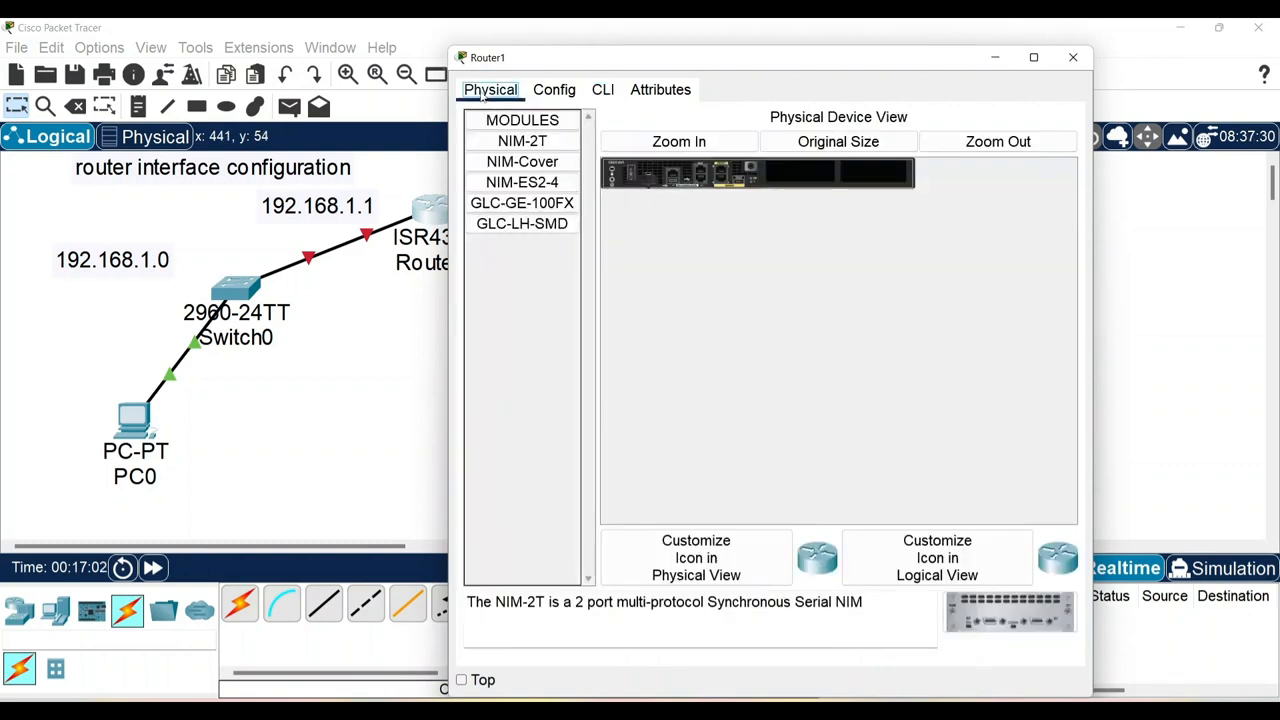
left_click(603, 90)
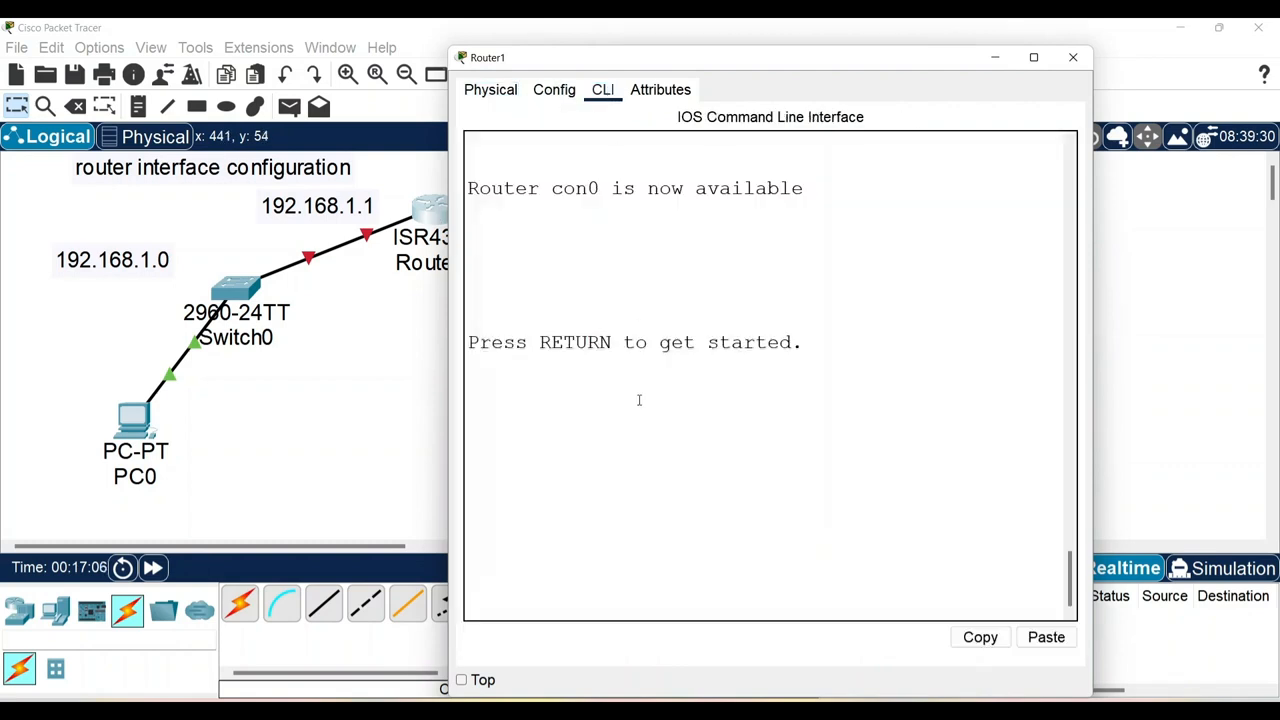
key("Return")
key("Return")
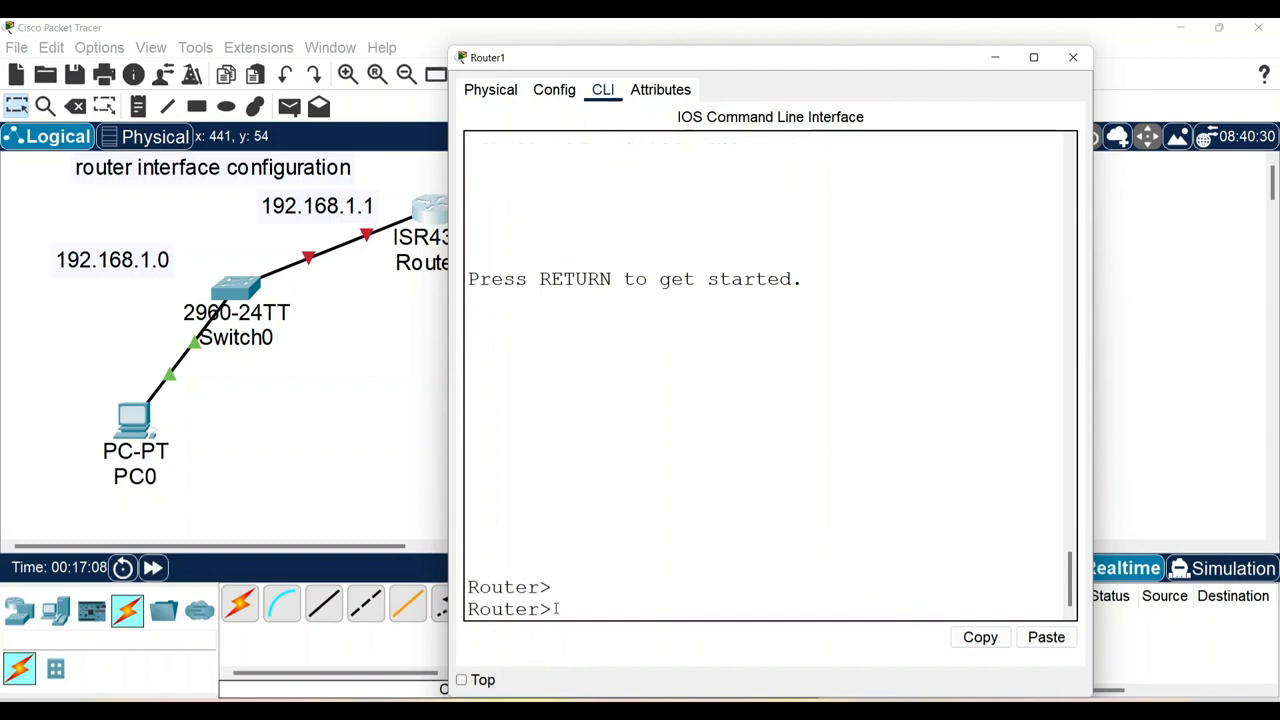
left_click_drag(552, 610, 467, 610)
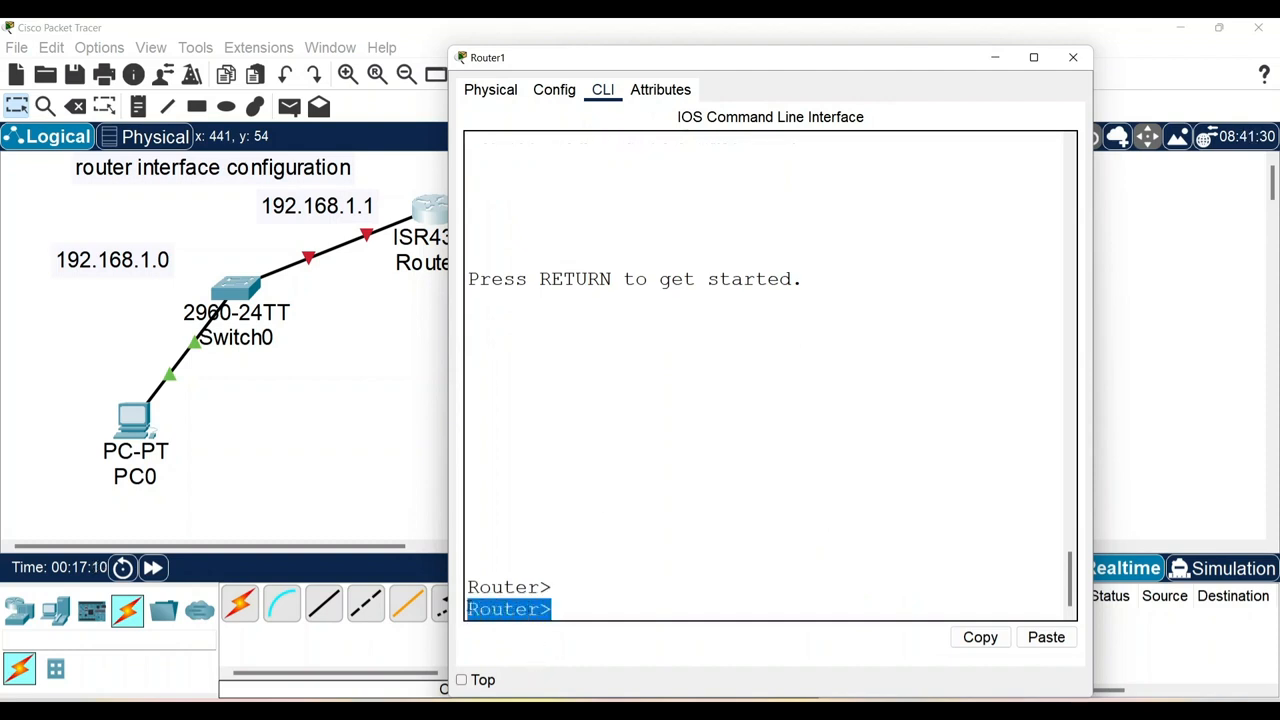
left_click(589, 613)
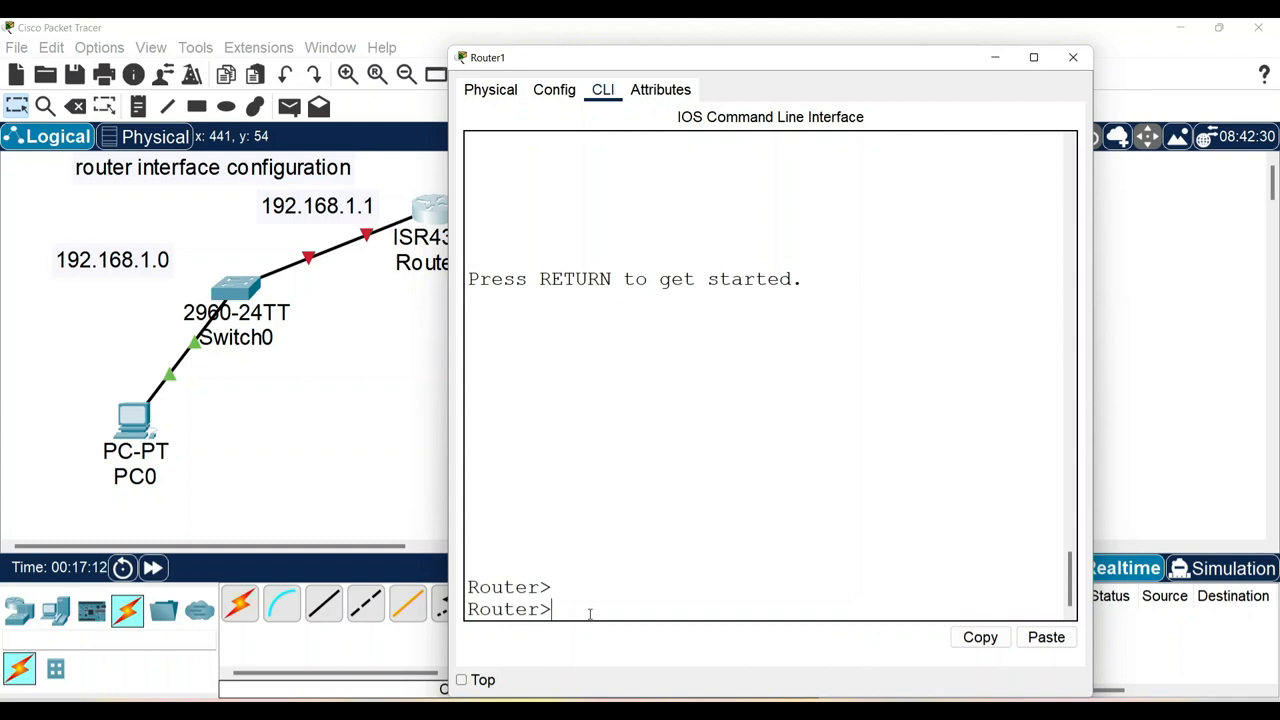
Enter privileged EXEC mode on Router1 with the enable command
type("enable")
key("BackSpace")
key("BackSpace")
key("BackSpace")
key("BackSpace")
type("a")
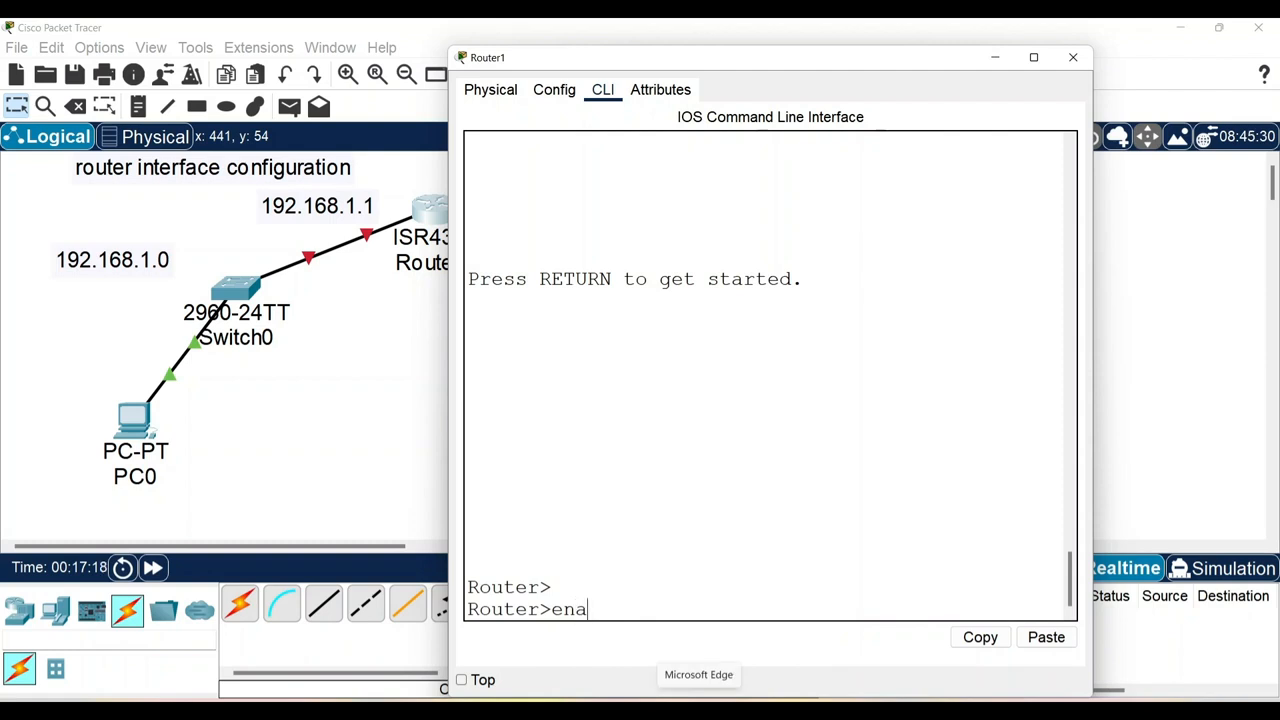
type("ble")
key("Return")
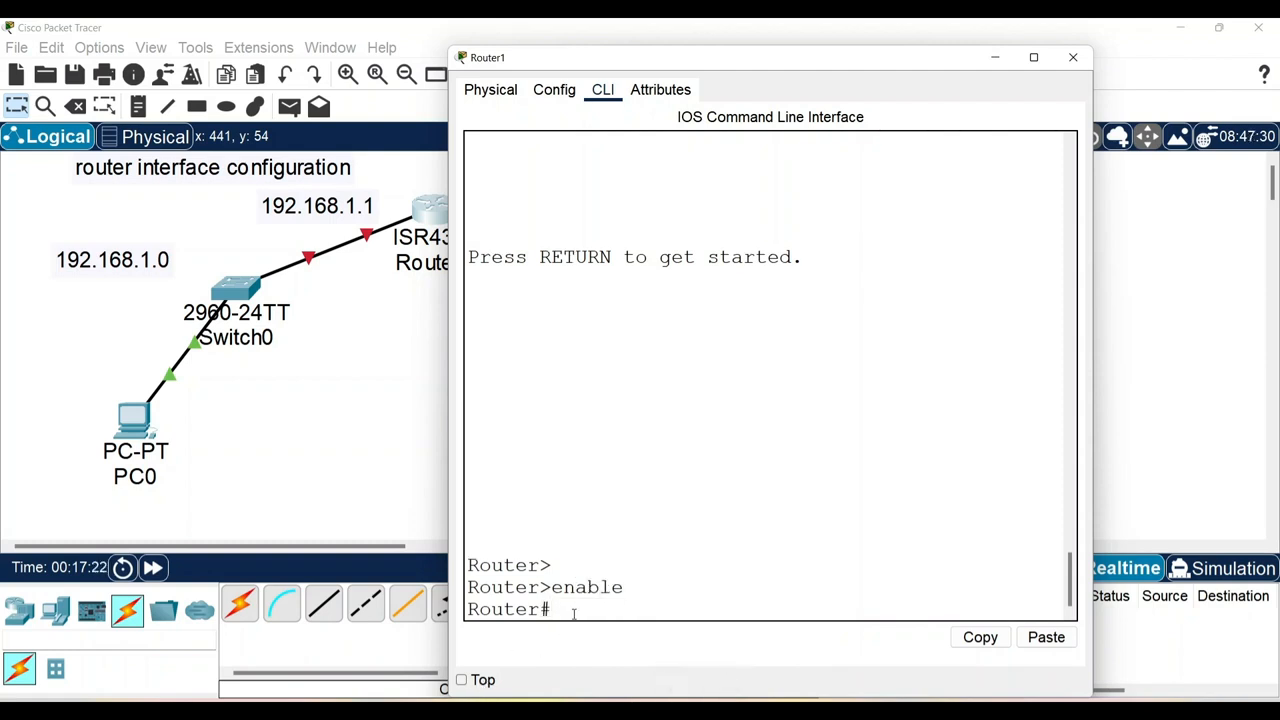
left_click_drag(550, 610, 479, 610)
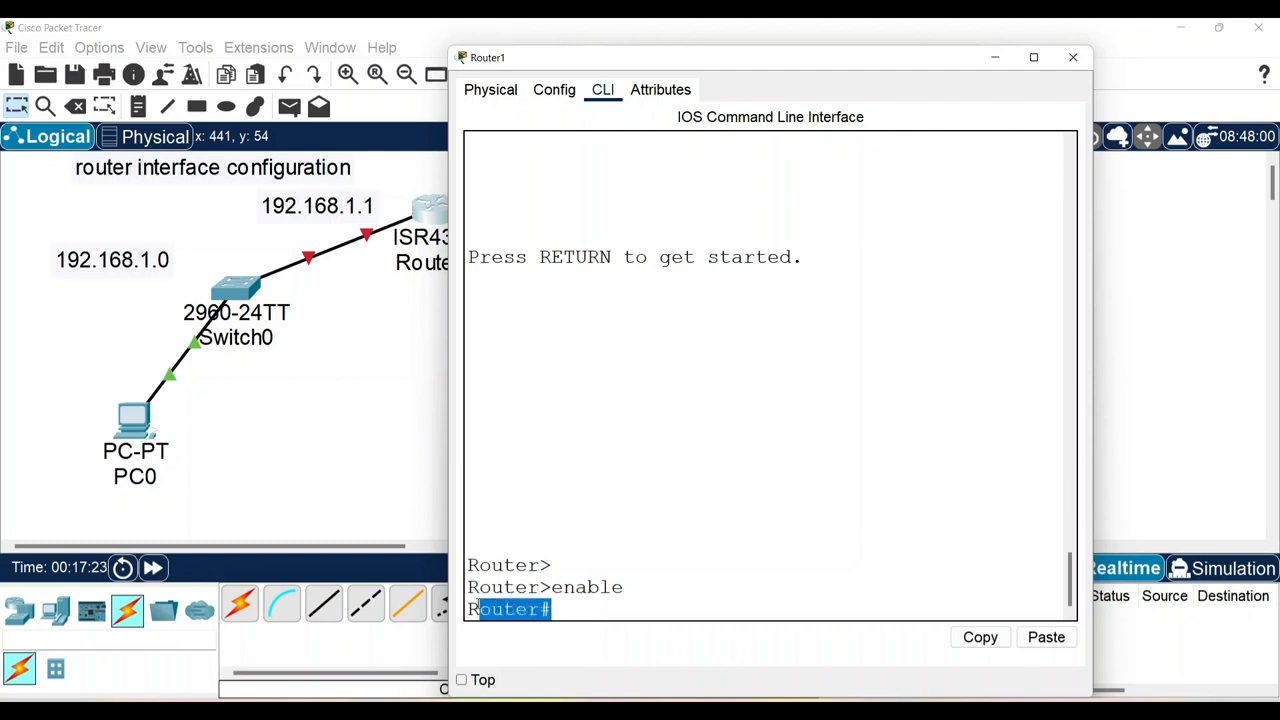
left_click(573, 612)
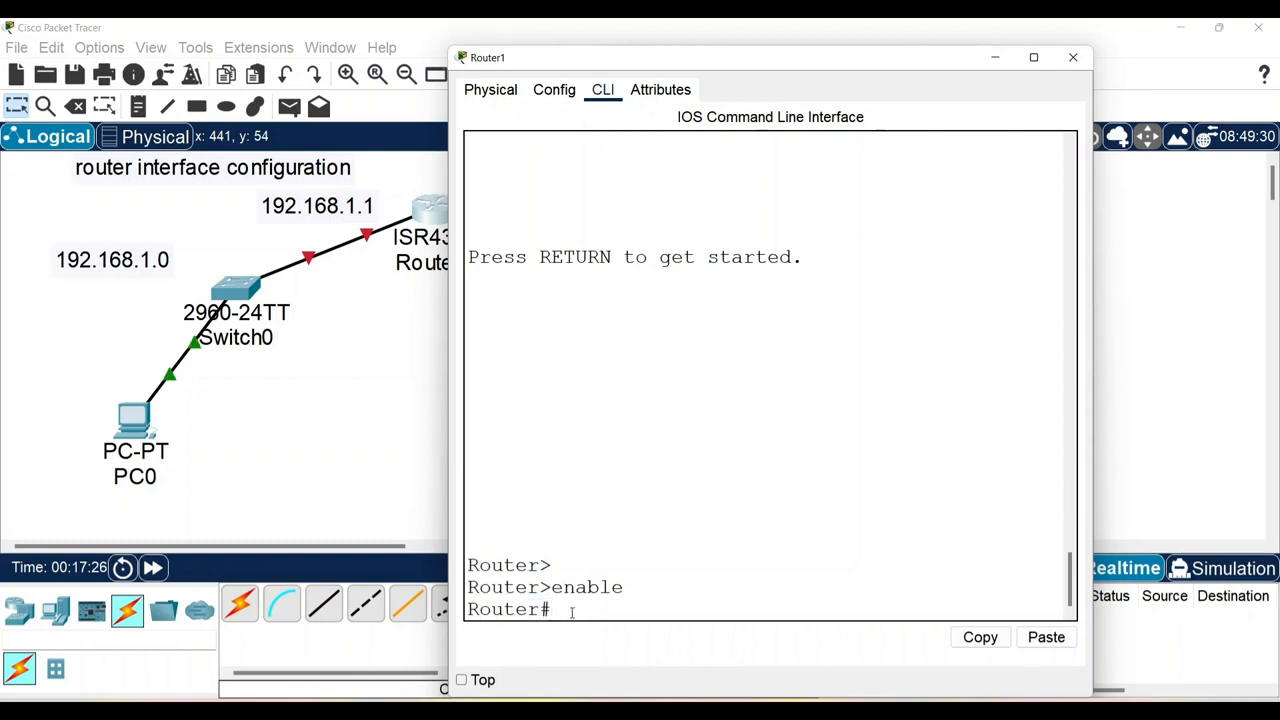
Enter global configuration mode on Router1 with the configure terminal command
type("conf t")
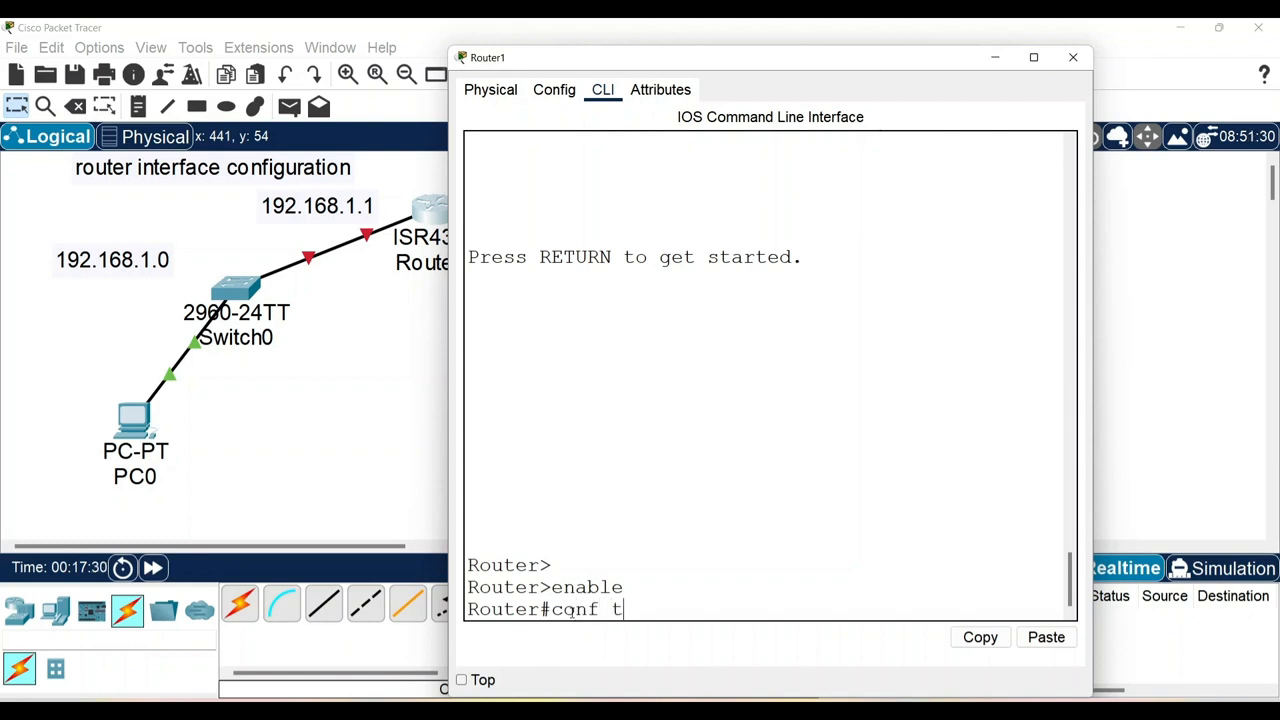
key("BackSpace")
key("BackSpace")
key("BackSpace")
key("BackSpace")
key("BackSpace")
key("BackSpace")
type("conf")
key("Tab")
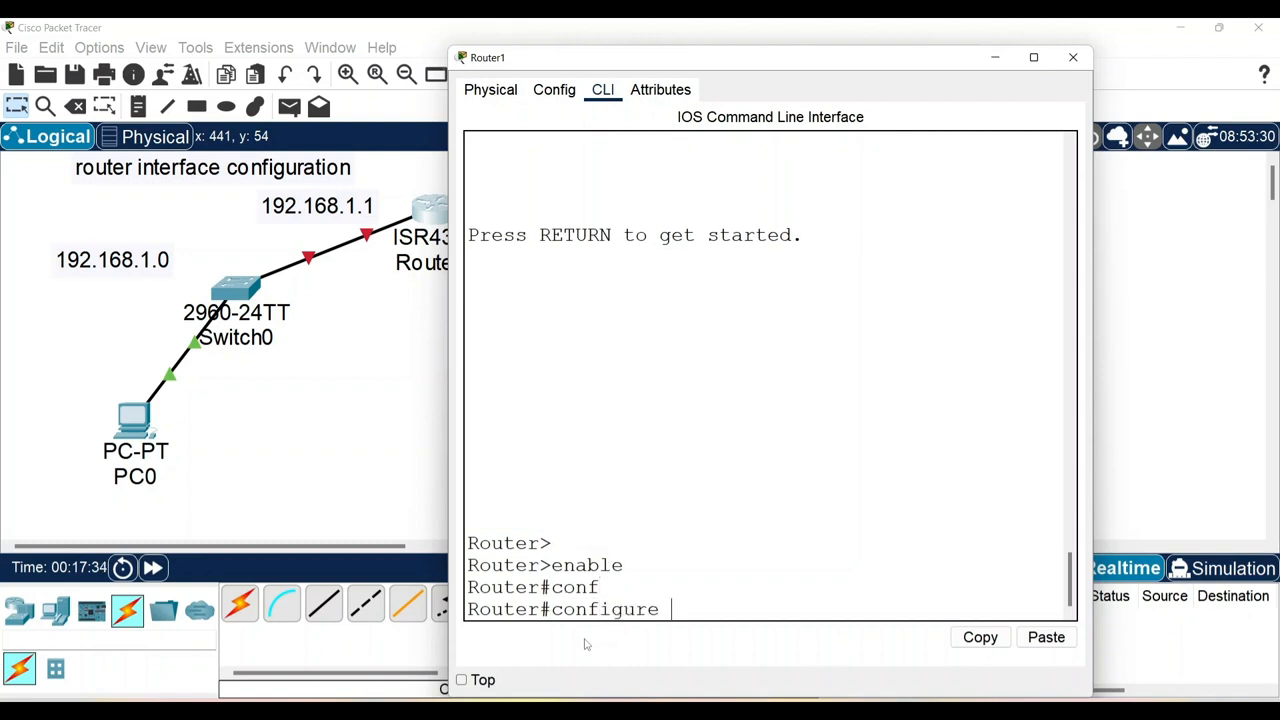
type("t")
key("Tab")
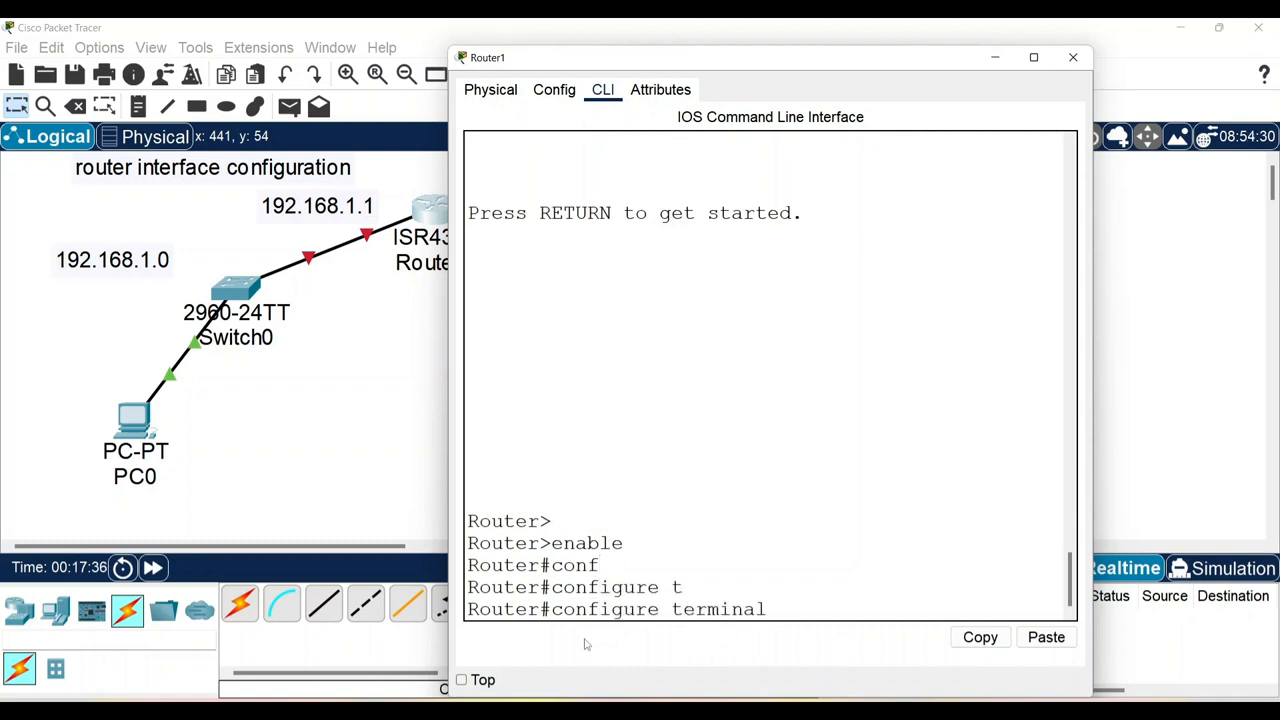
key("Return")
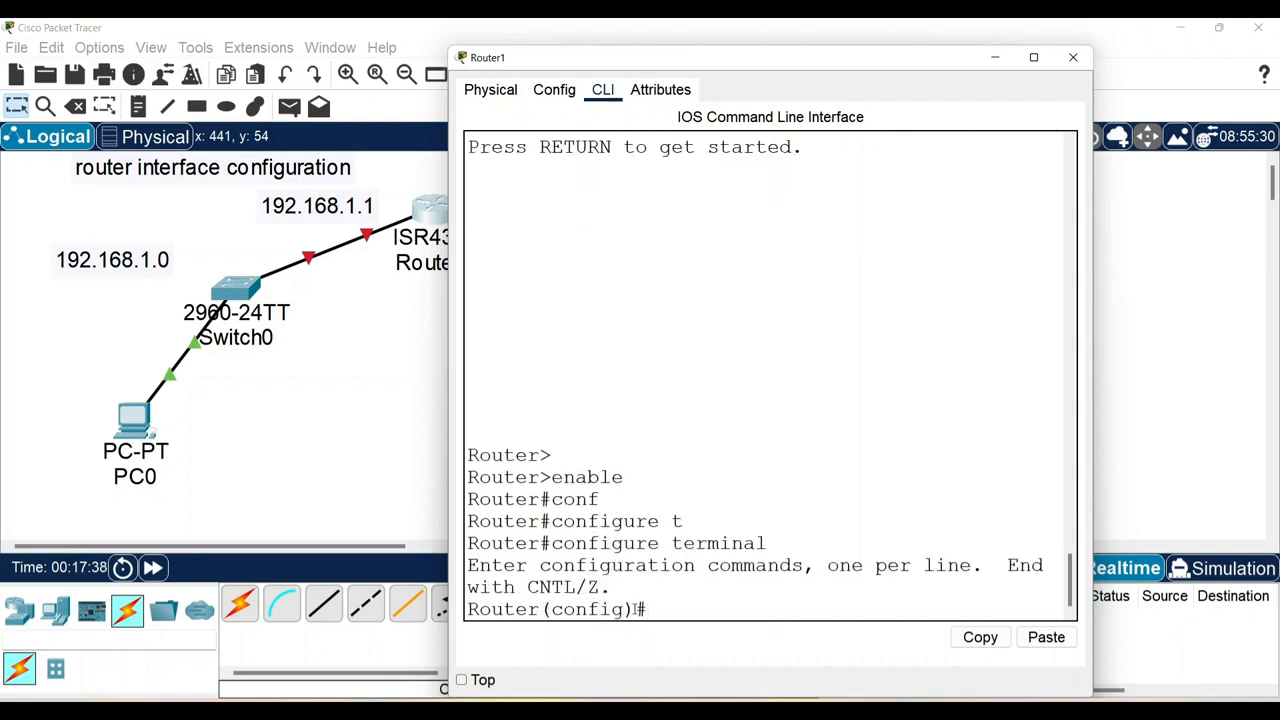
left_click_drag(541, 609, 654, 608)
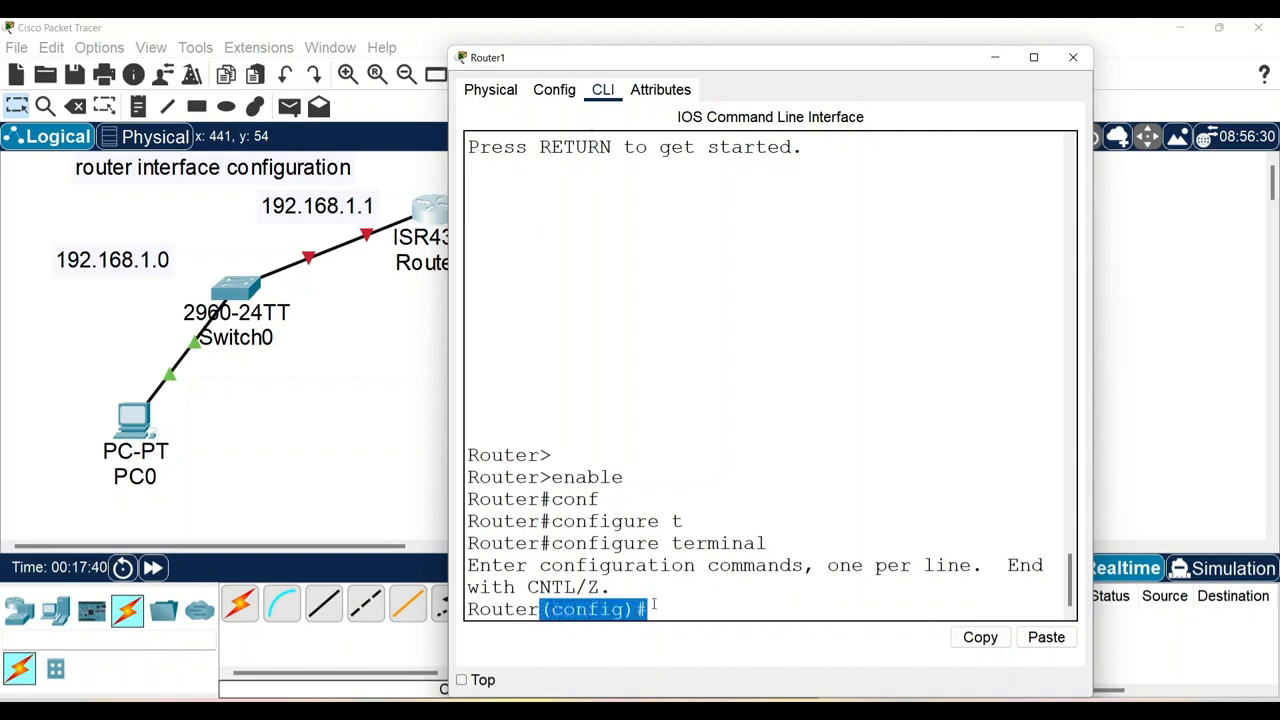
left_click(652, 608)
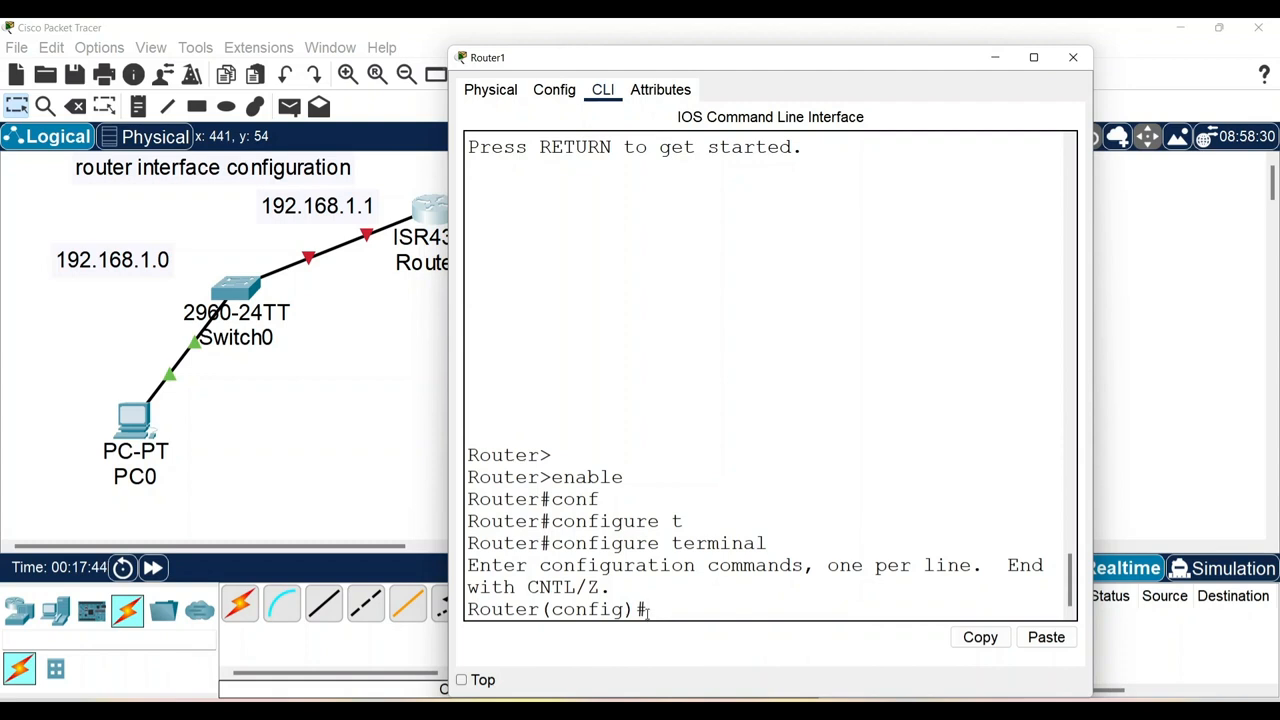
left_click_drag(648, 612, 541, 609)
left_click(666, 605)
Begin an interface fastEthernet command at Router1's configuration prompt
type("in")
type("t")
key("Tab")
type("fa")
key("Tab")
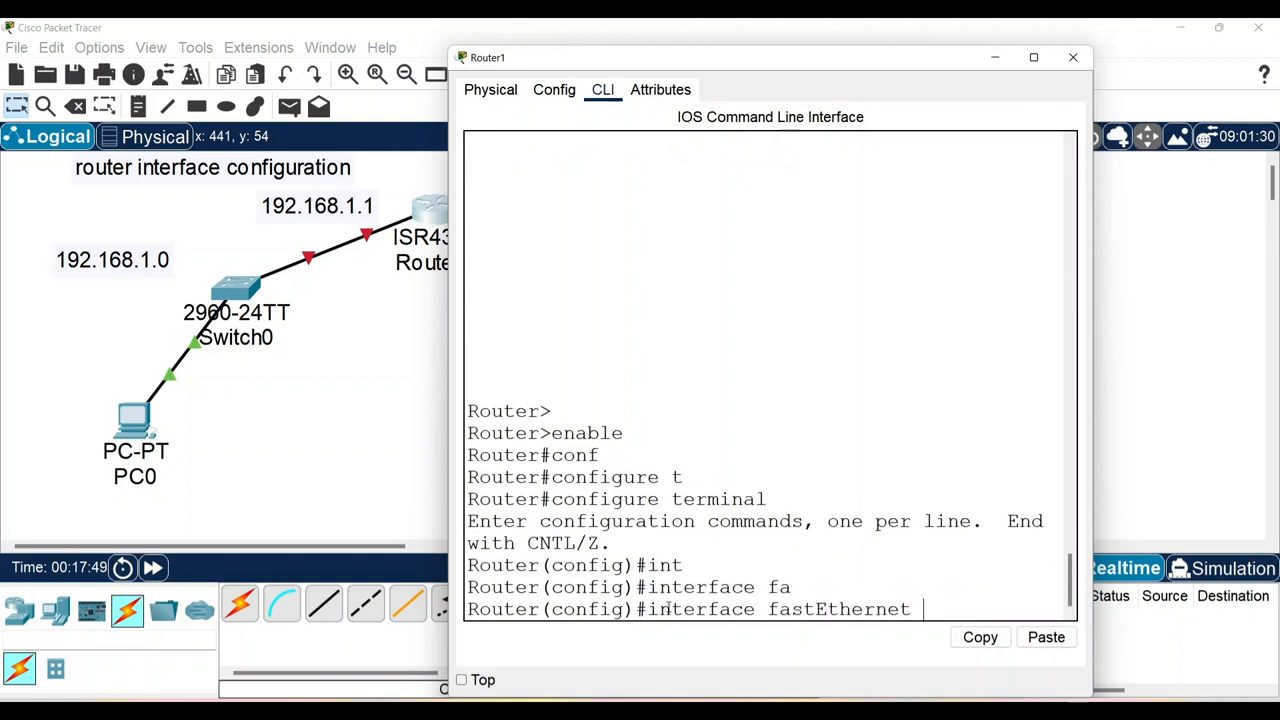
Check in the topology which Router1 port connects to Switch0 and return to Router1's command line
left_click(365, 373)
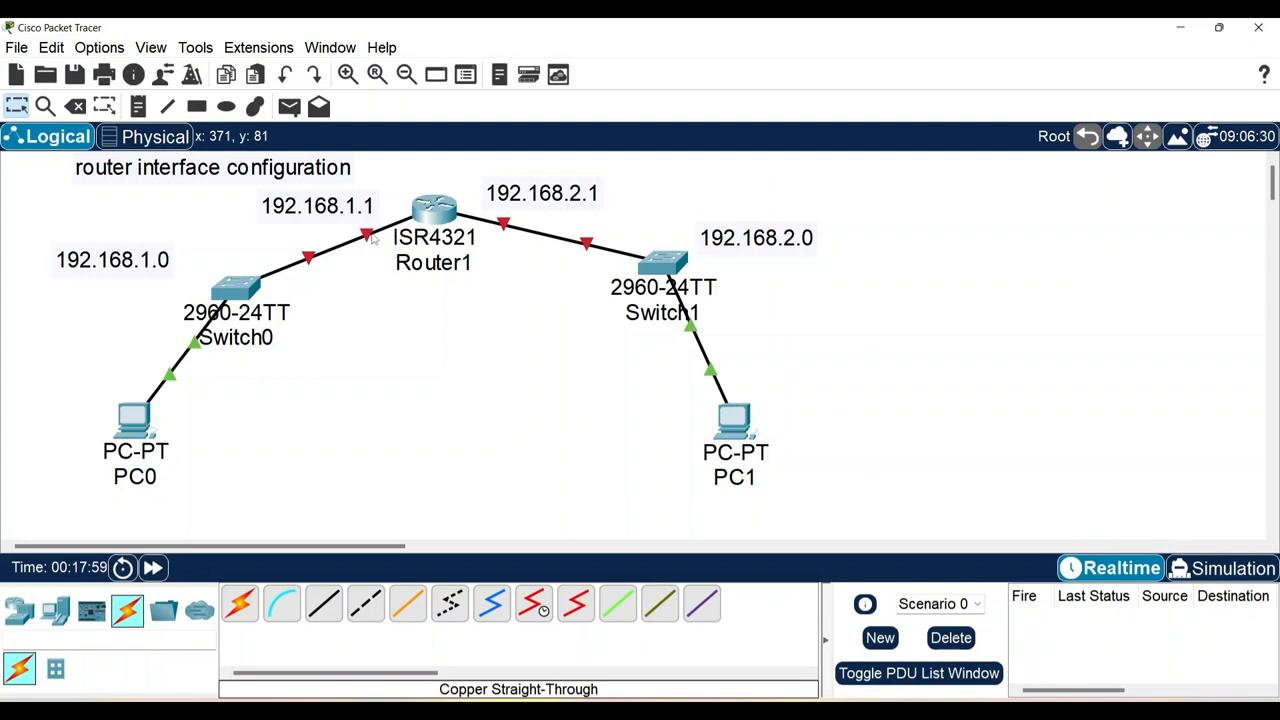
mouse_move(368, 235)
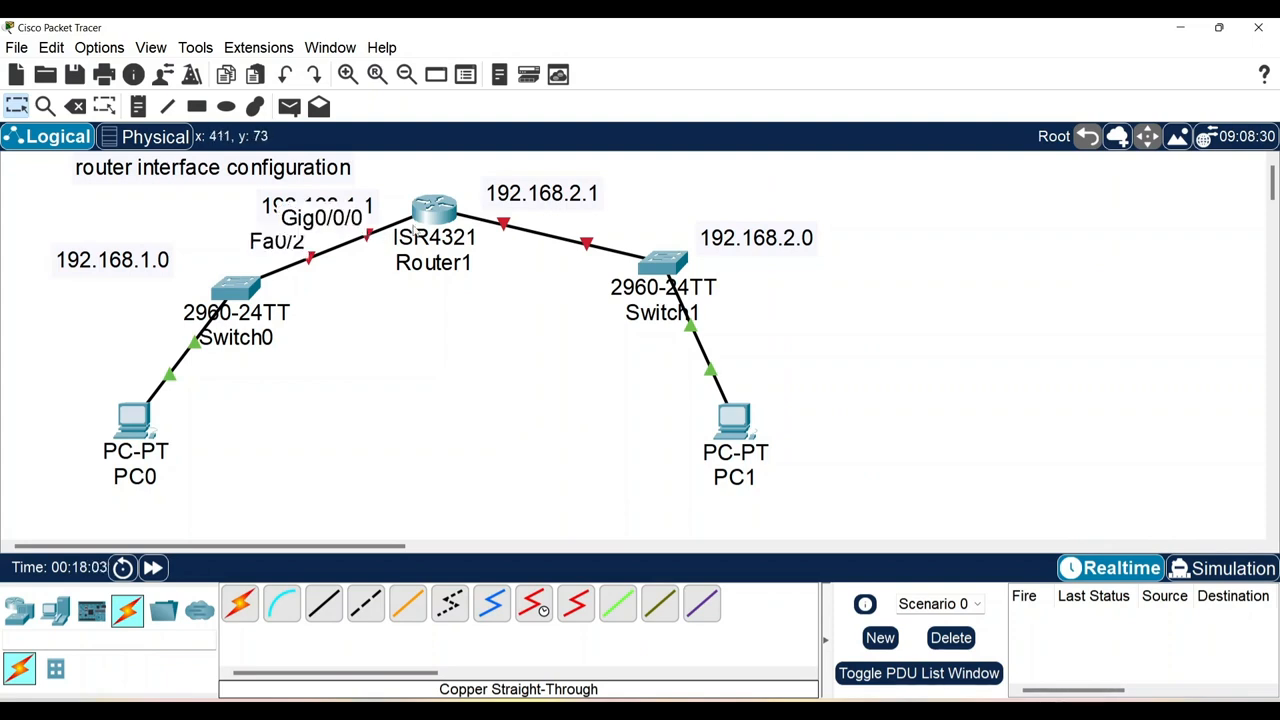
left_click(435, 212)
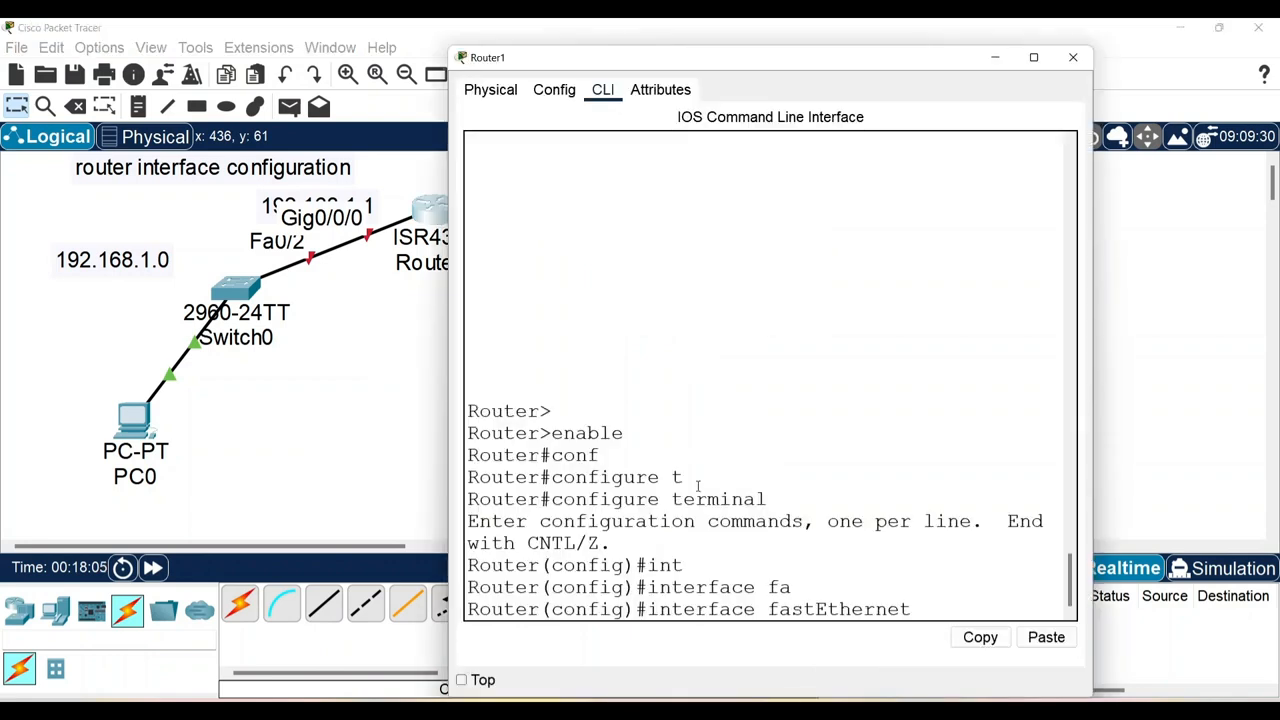
Replace fastEthernet in the pending interface command with gigabitEthernet 0/0/0
key("BackSpace")
key("BackSpace")
key("BackSpace")
key("BackSpace")
key("BackSpace")
key("BackSpace")
key("BackSpace")
key("BackSpace")
key("BackSpace")
key("BackSpace")
key("BackSpace")
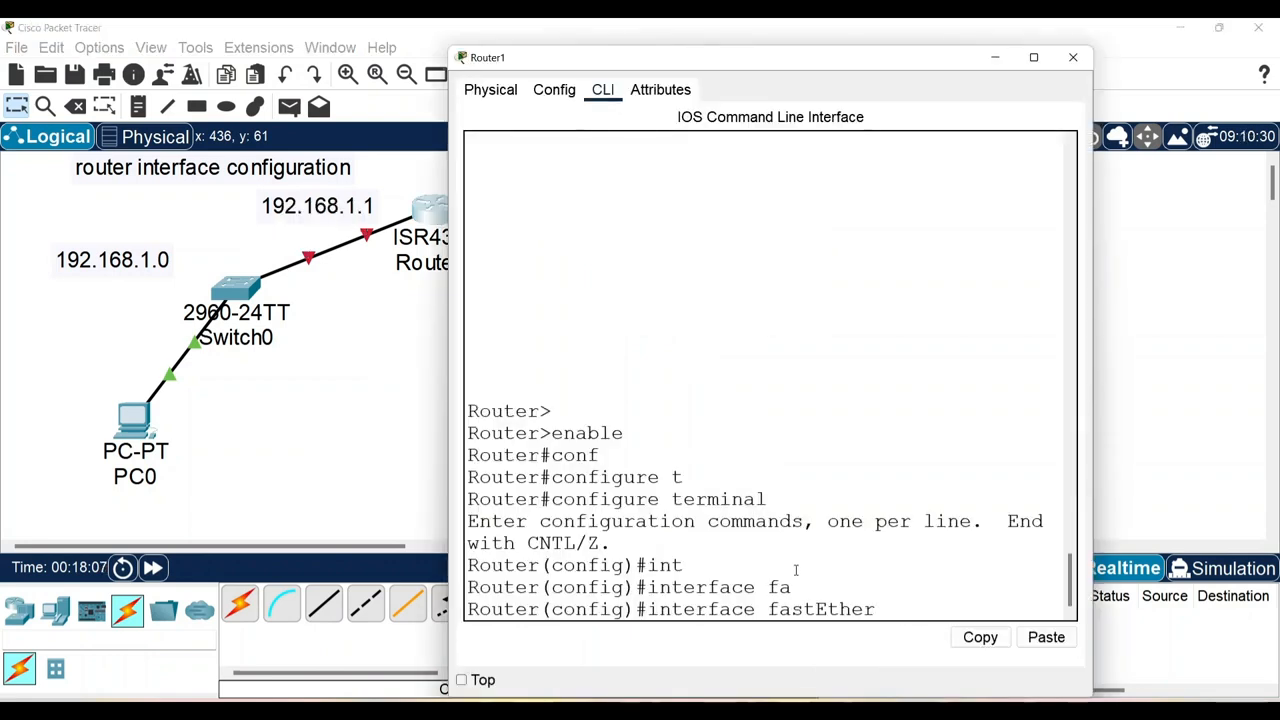
key("BackSpace")
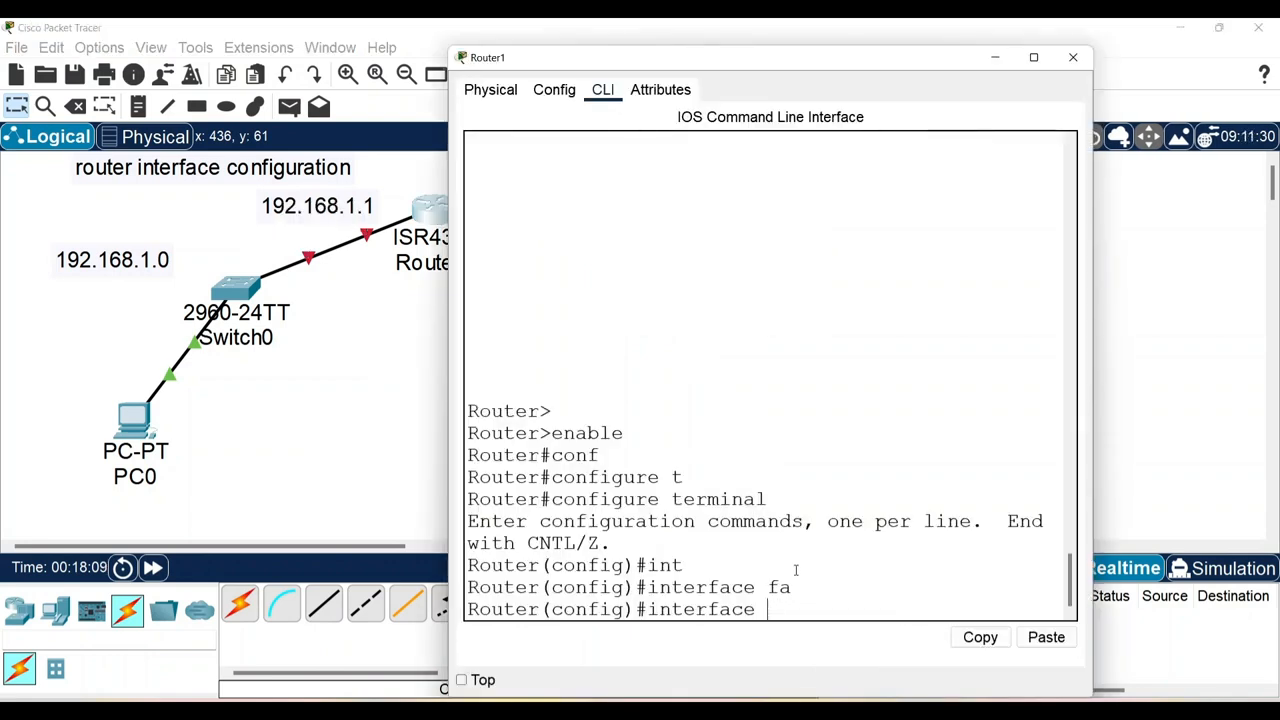
type("g")
key("Tab")
type("0/0/")
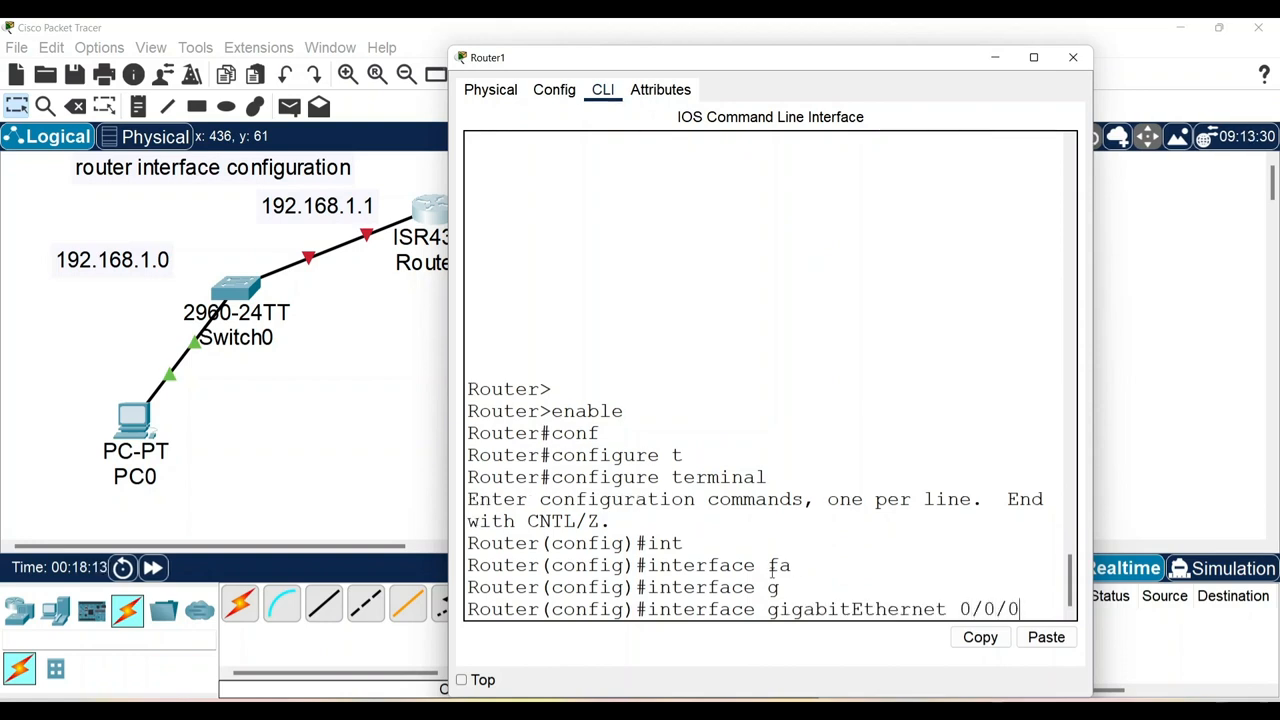
Check Router1's port toward Switch0 in the topology and enter interface configuration mode for gigabitEthernet 0/0/0
left_click(384, 402)
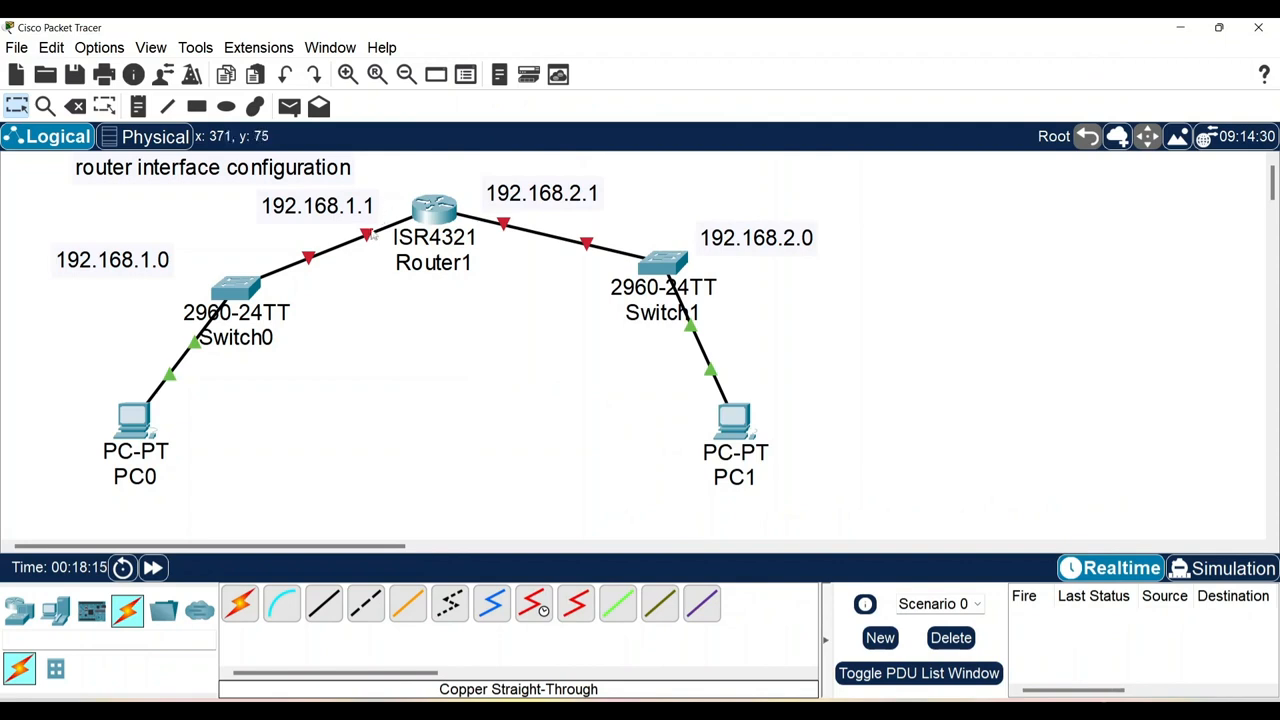
mouse_move(367, 235)
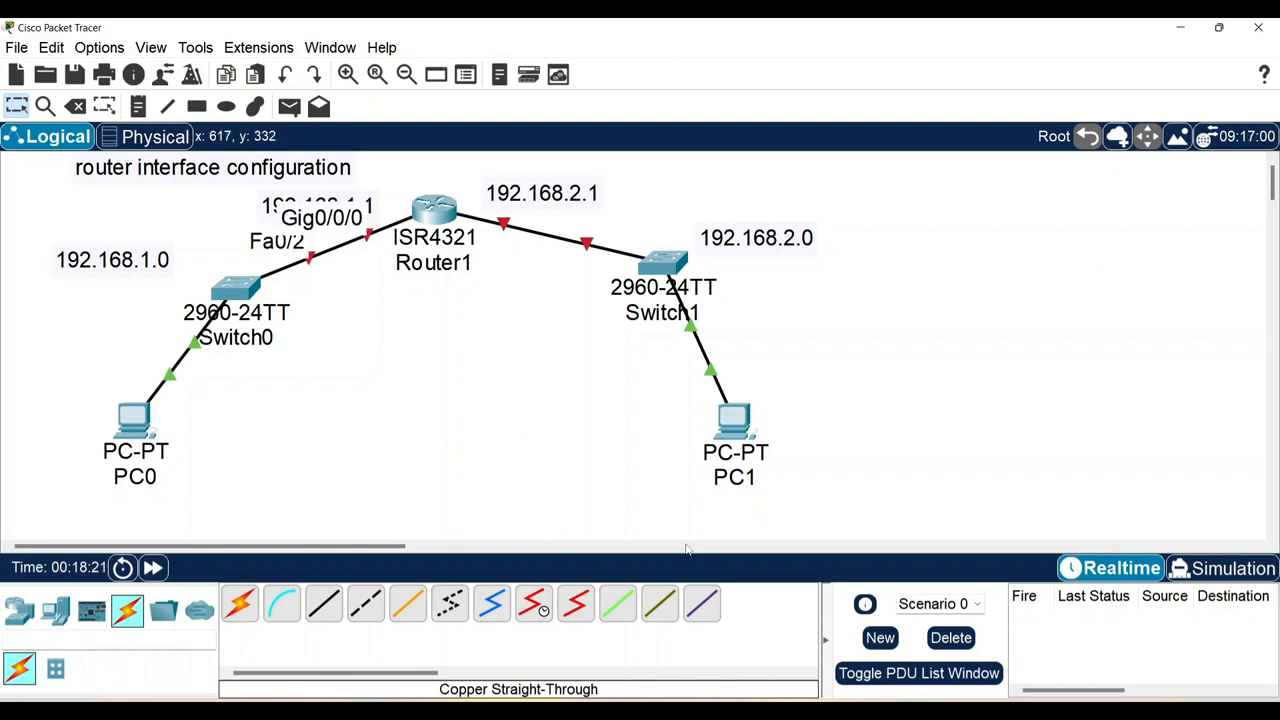
left_click(433, 200)
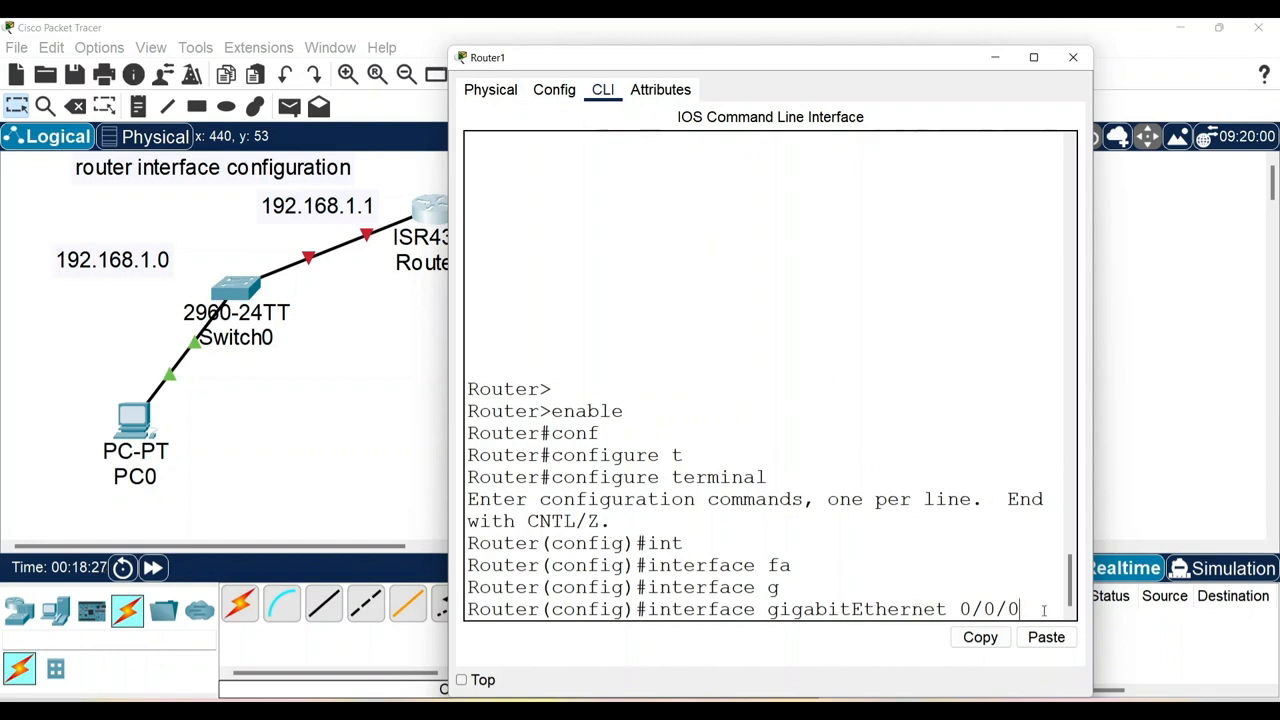
key("Return")
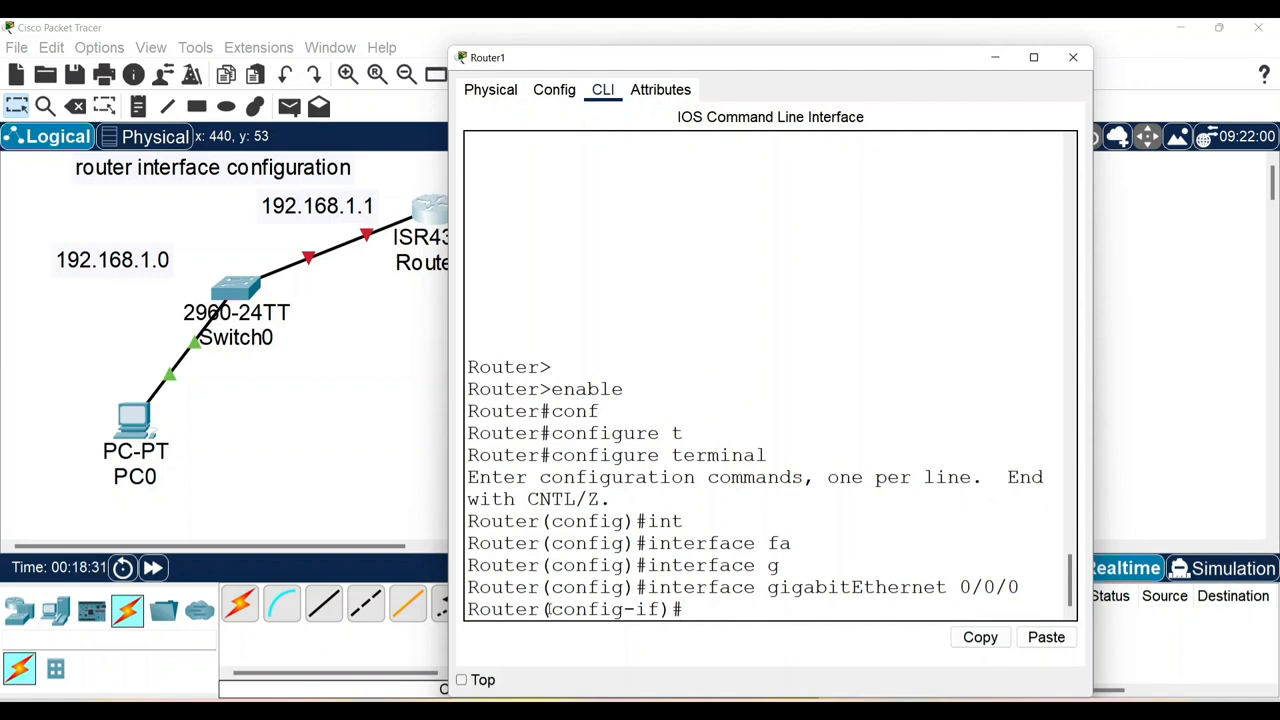
Assign IP address 192.168.1.1 with subnet mask 255.255.255.0 to Router1's gigabitEthernet 0/0/0 interface
left_click_drag(551, 609, 660, 609)
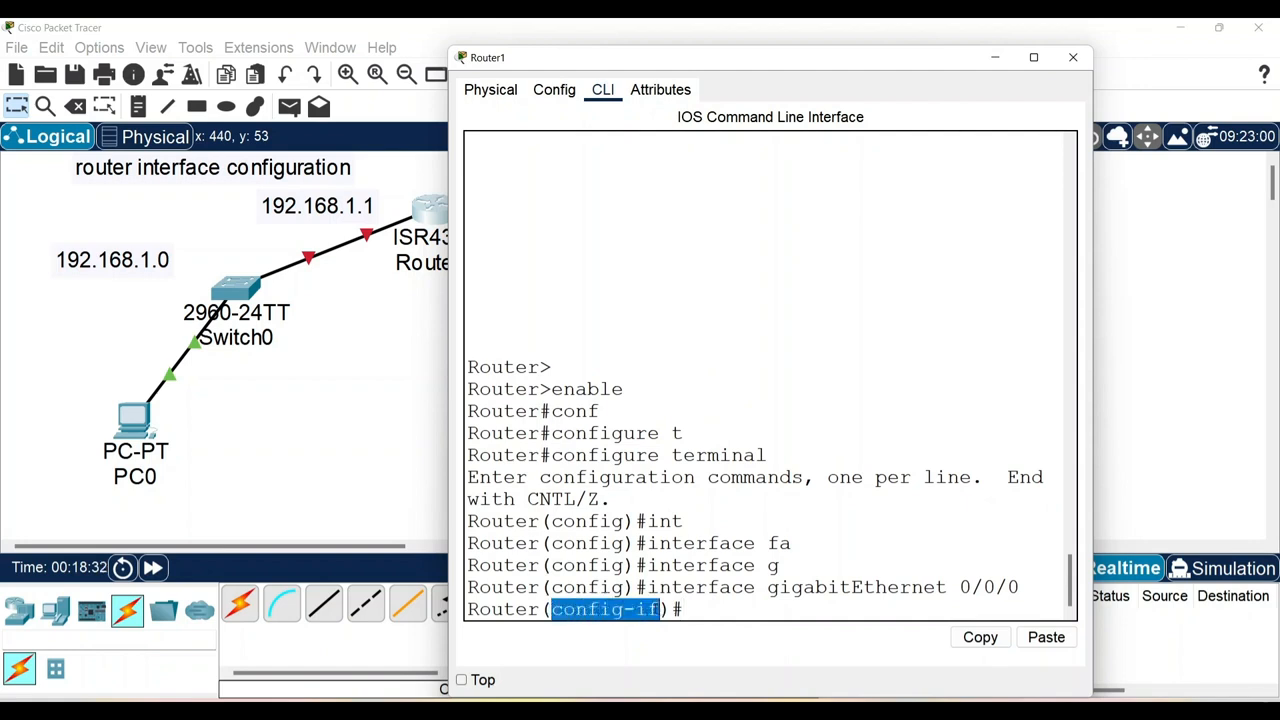
left_click(704, 613)
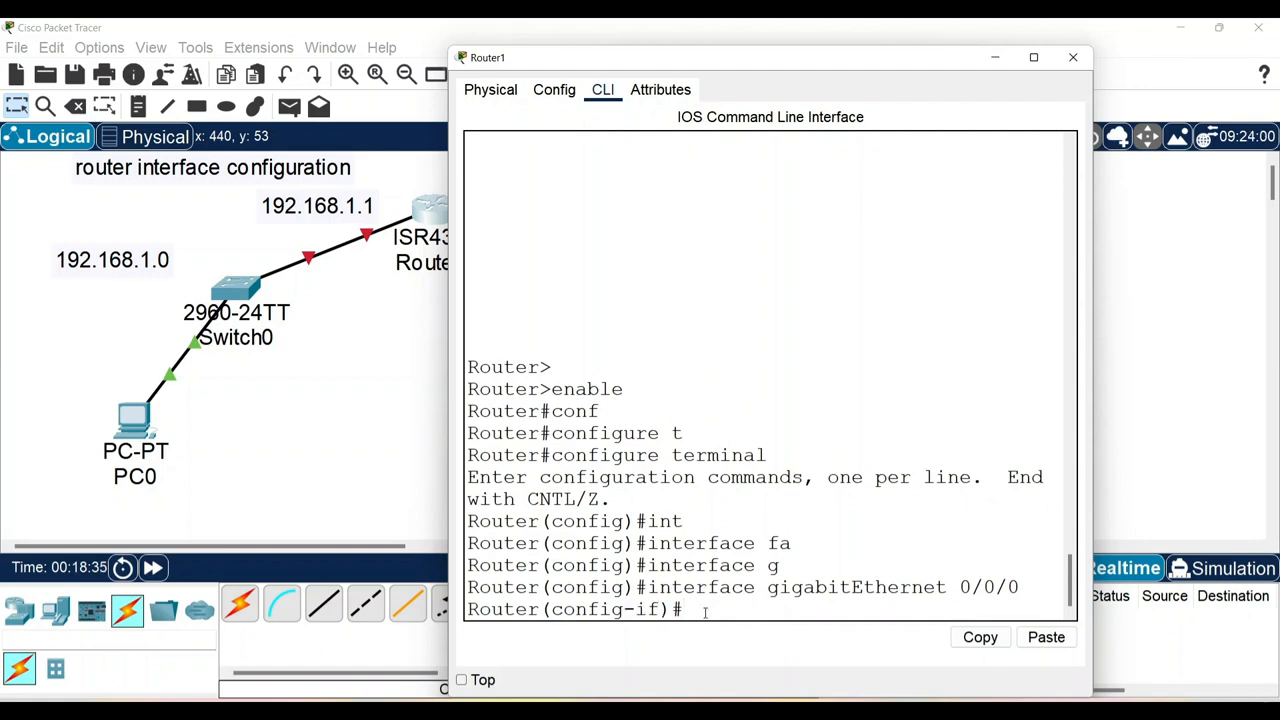
type("ip  ad")
key("Tab")
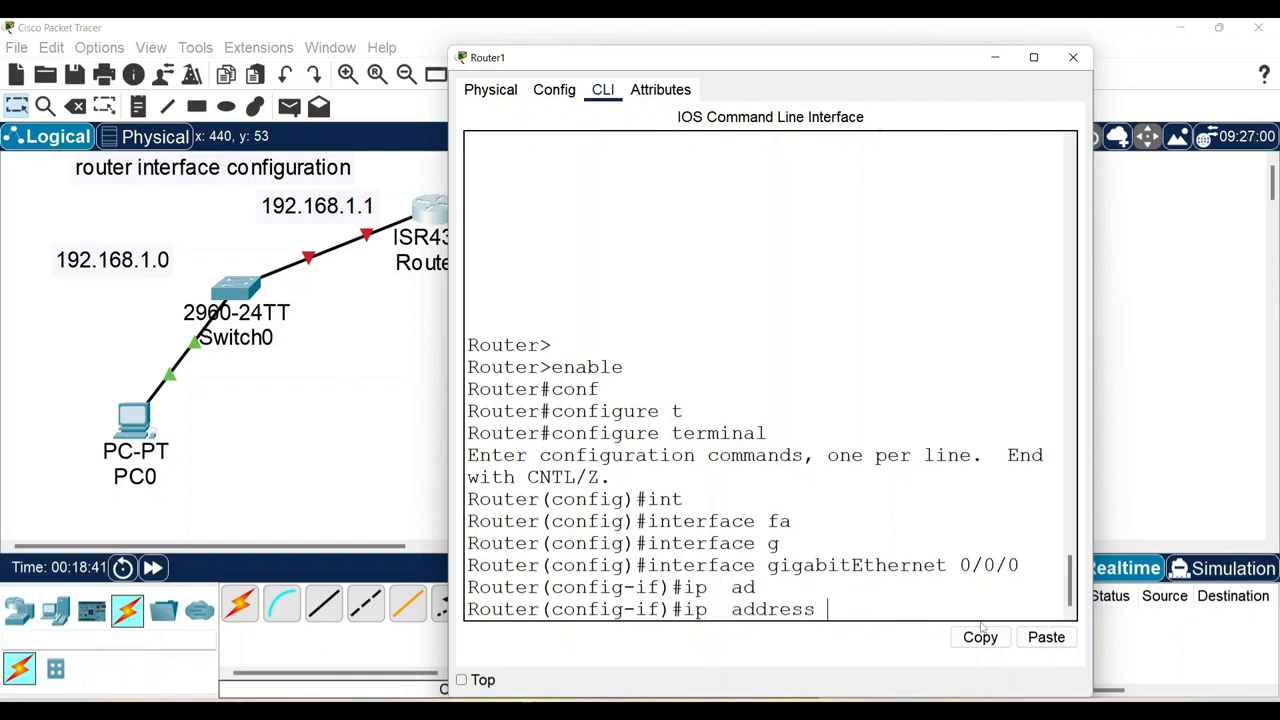
type("192.168")
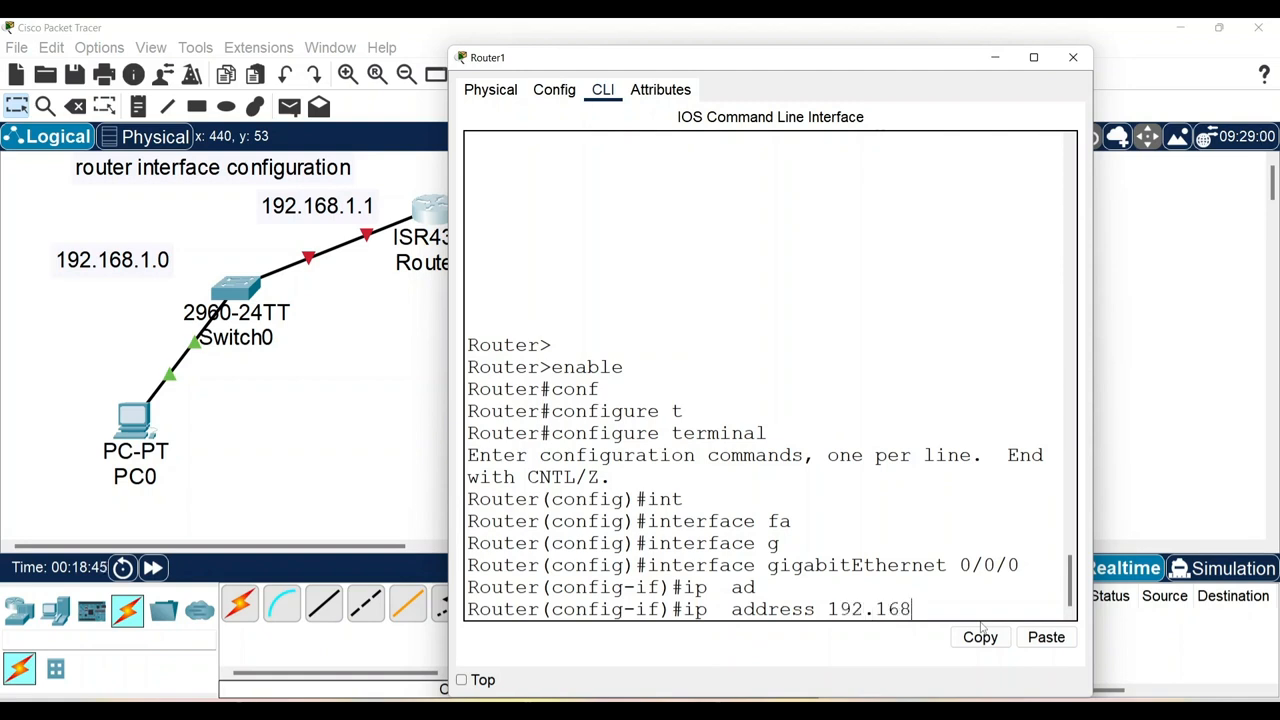
type(".1.1 255.255")
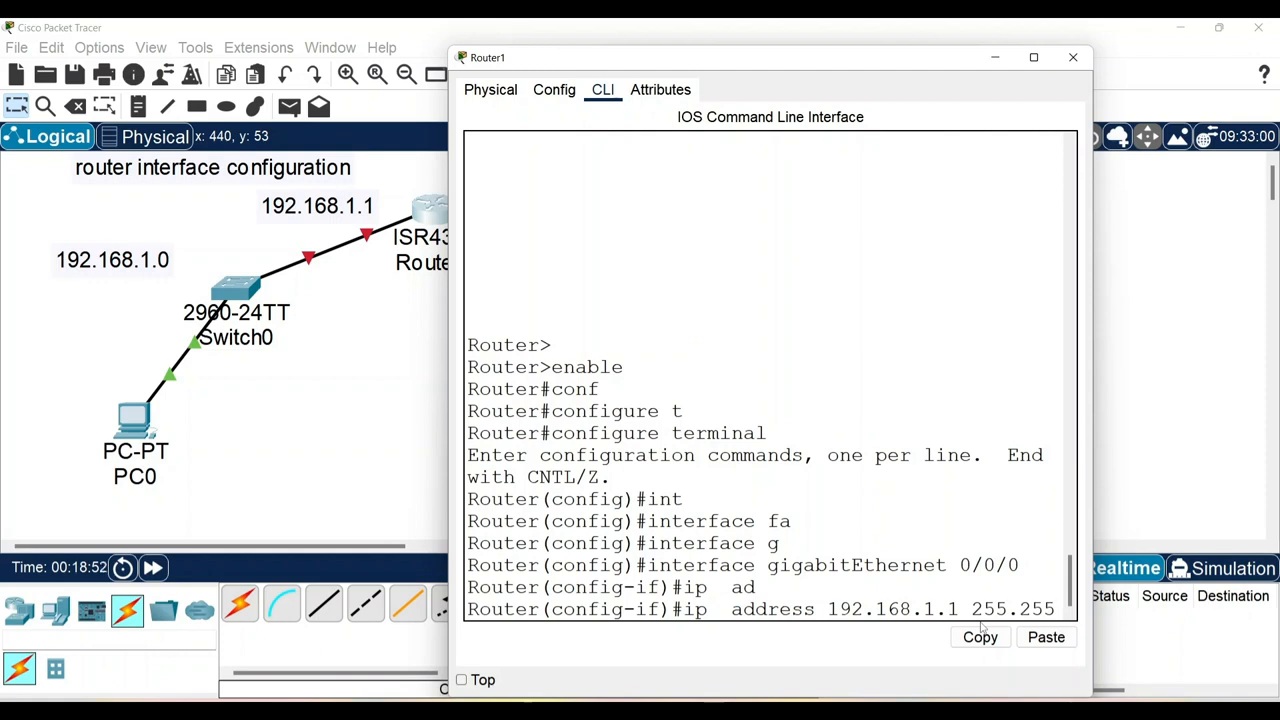
type(".")
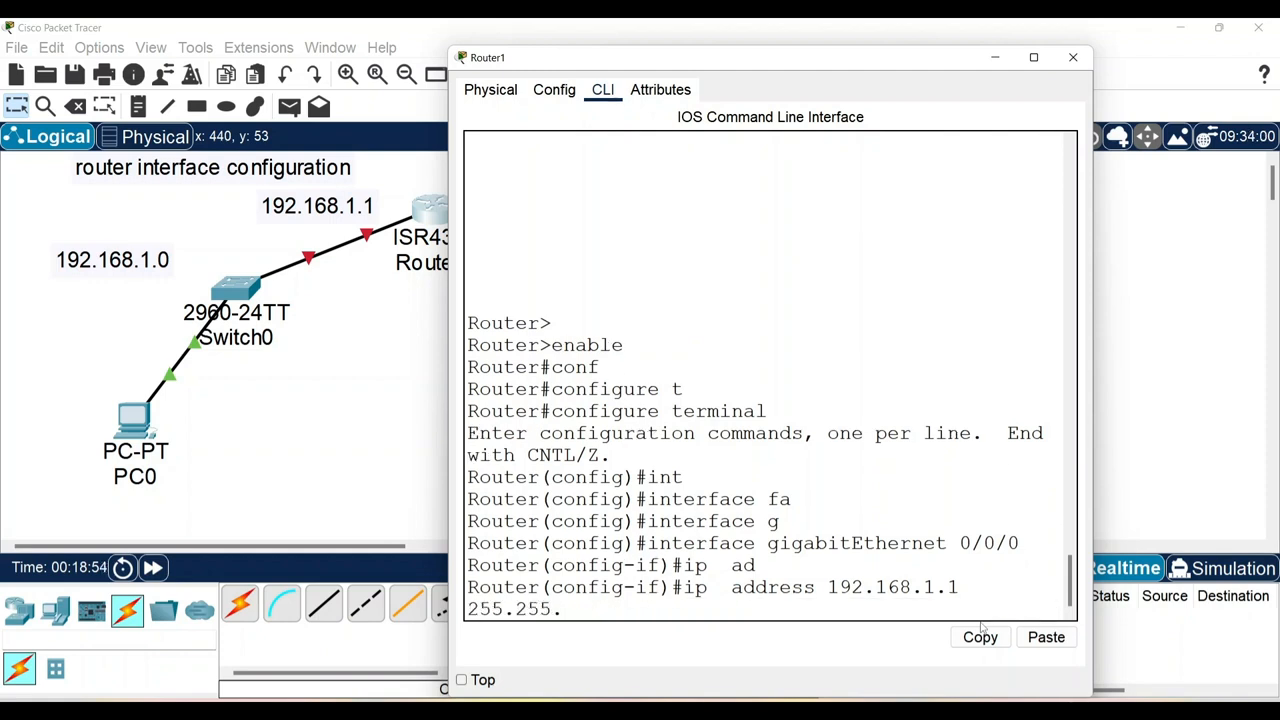
type("255.0")
key("Return")
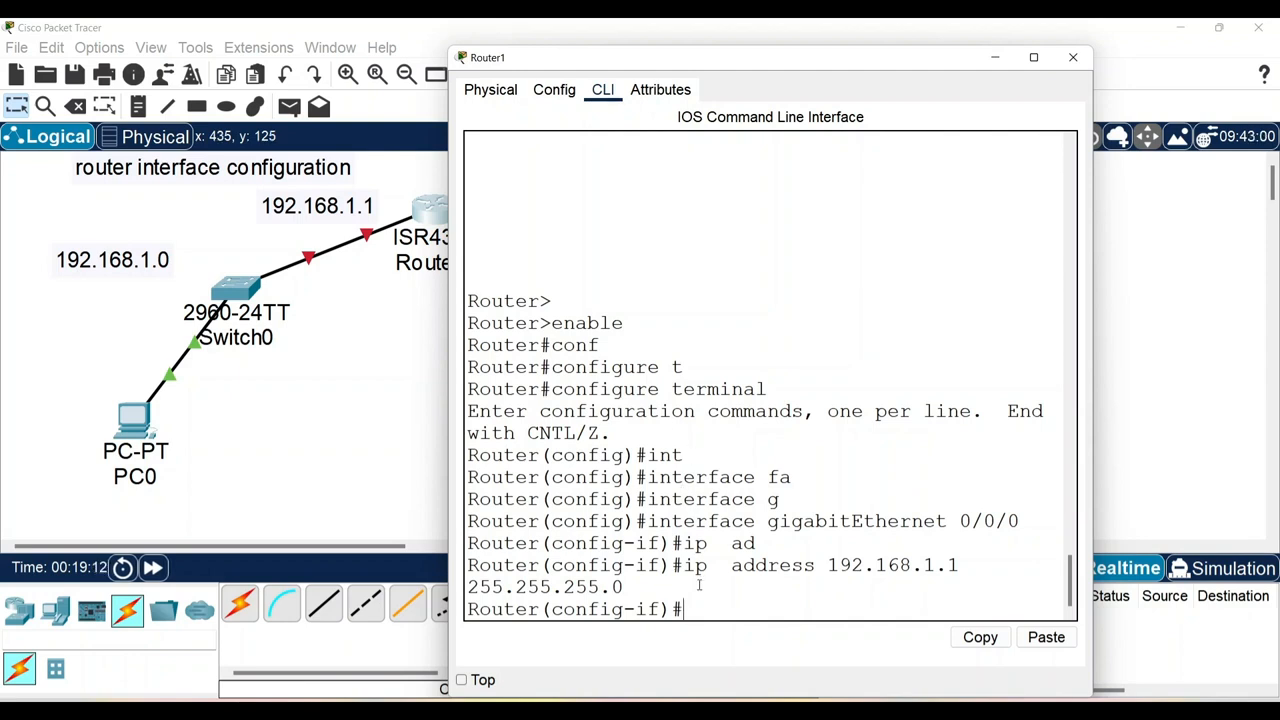
Enable gigabitEthernet 0/0/0 with no shutdown, and check the router's links in the topology before returning to its command line
type("no sh")
key("Tab")
key("Return")
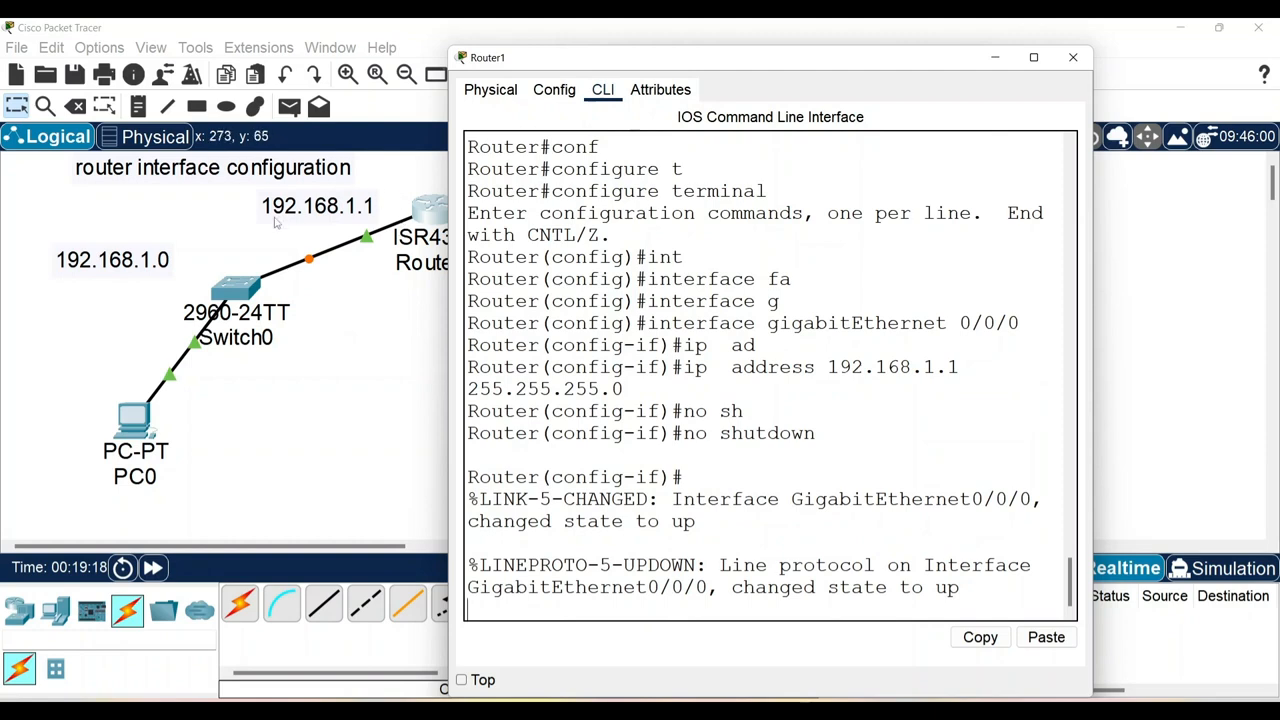
key("Return")
key("Return")
key("Return")
key("Return")
key("Return")
key("Return")
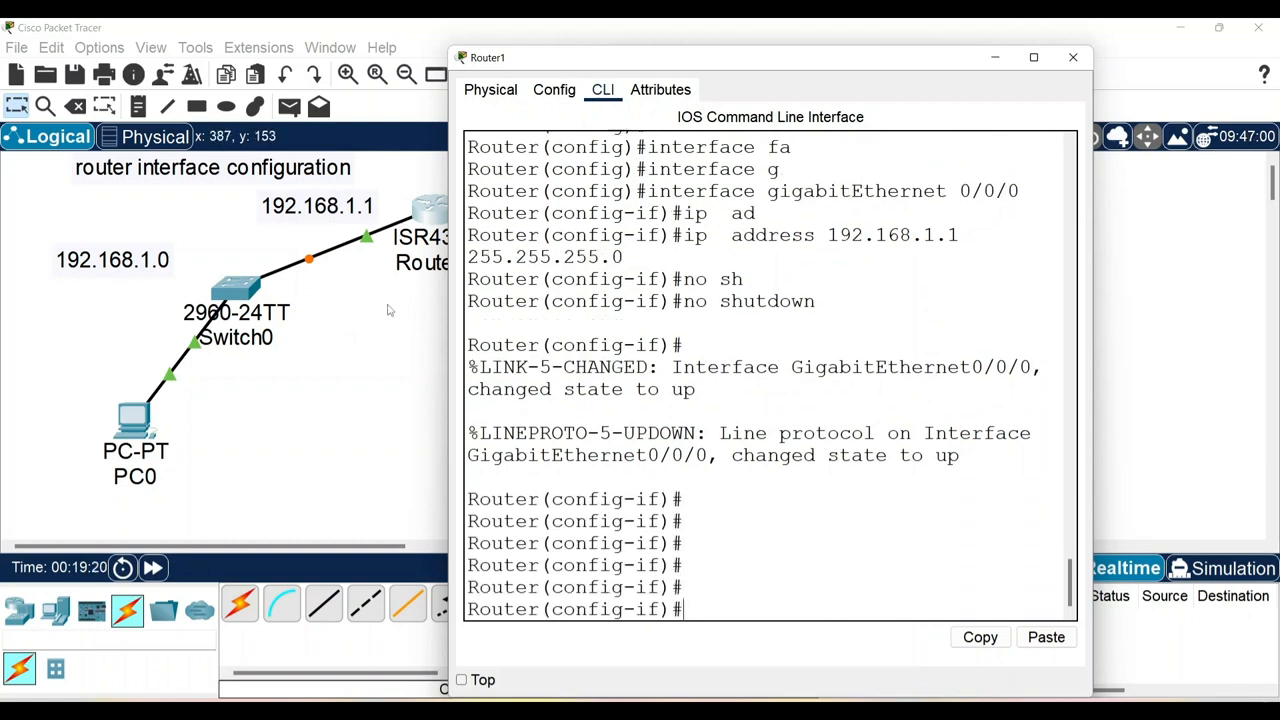
left_click(995, 57)
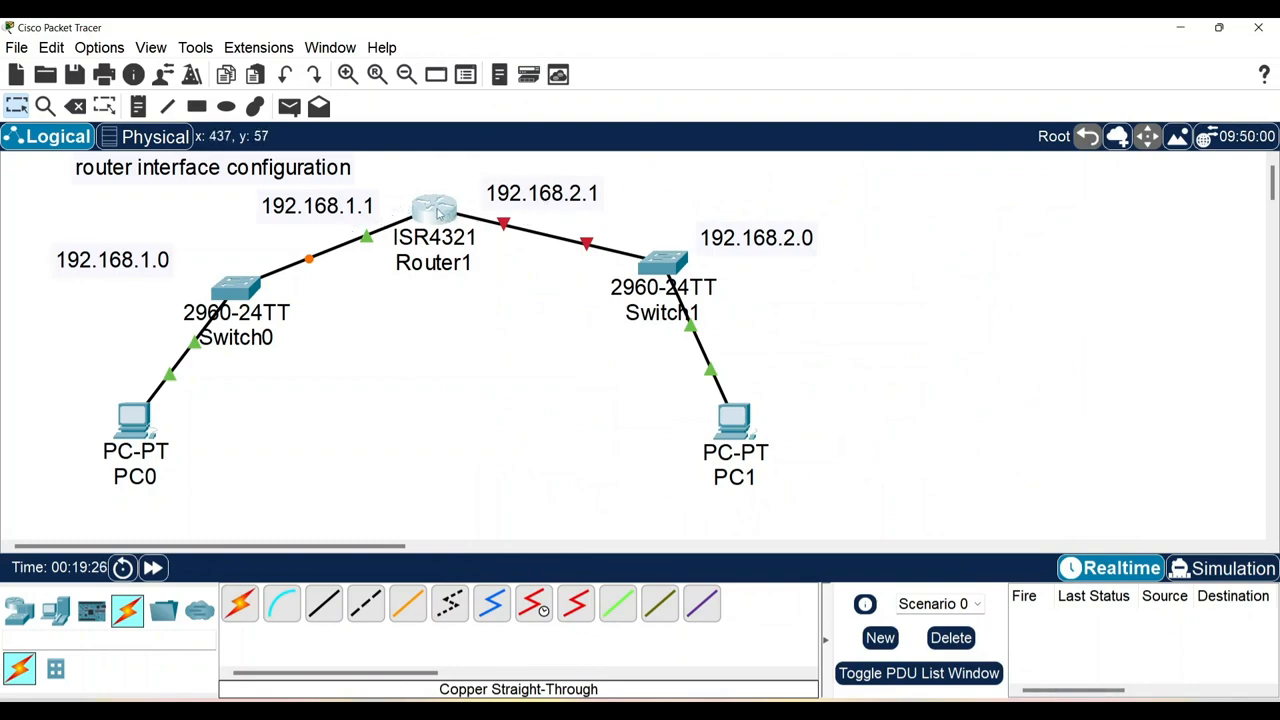
left_click(436, 212)
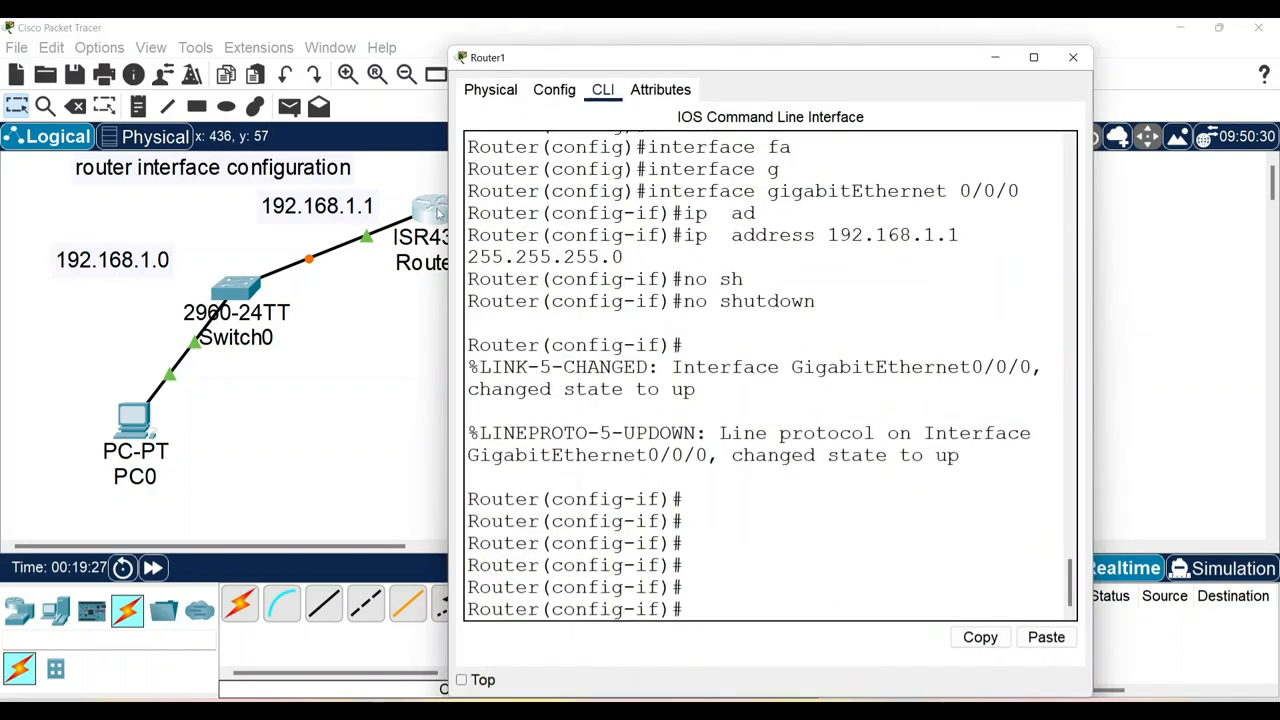
Exit to Router1's global configuration mode and begin an interface command
left_click_drag(688, 609, 539, 603)
left_click(722, 614)
type("exit")
key("Return")
key("Return")
key("Return")
key("Return")
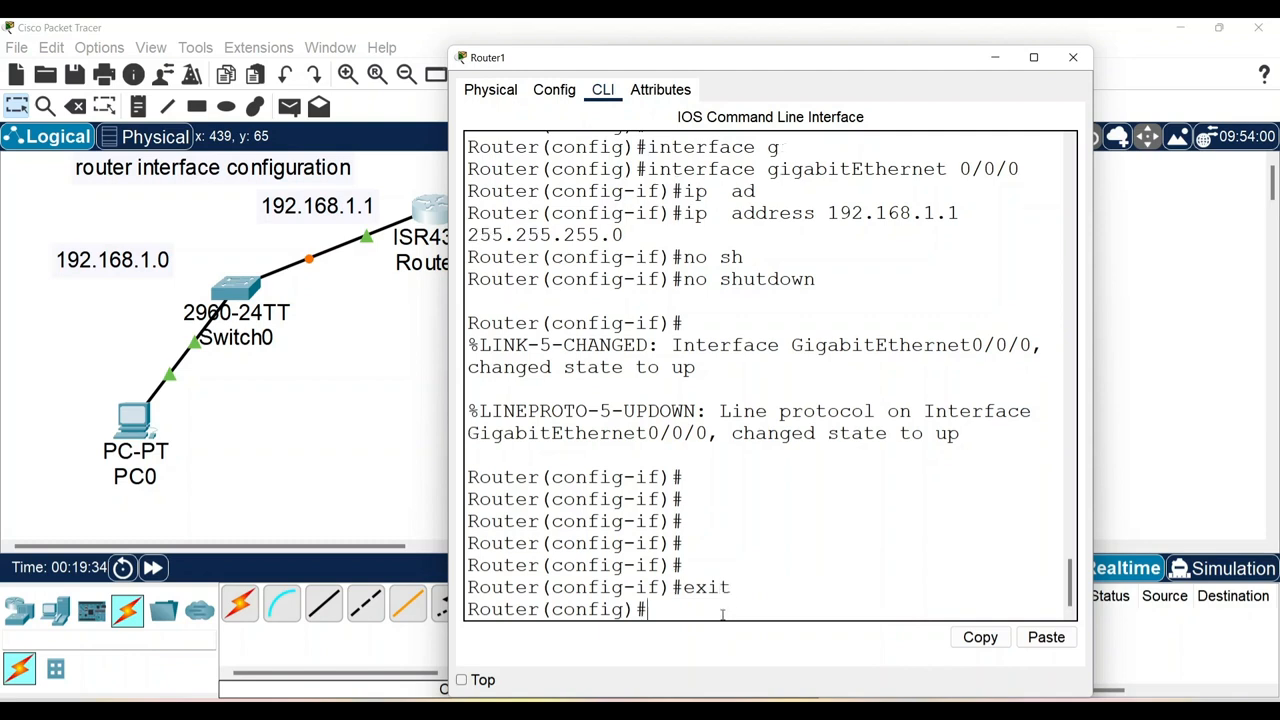
left_click_drag(683, 609, 540, 609)
left_click(668, 613)
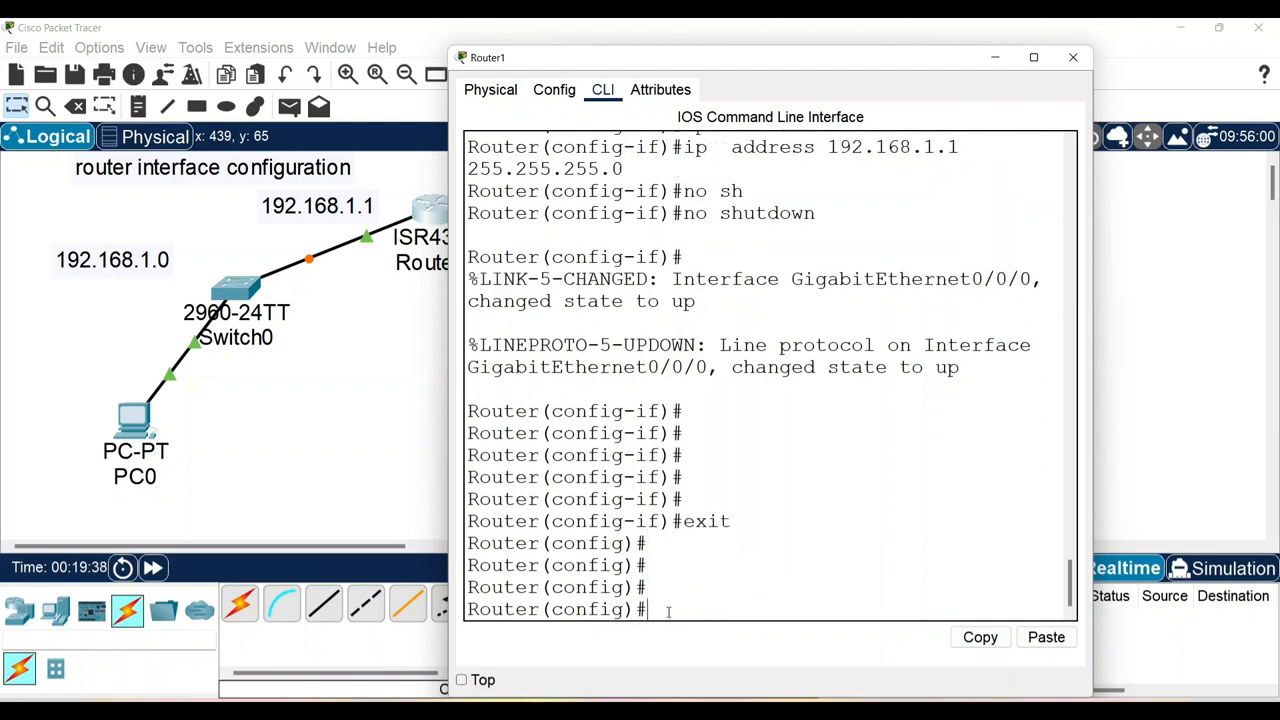
type("in")
key("Tab")
type("f")
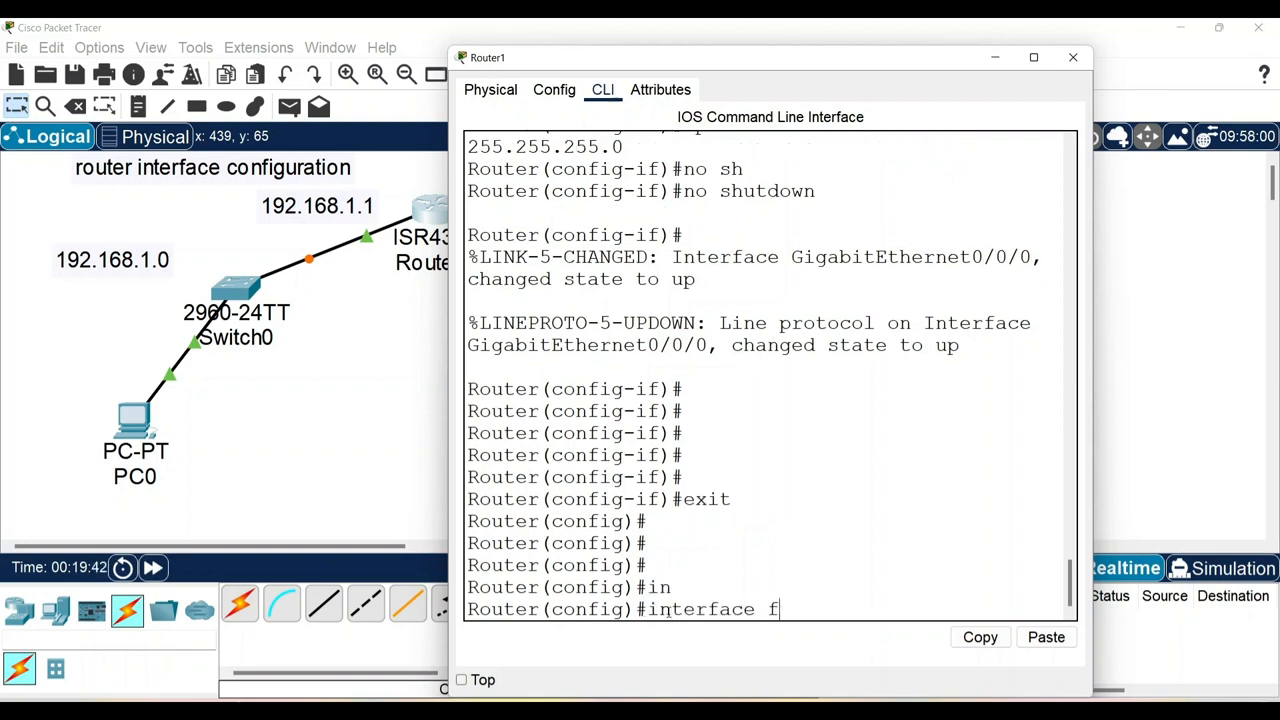
key("Tab")
key("BackSpace")
key("BackSpace")
key("BackSpace")
key("BackSpace")
key("BackSpace")
key("BackSpace")
key("BackSpace")
key("BackSpace")
key("BackSpace")
key("BackSpace")
key("BackSpace")
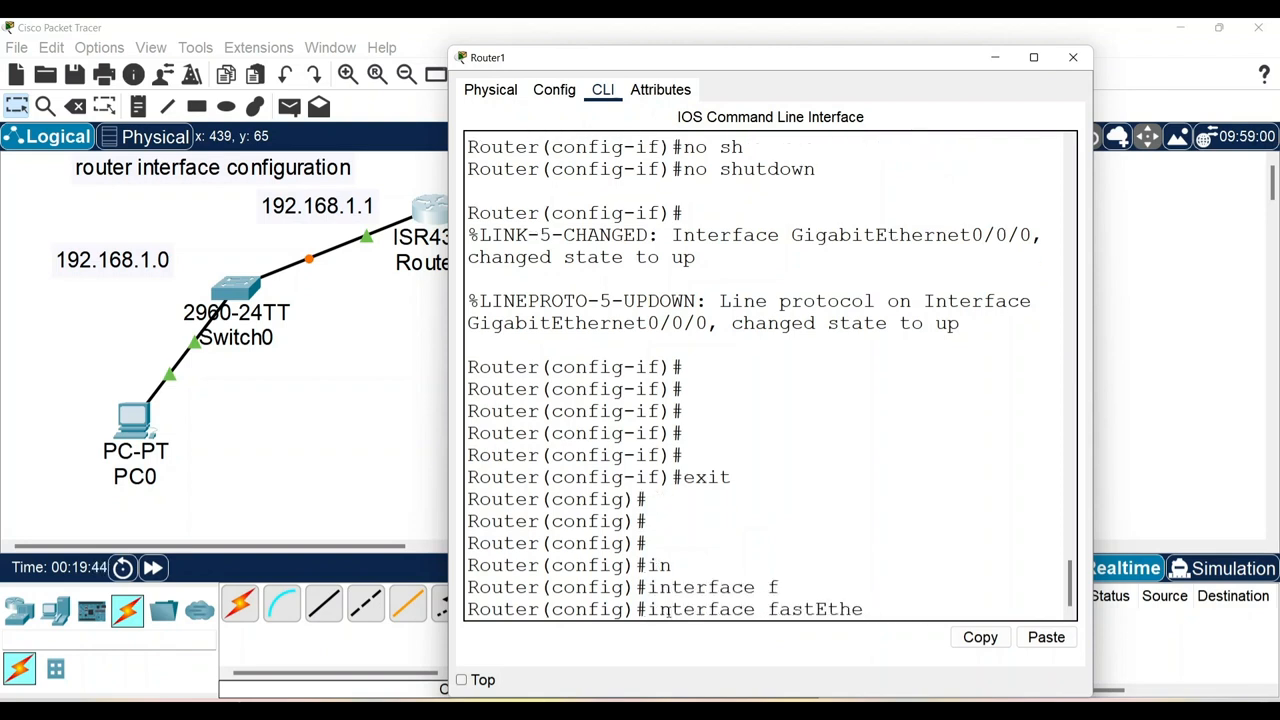
key("BackSpace")
key("BackSpace")
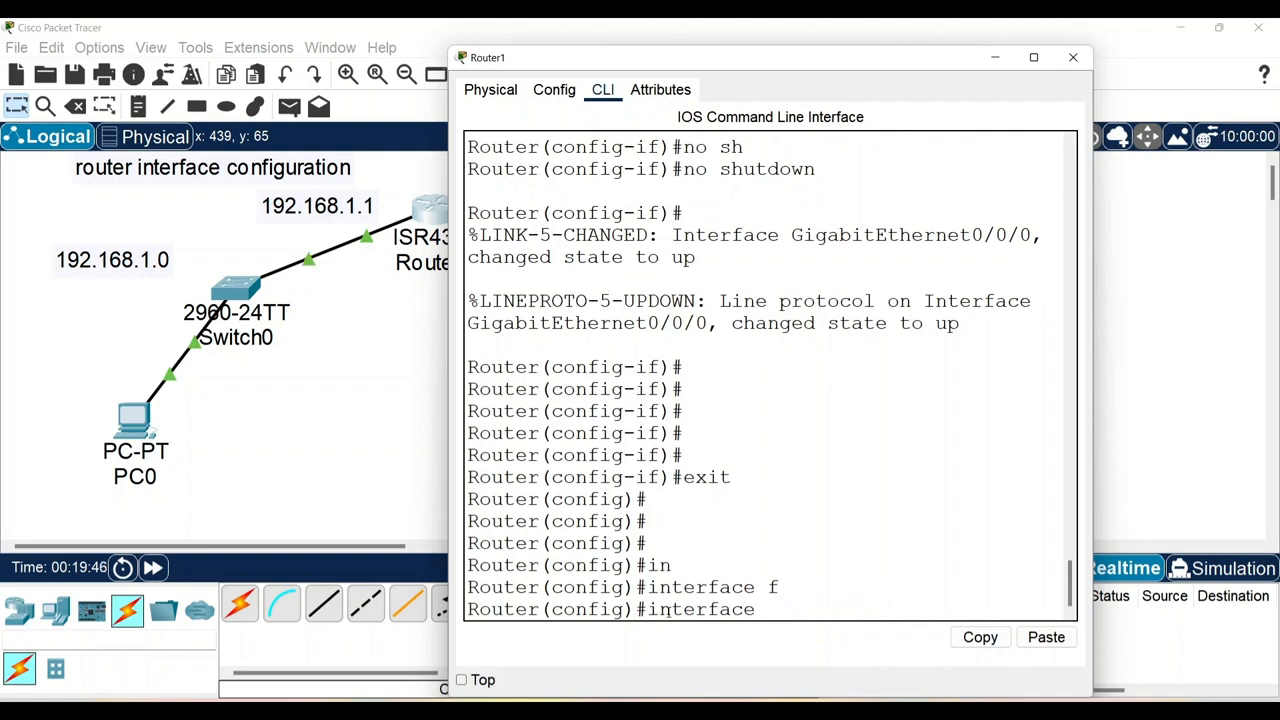
Check Router1's port toward Switch1 in the topology and enter interface configuration mode for gigabitEthernet 0/0/1
type("g")
key("Tab")
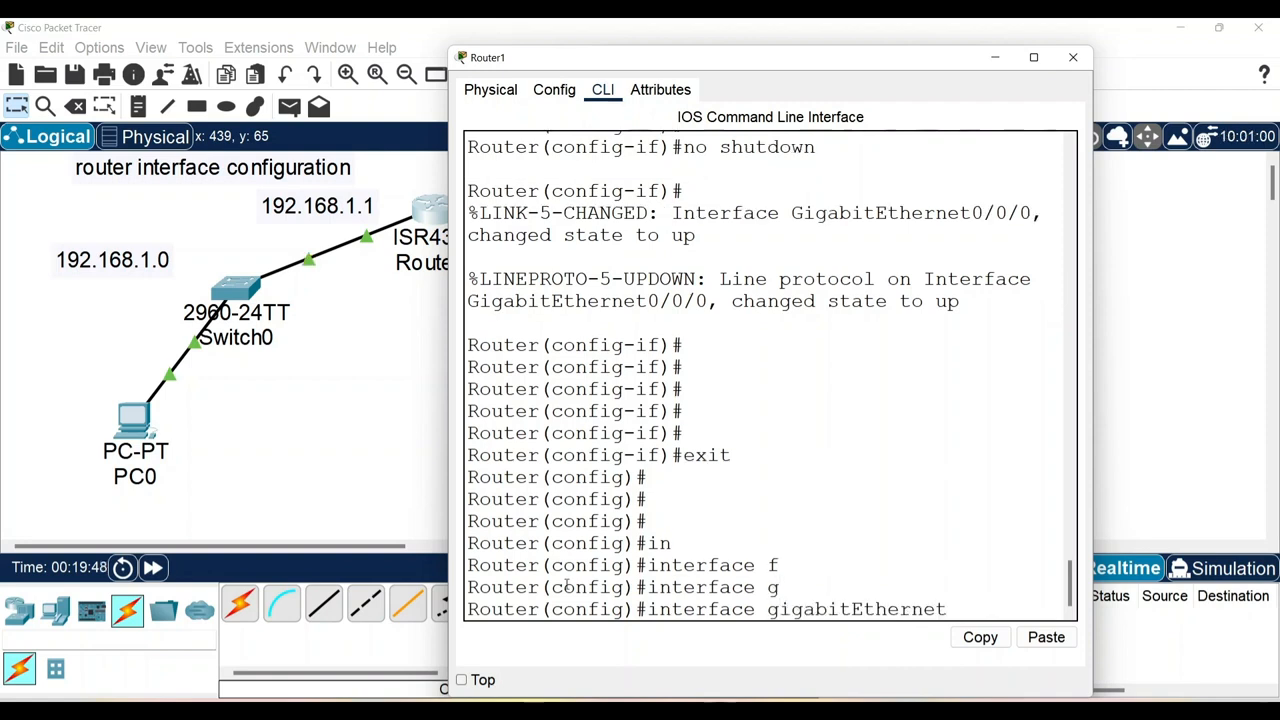
left_click(389, 364)
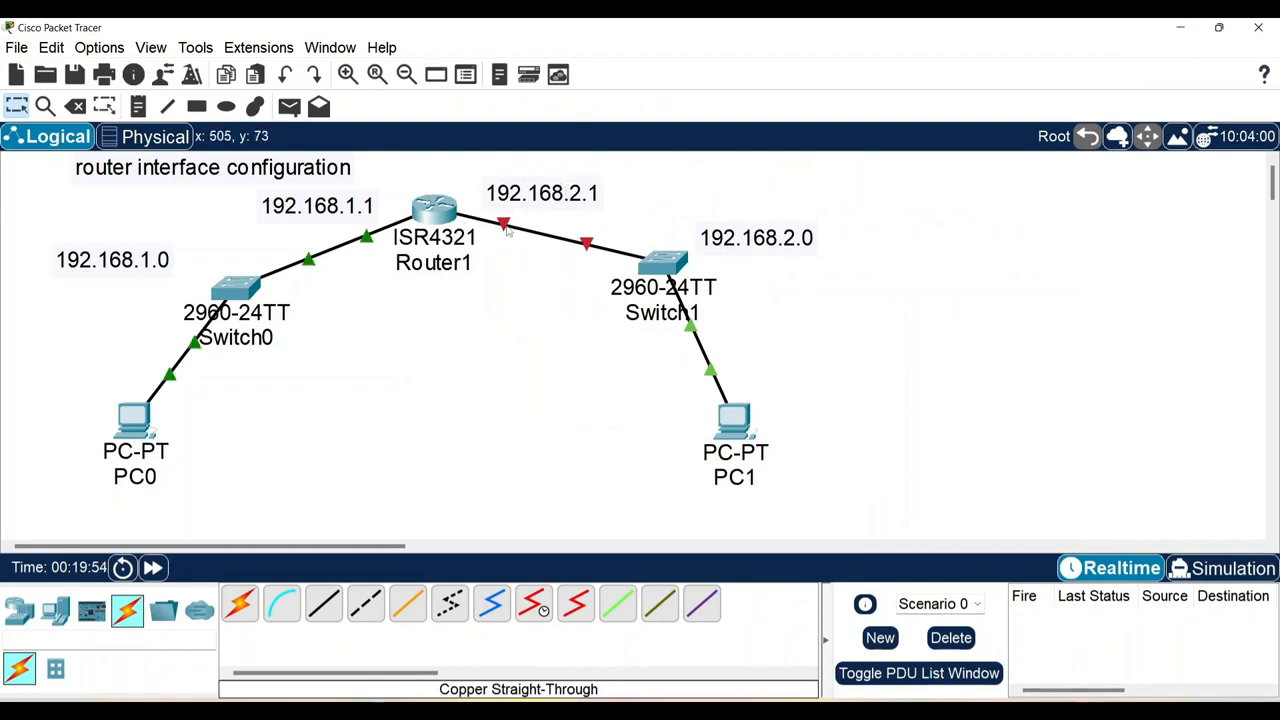
mouse_move(507, 230)
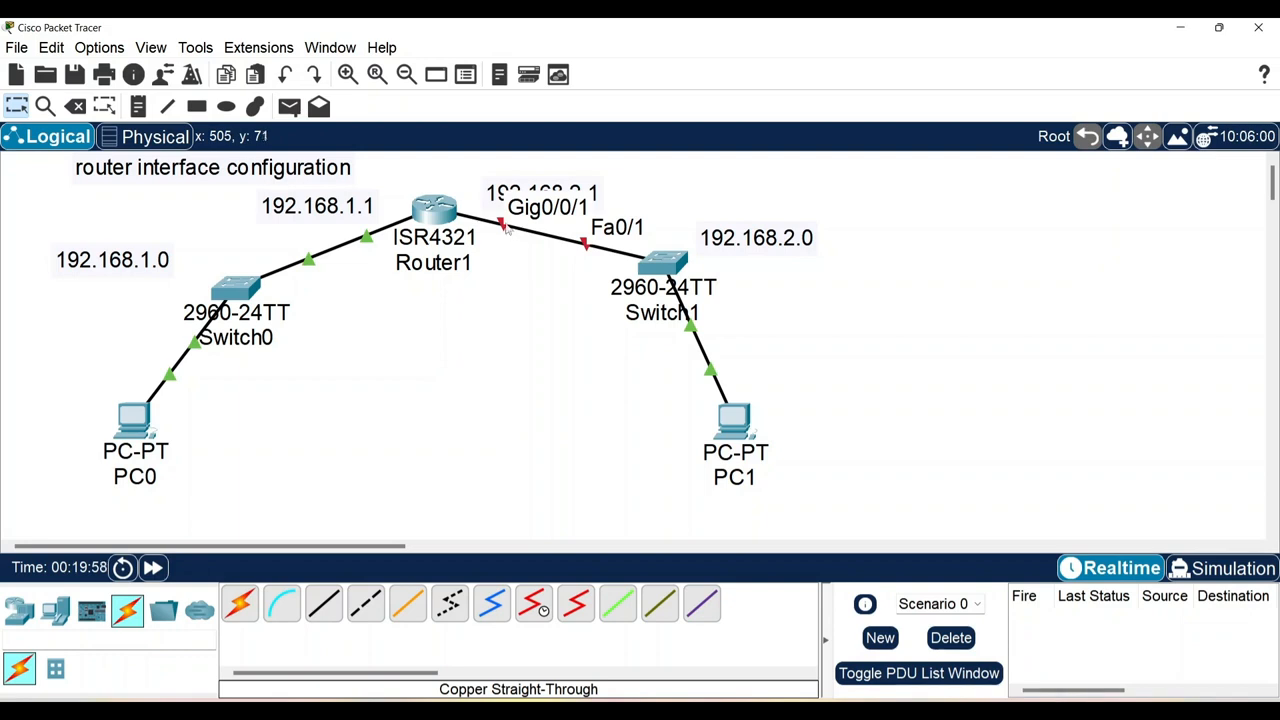
left_click(435, 210)
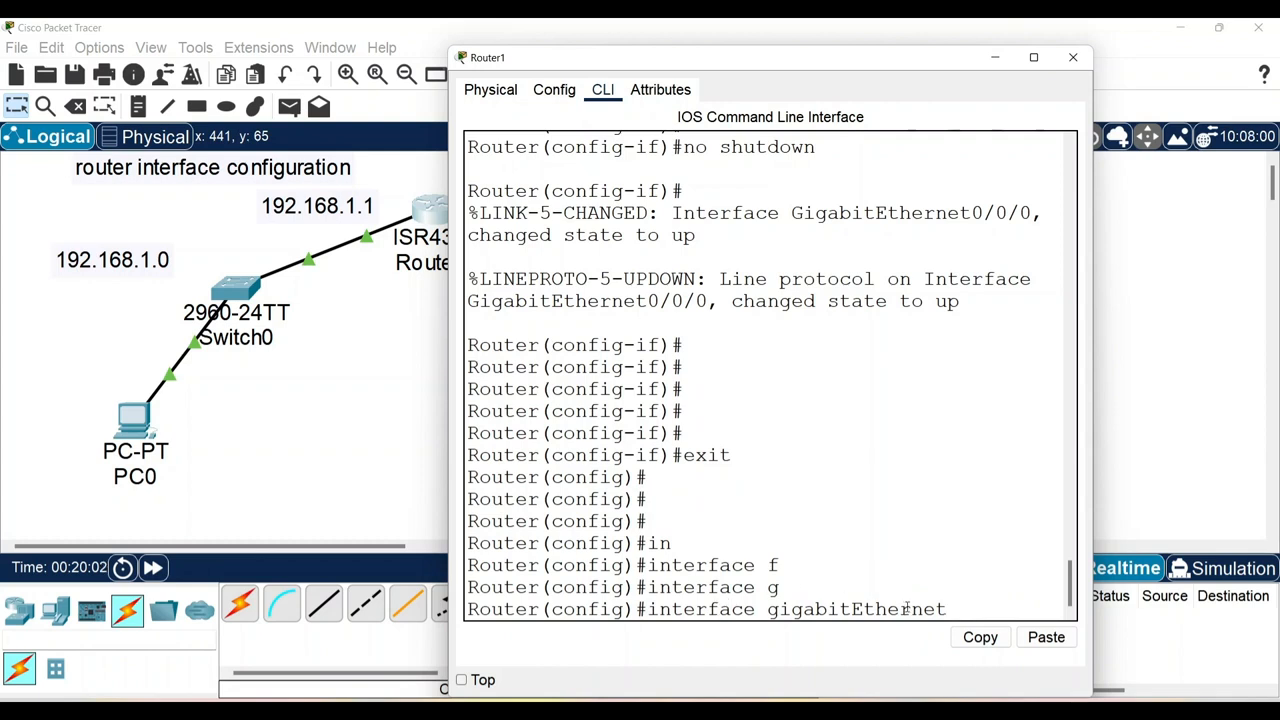
type("0/0/1")
key("Return")
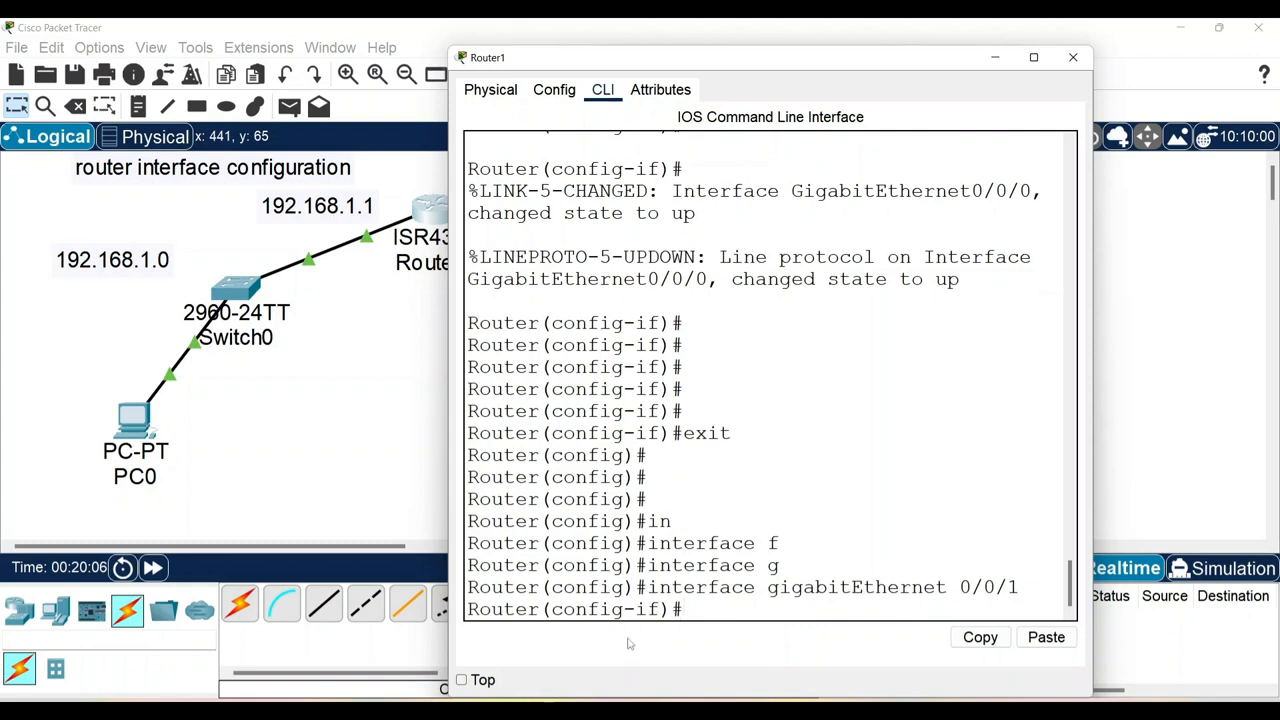
Assign IP address 192.168.2.1 with subnet mask 255.255.255.0 to Router1's gigabitEthernet 0/0/1 interface
left_click_drag(545, 613, 662, 627)
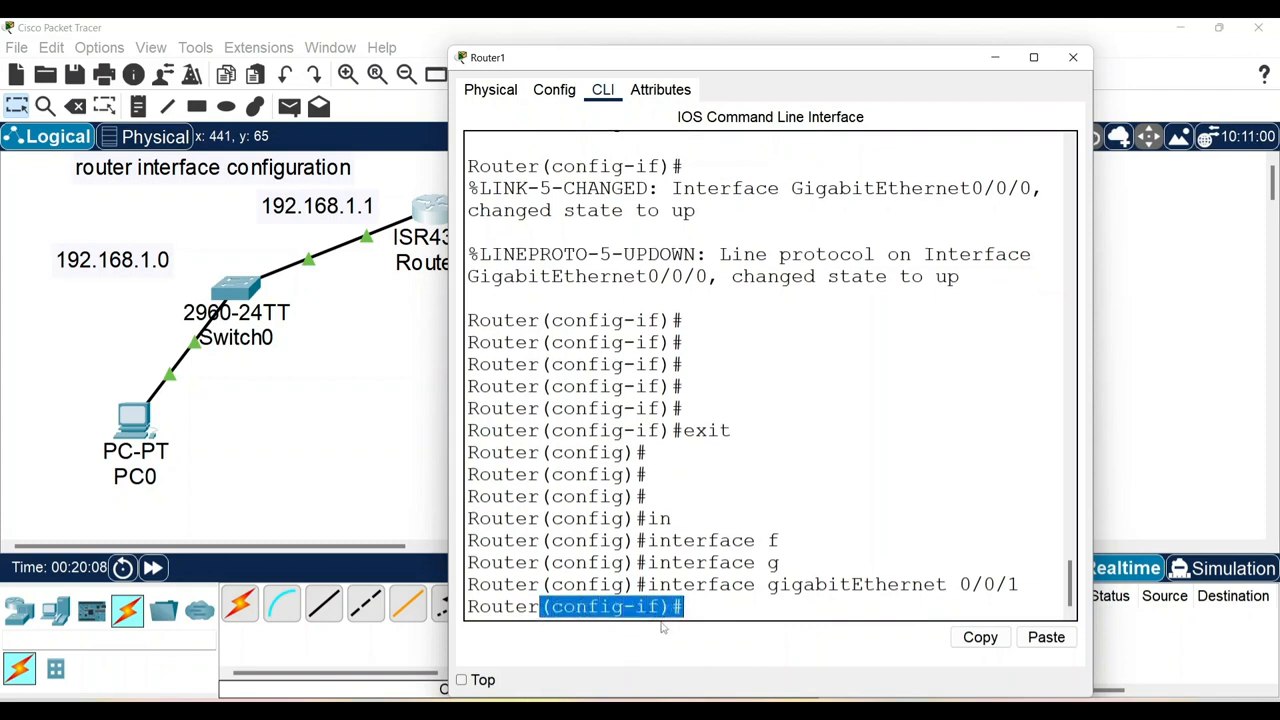
left_click(713, 607)
type("ip")
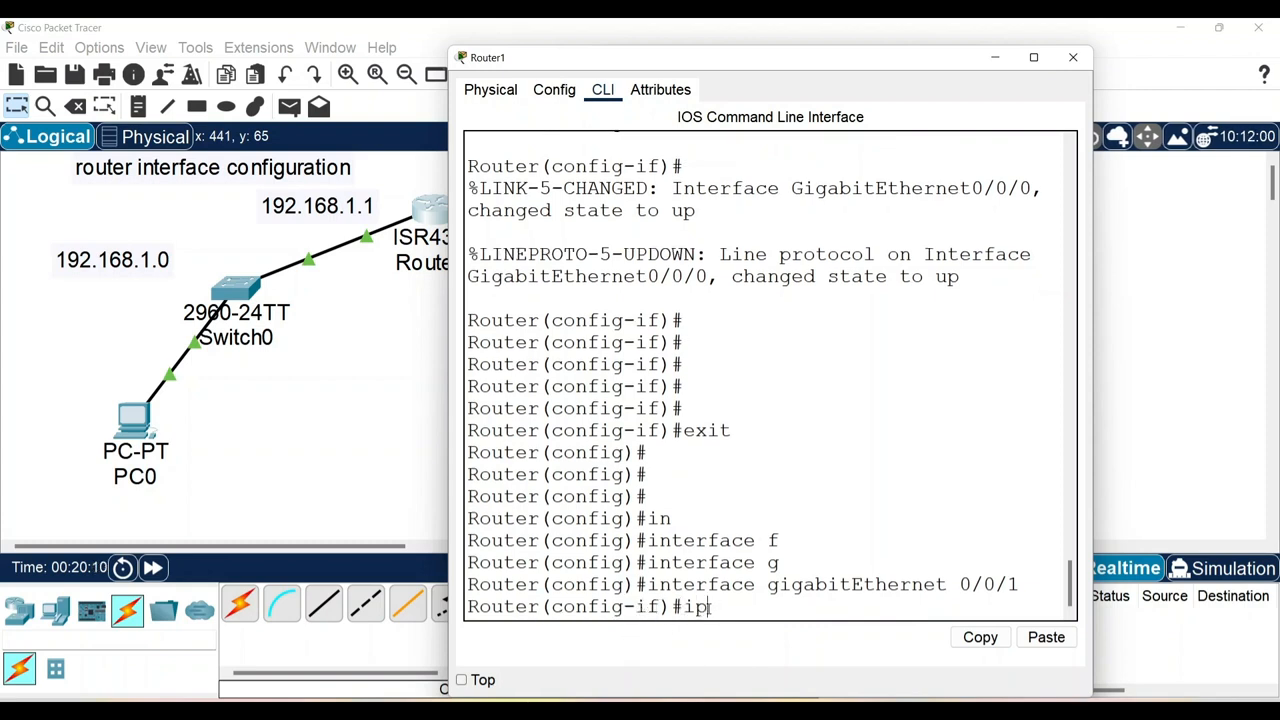
type(" ad")
key("Tab")
type("1")
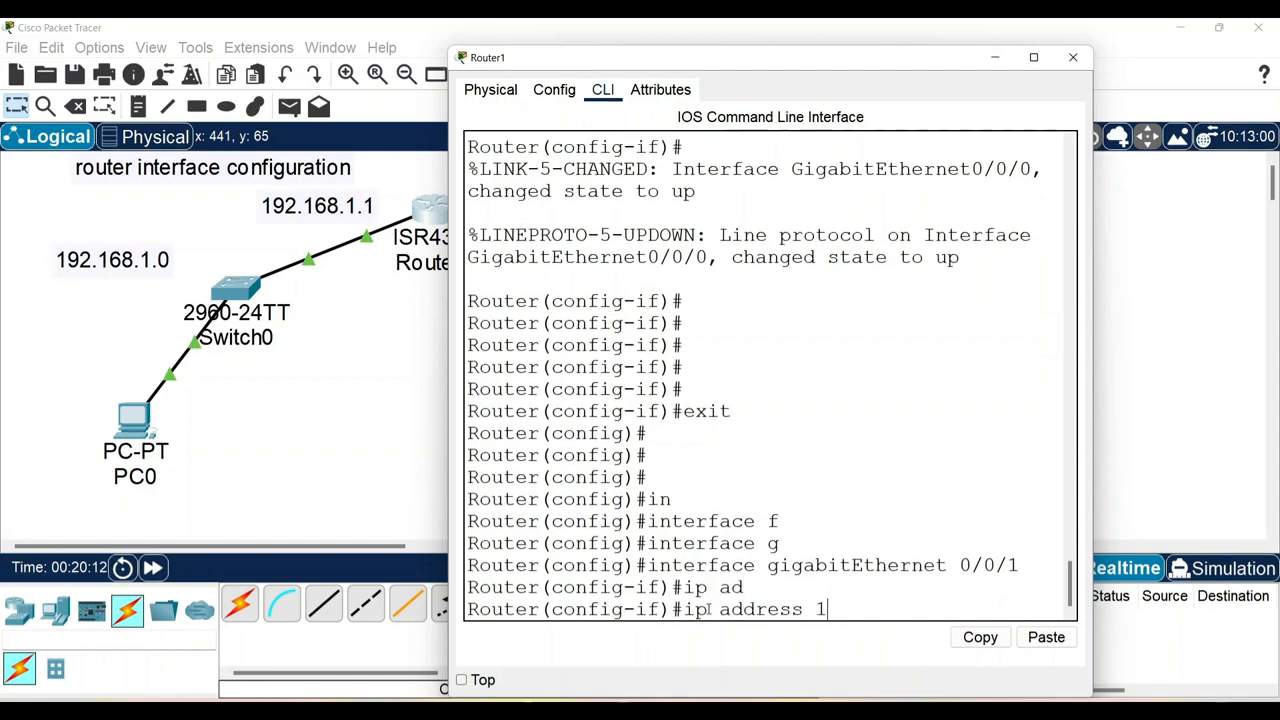
type("92.168")
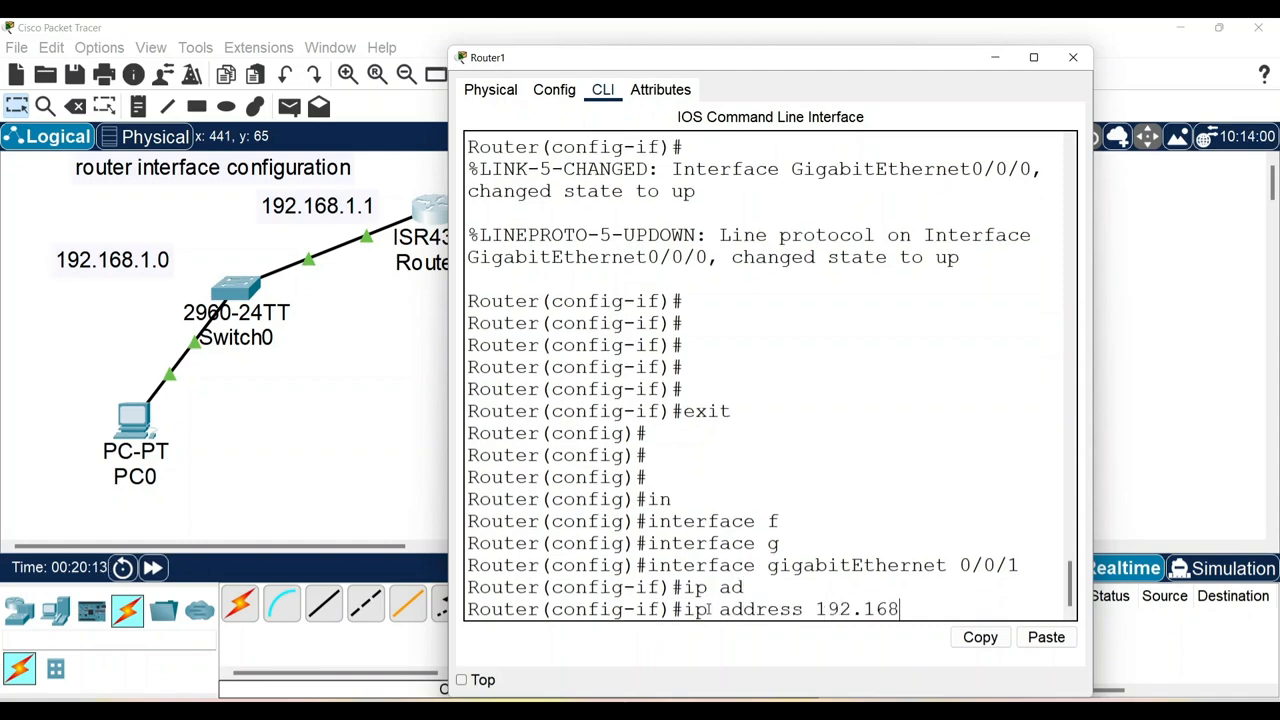
left_click_drag(708, 63, 663, 47)
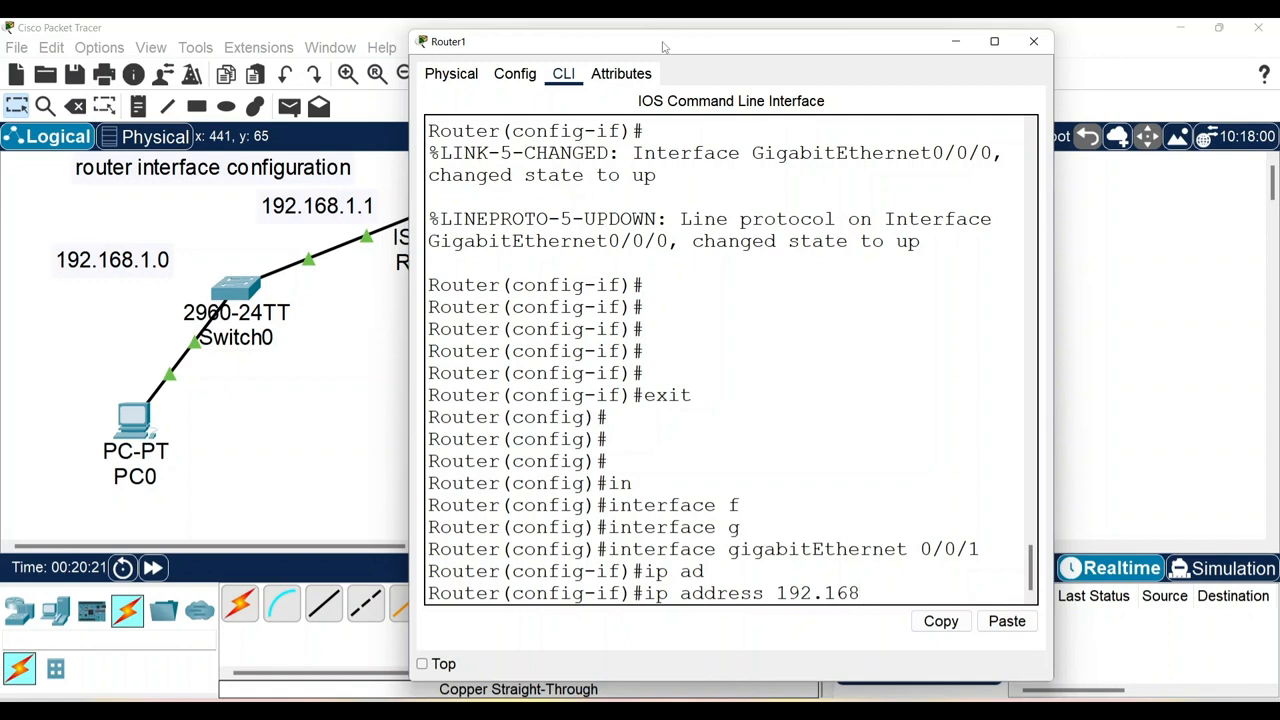
key("BackSpace")
type("2.1 255.255")
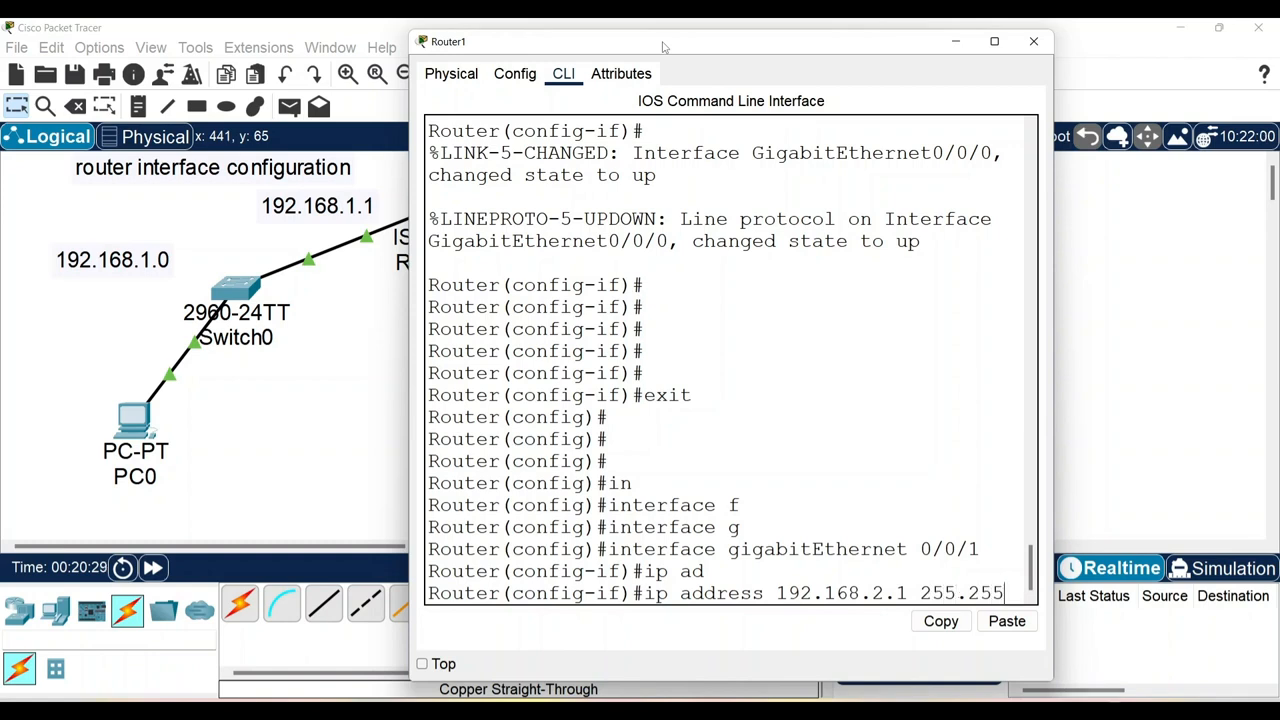
type(".255.")
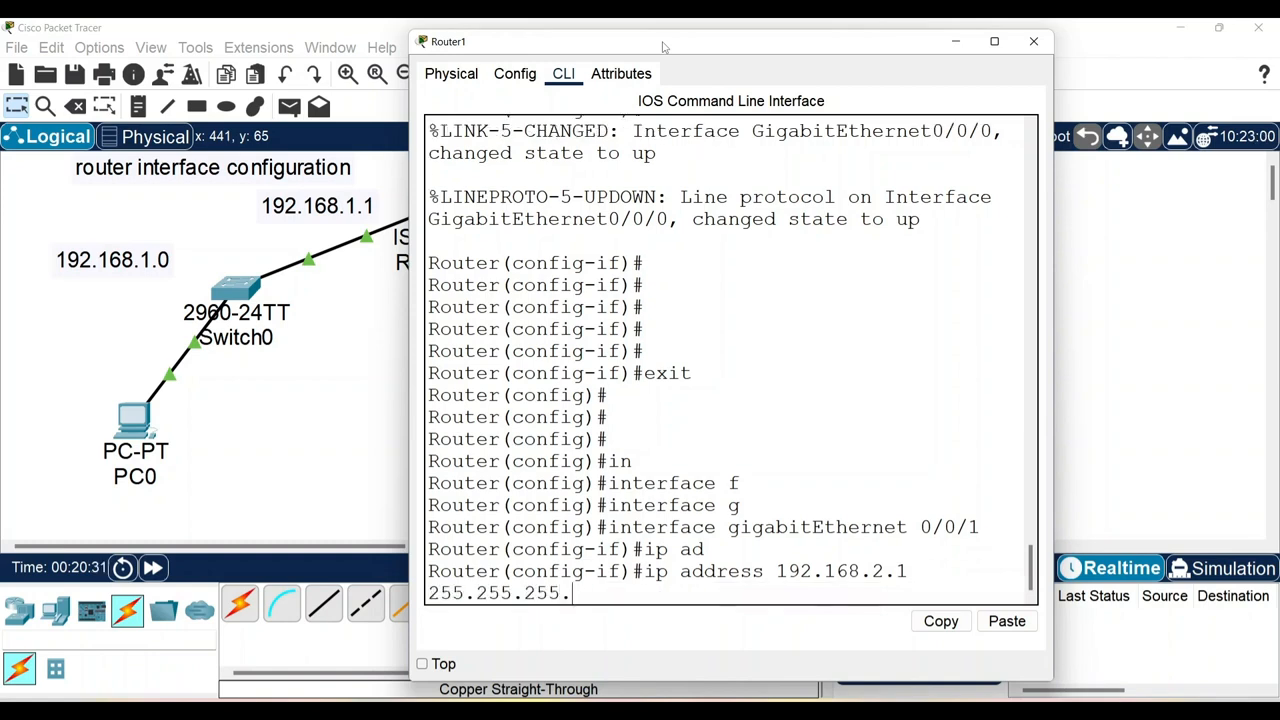
type("0")
key("Return")
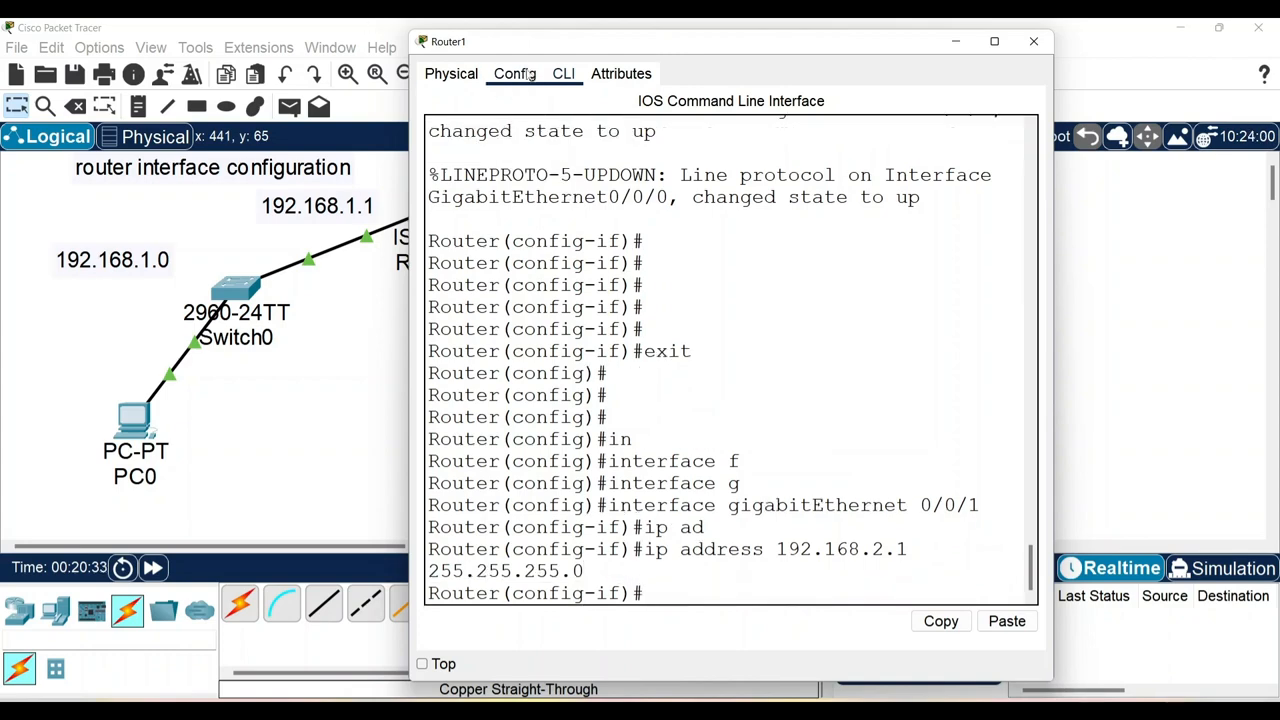
Enable gigabitEthernet 0/0/1 with no shutdown and close Router1's configuration window
left_click_drag(560, 42, 677, 37)
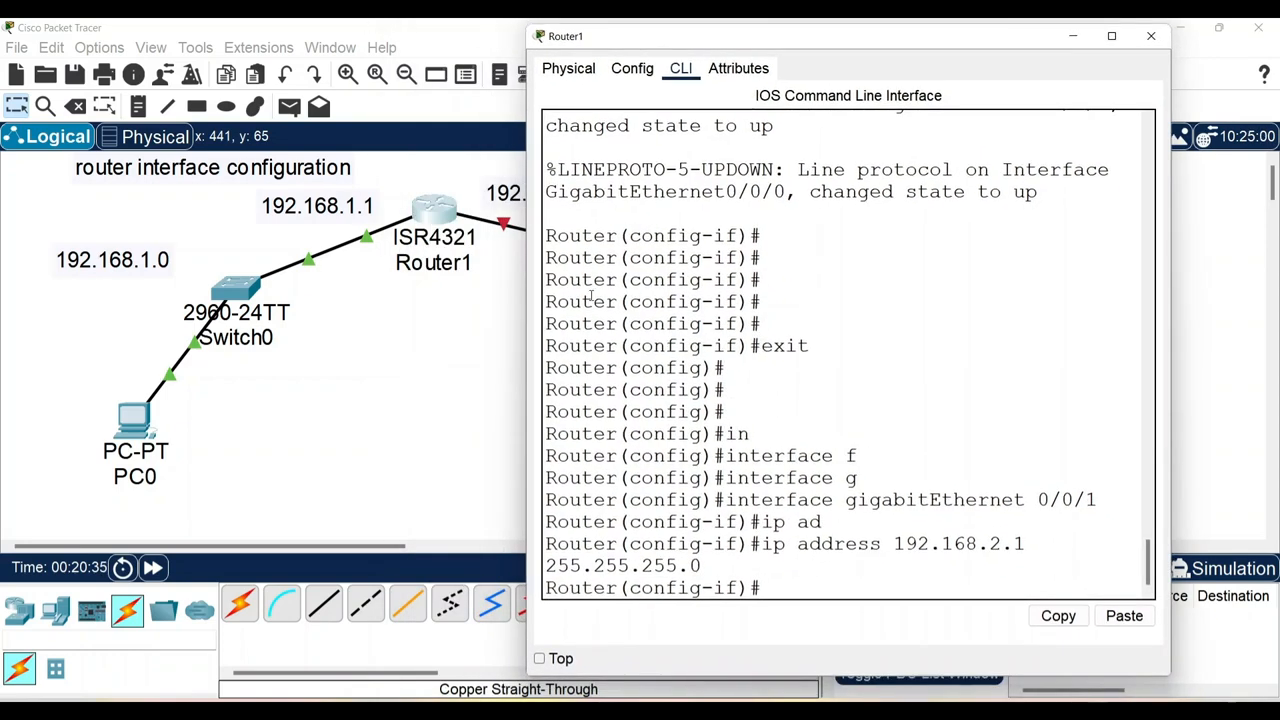
type("no sh")
key("Tab")
key("Return")
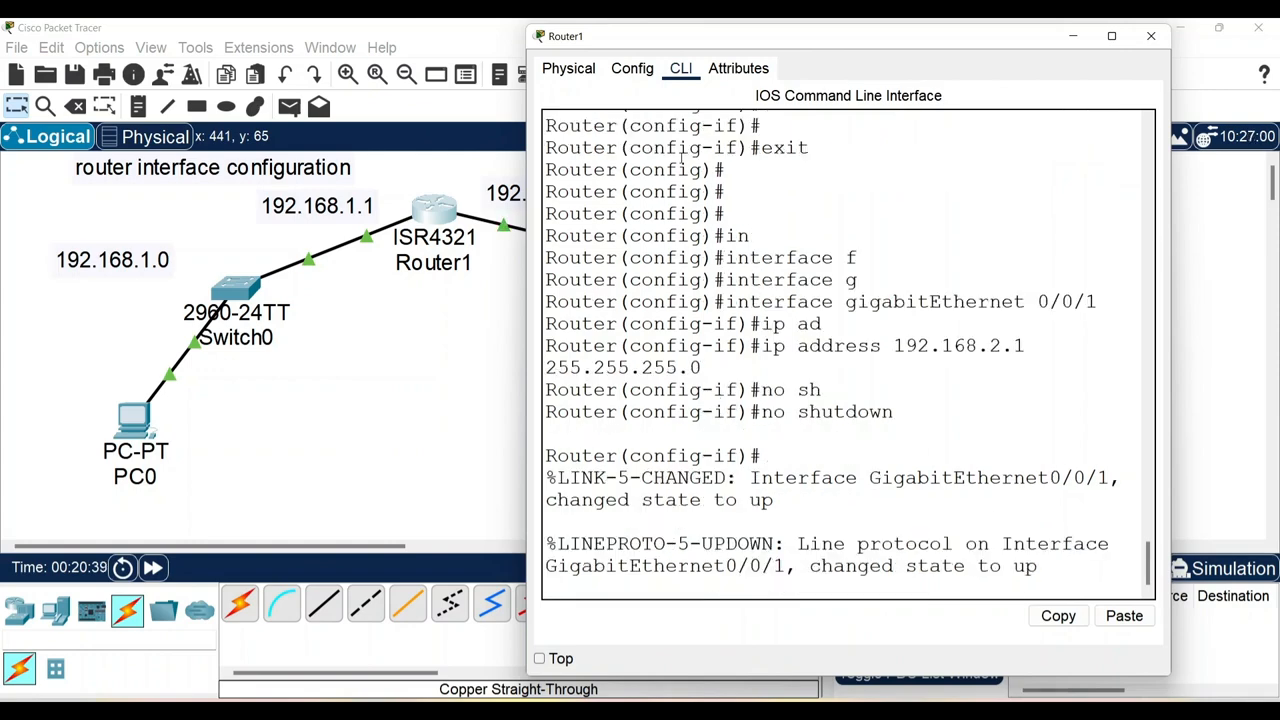
left_click(1151, 36)
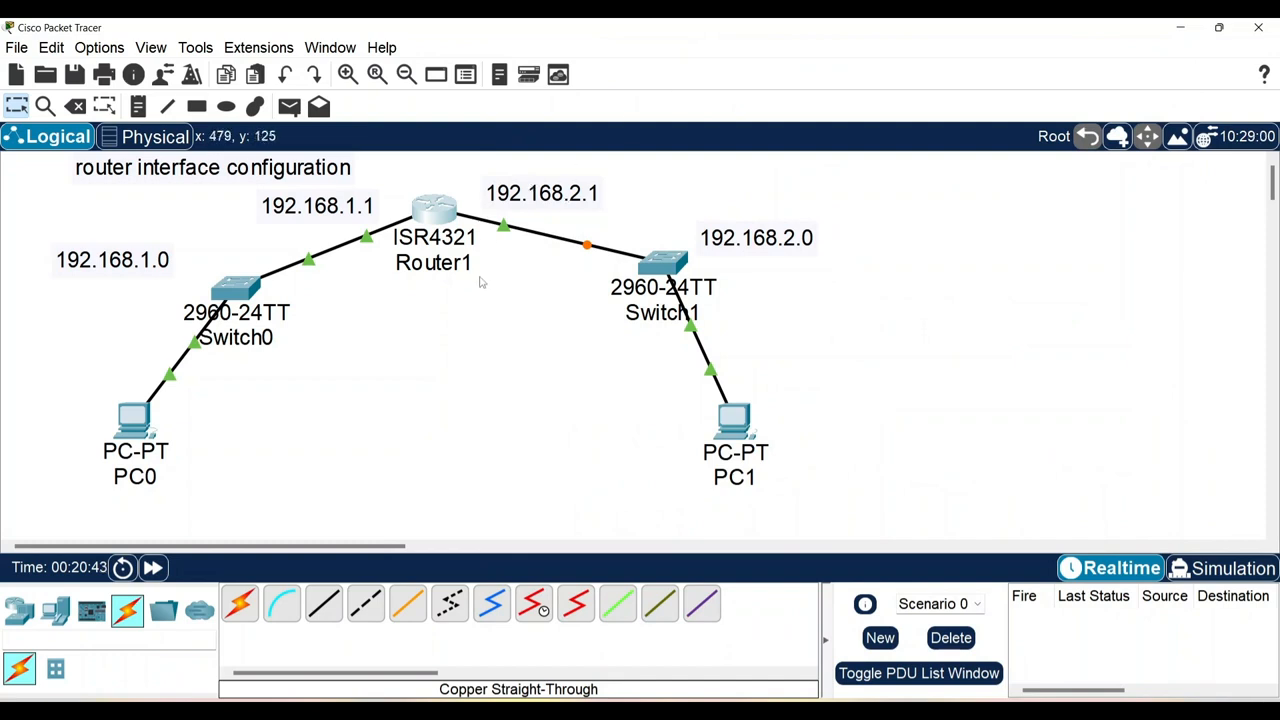